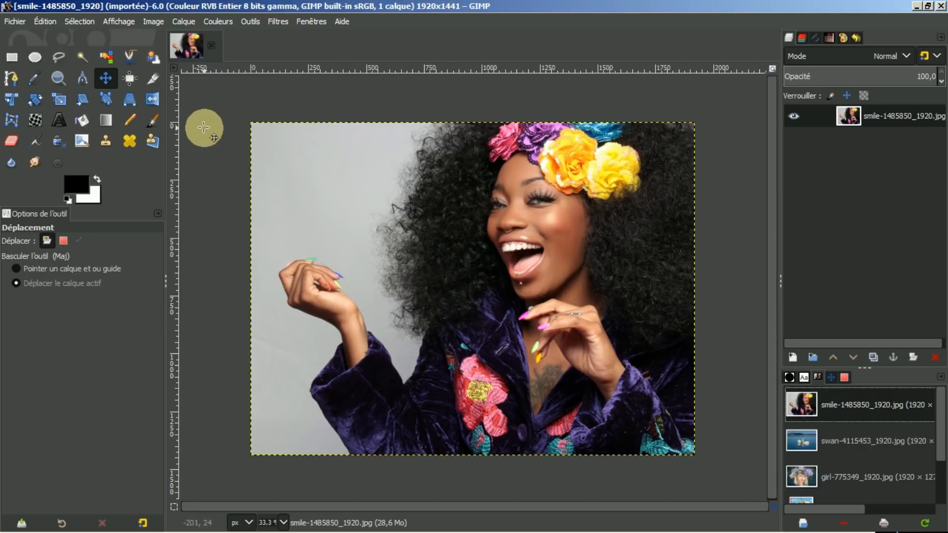
Step: Select Bucket Fill with reset options, then sample grey, yellow-orange and pink from the photo
click(83, 120)
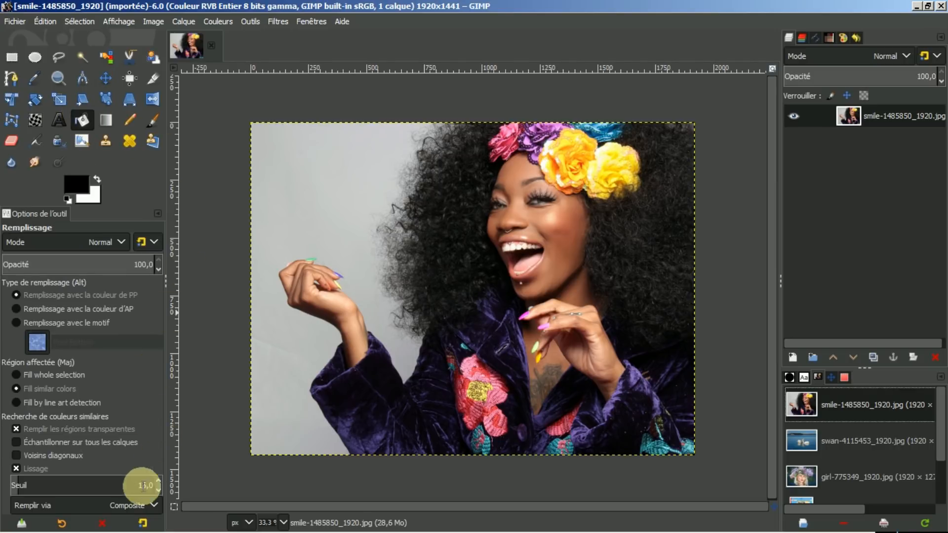
click(142, 523)
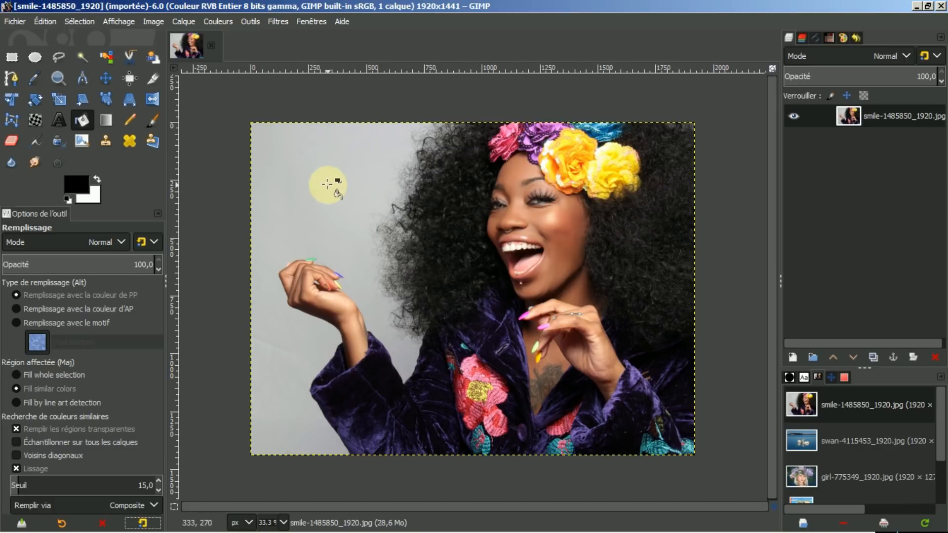
ctrl+click(309, 175)
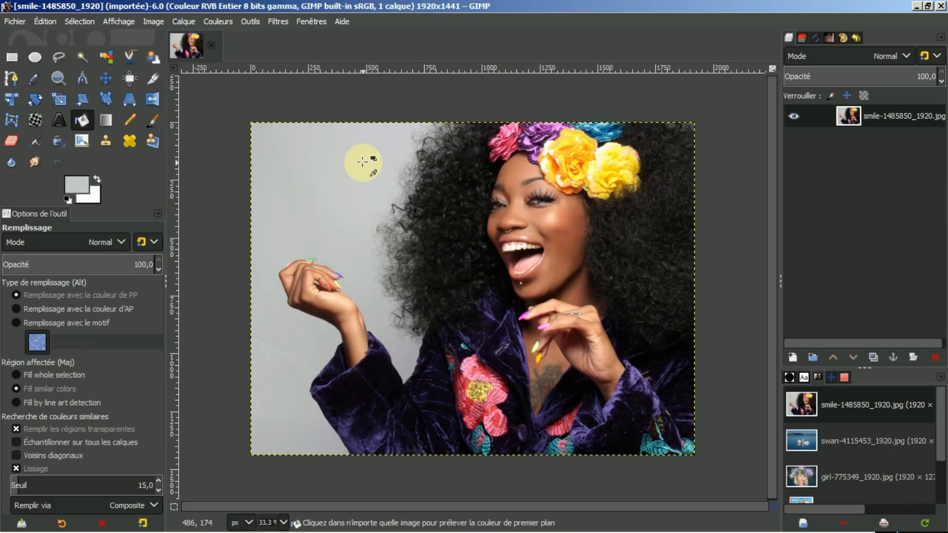
ctrl+click(562, 156)
ctrl+click(509, 146)
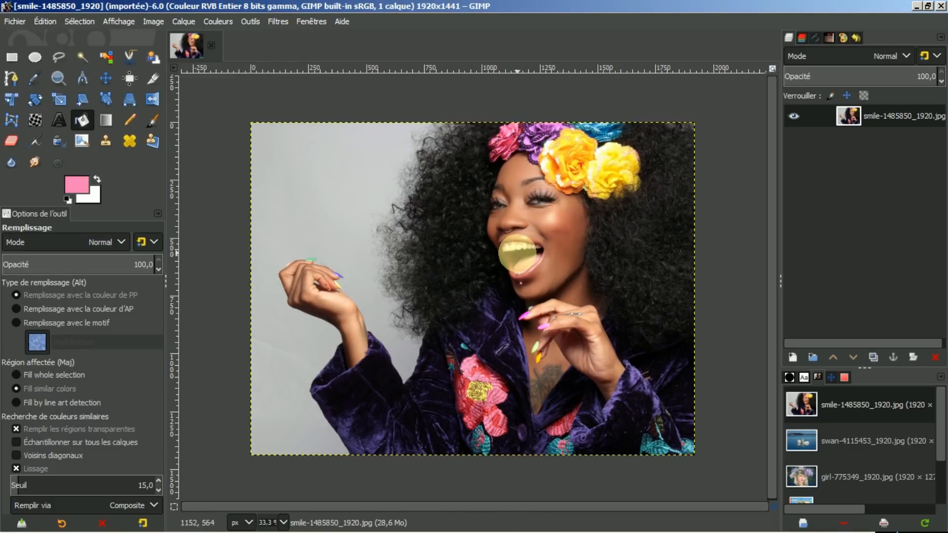
Step: Fill similar colours, swap pink to background, and take the cheek's brown skin tone as foreground
click(137, 171)
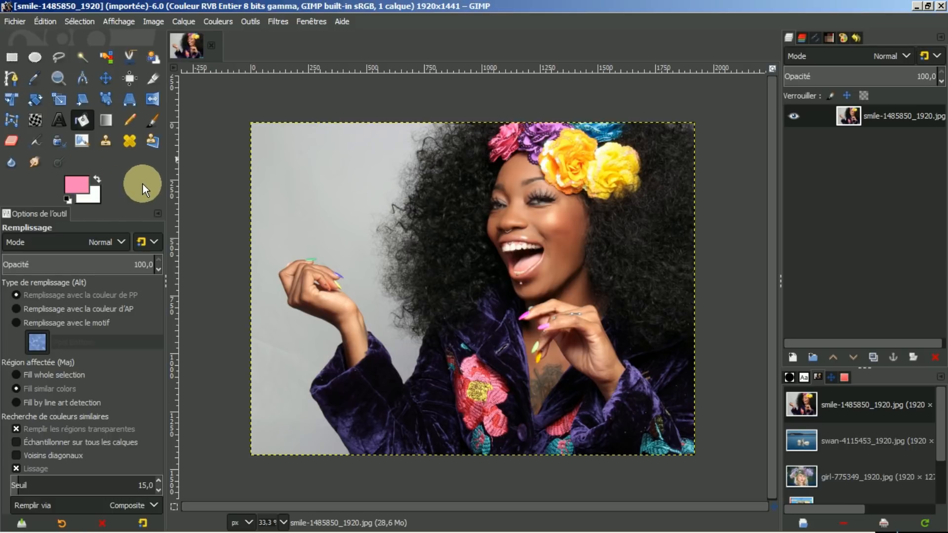
key(x)
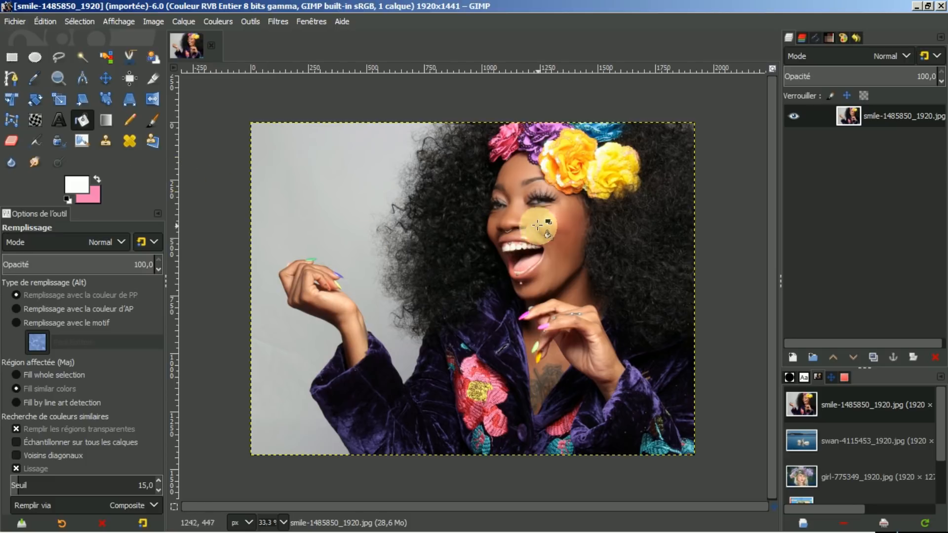
ctrl+click(563, 235)
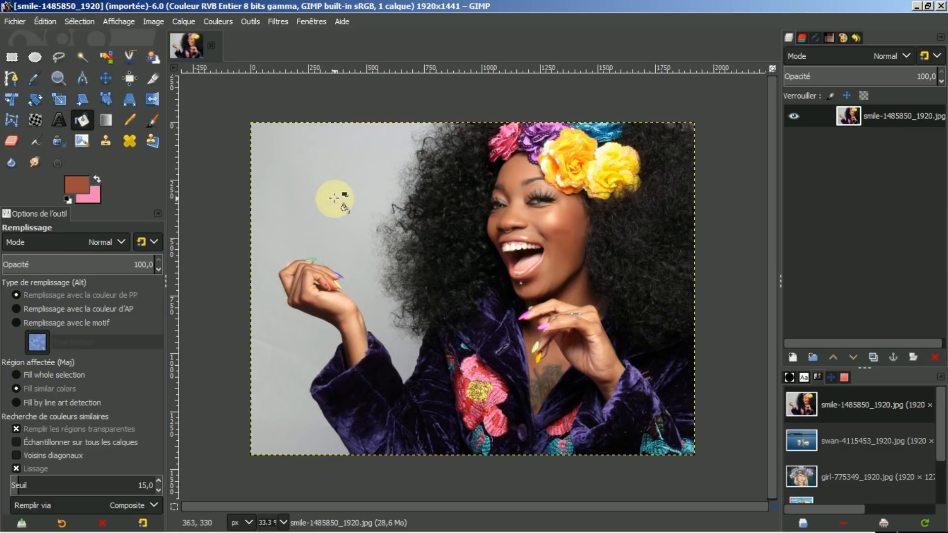
Step: Fill the grey backdrop brown, refill it pink, then try and undo a whole-image brown fill
click(297, 153)
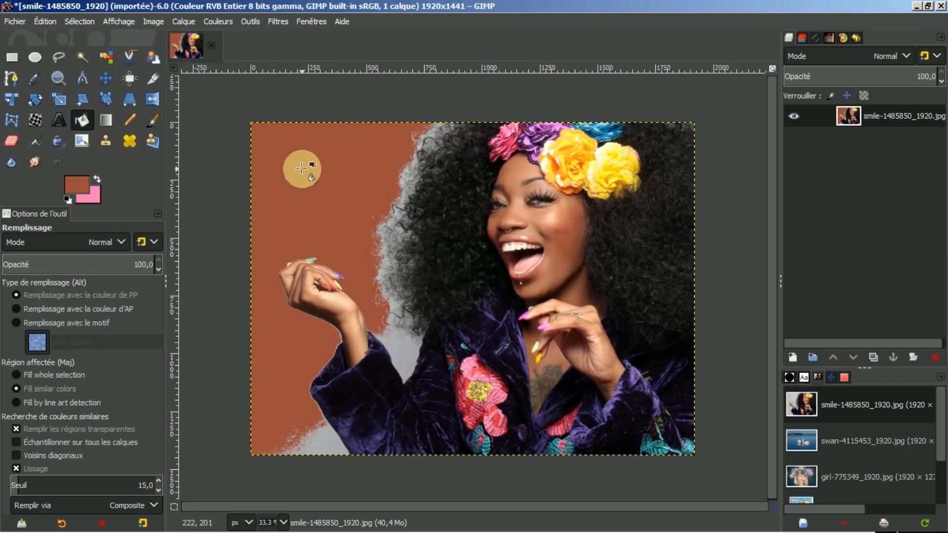
key(alt)
alt+click(288, 156)
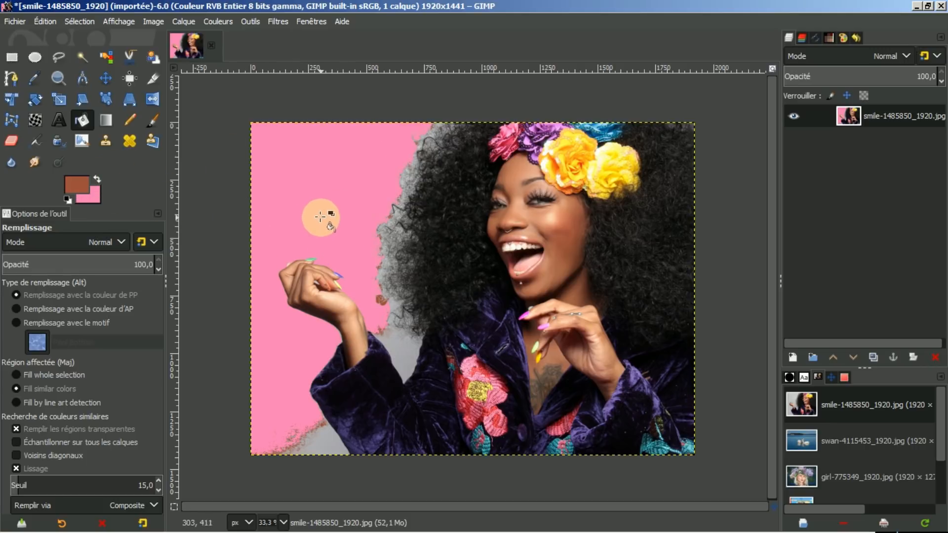
shift+click(318, 206)
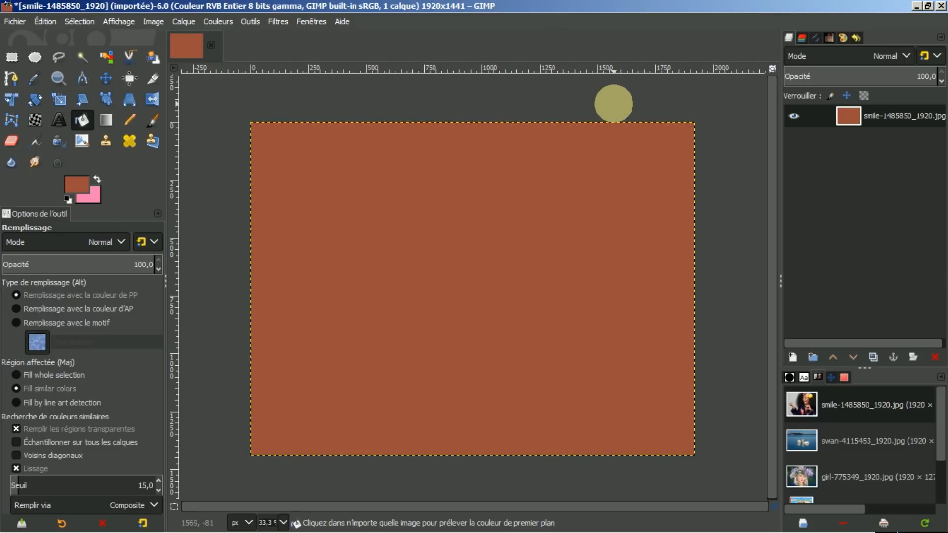
key(ctrl+z)
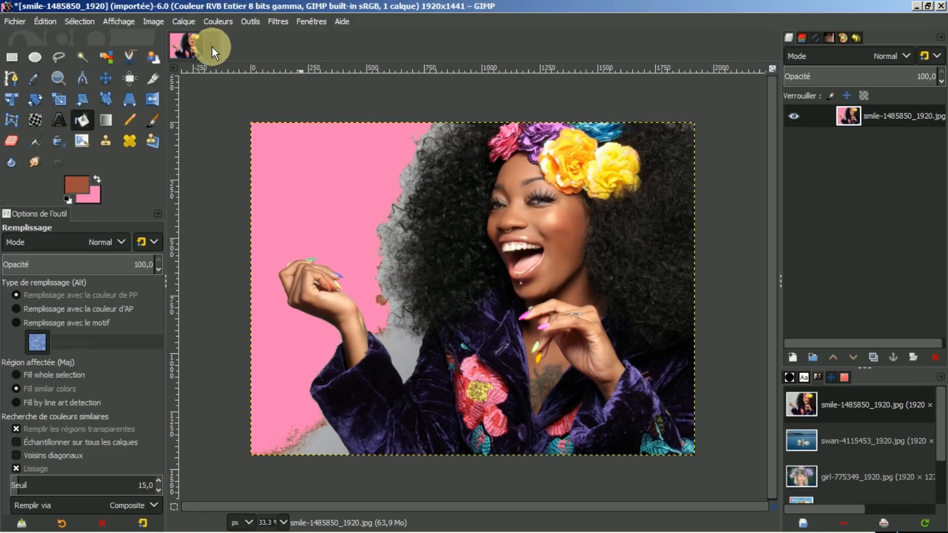
Step: Open the swan photo, restore black/white colours, and reset a trial Scale to 1920×1280
double_click(837, 438)
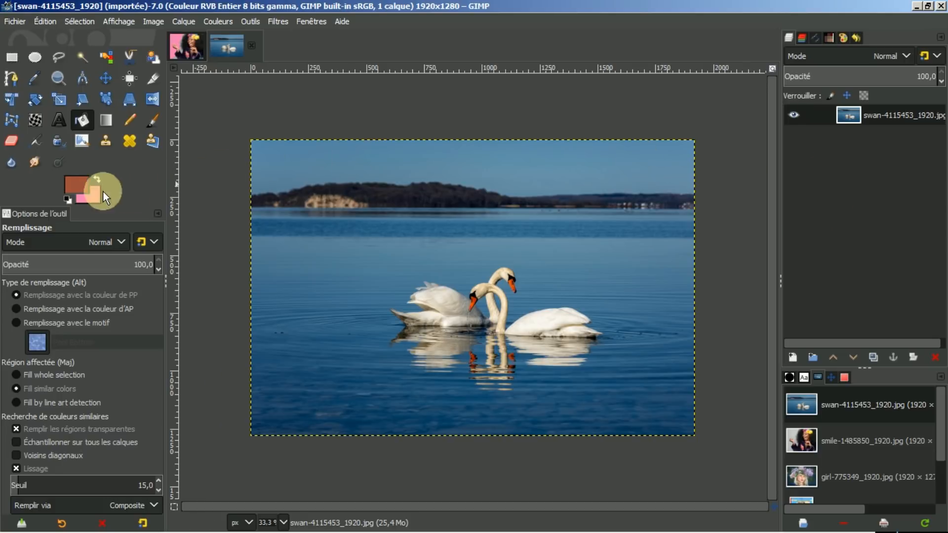
click(66, 198)
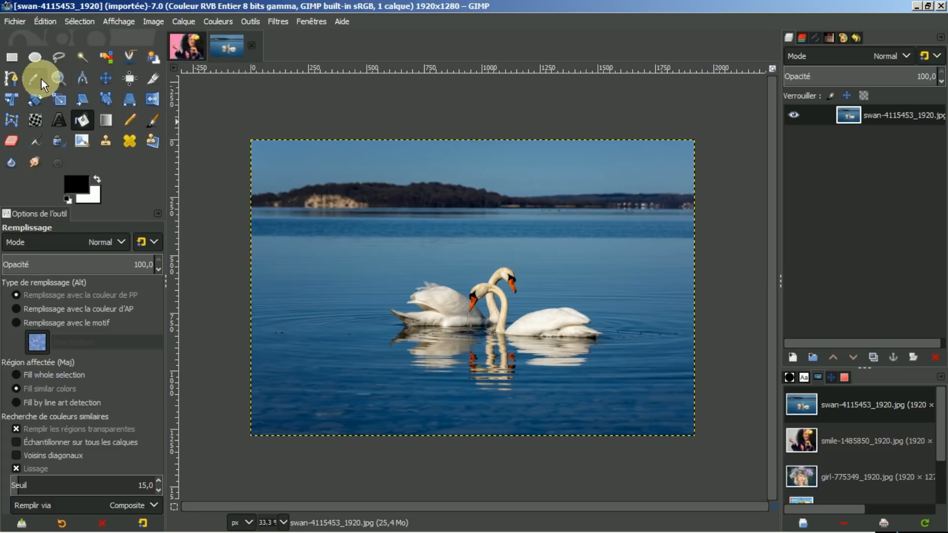
click(60, 99)
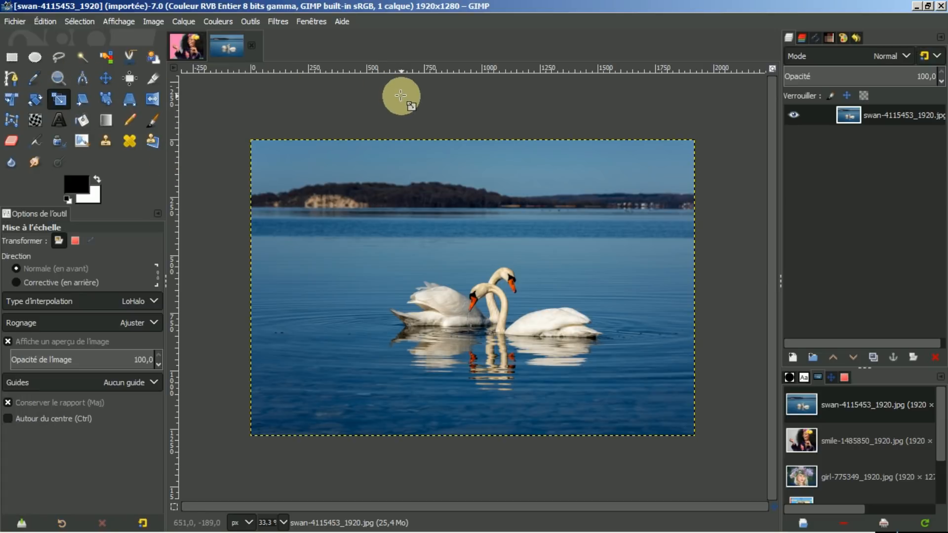
click(342, 218)
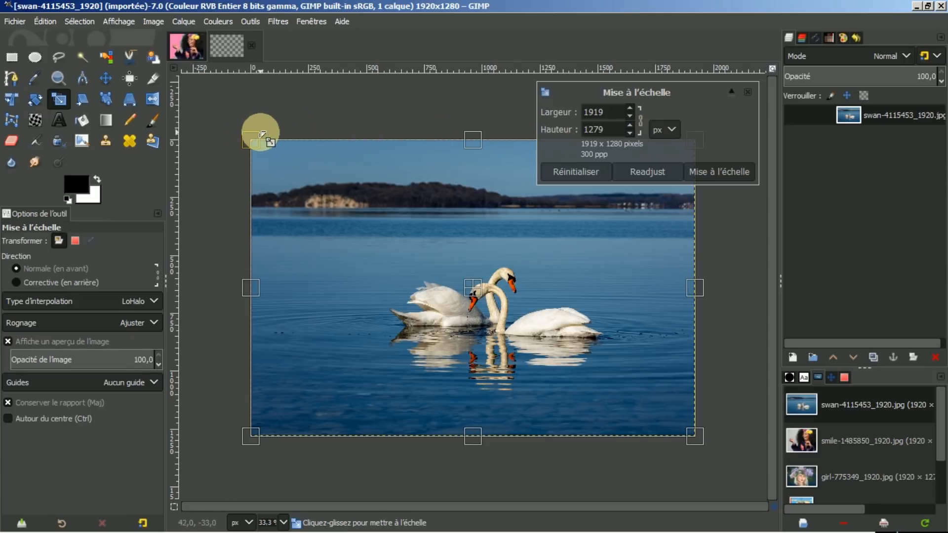
drag(250, 138, 271, 123)
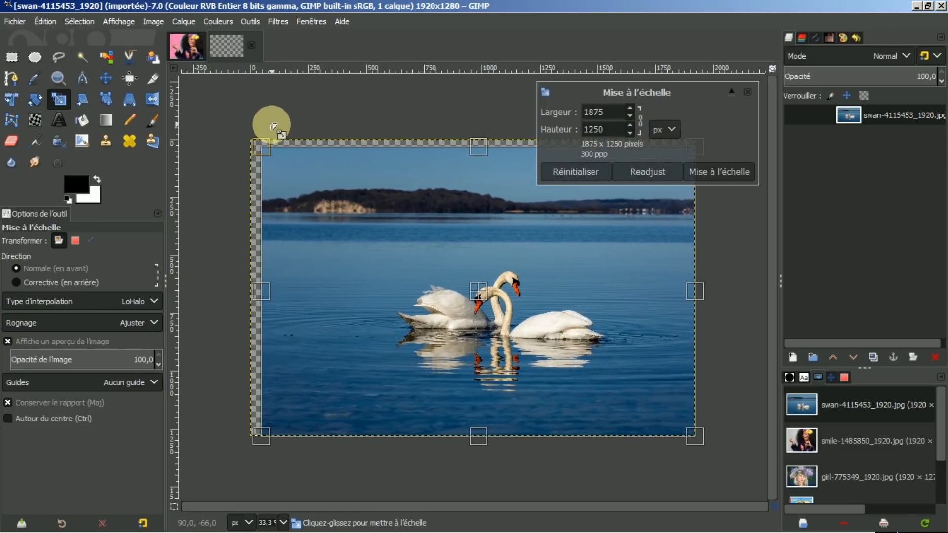
click(583, 171)
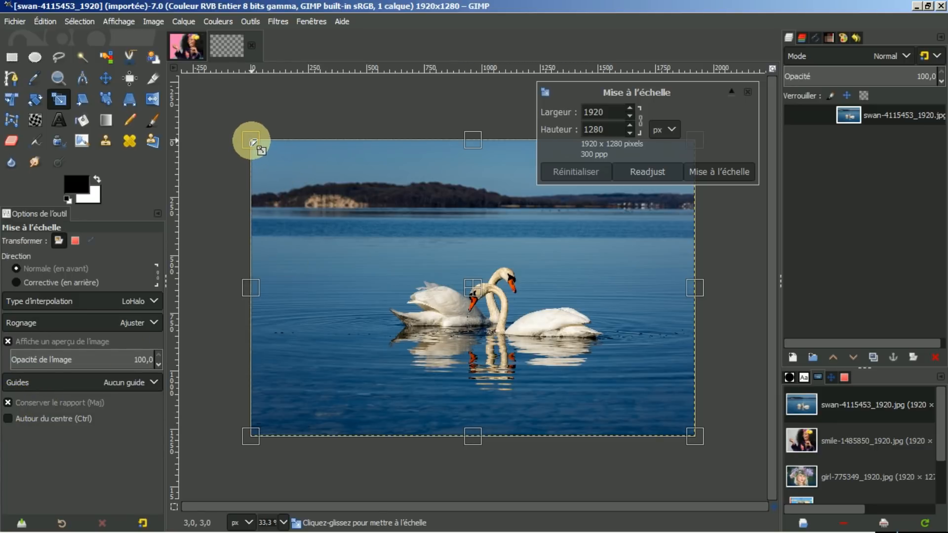
click(640, 124)
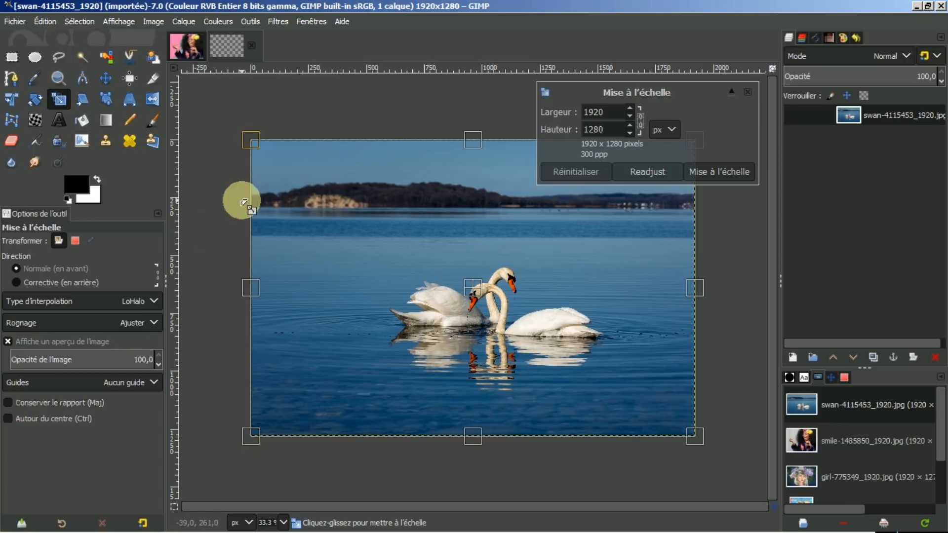
drag(258, 142, 348, 152)
click(559, 172)
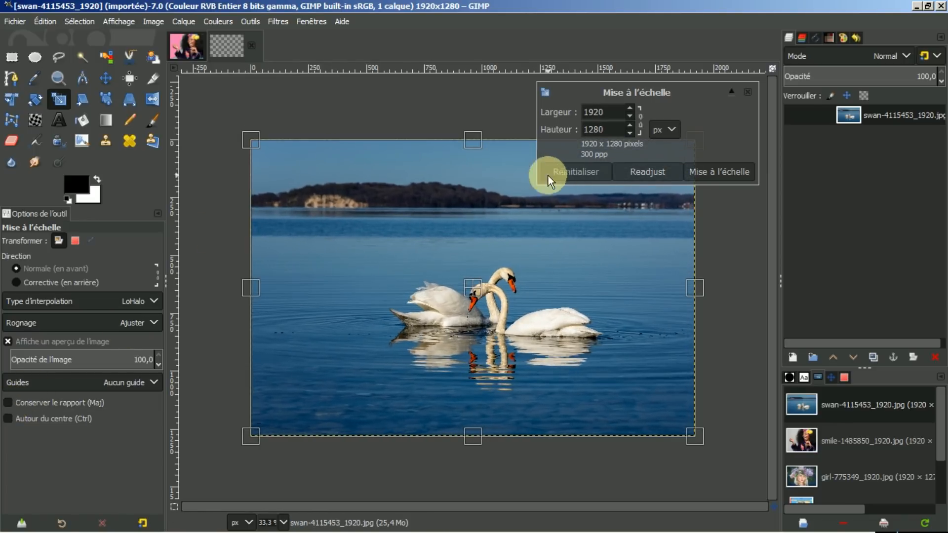
click(641, 120)
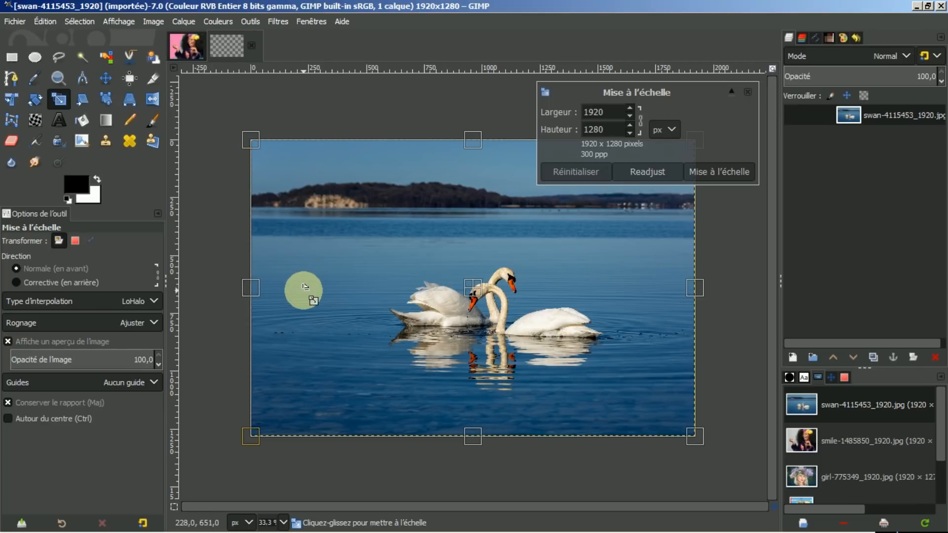
key(shift)
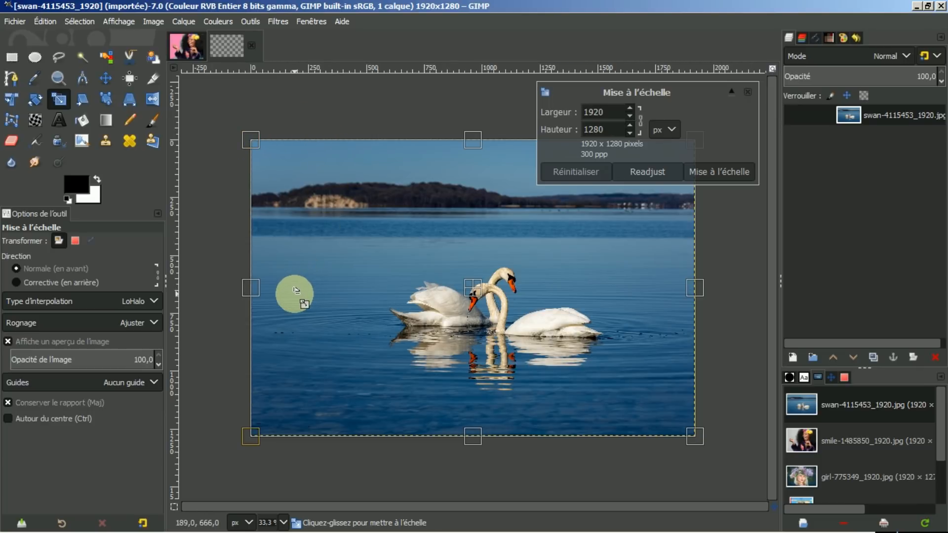
click(113, 404)
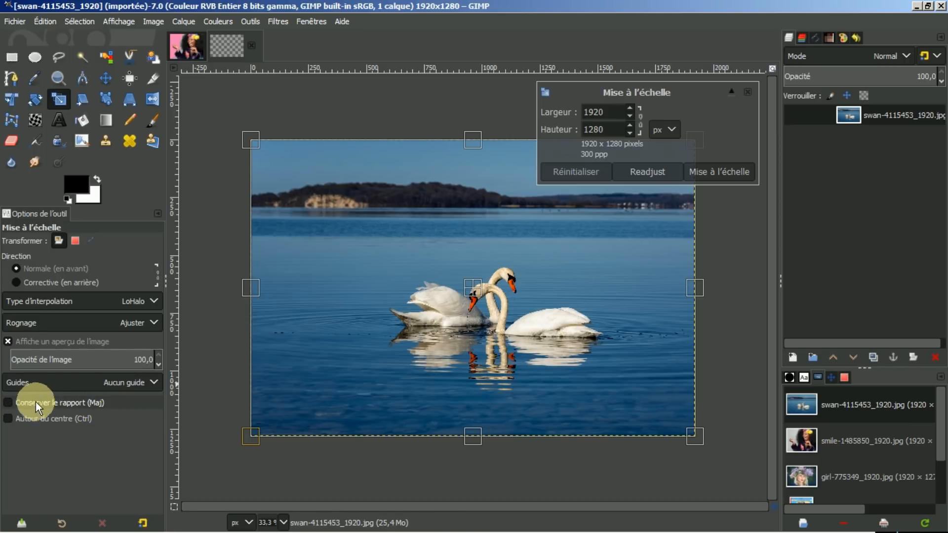
click(648, 126)
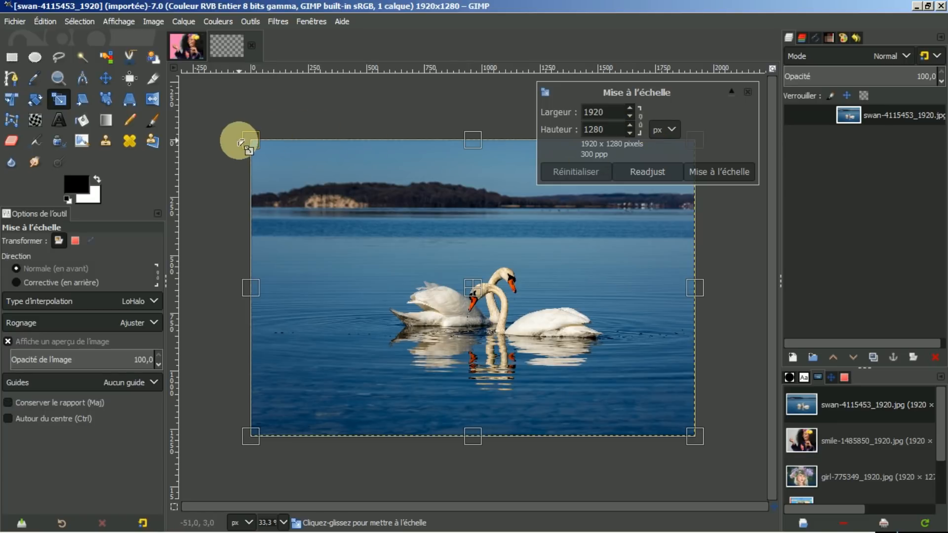
drag(248, 140, 406, 139)
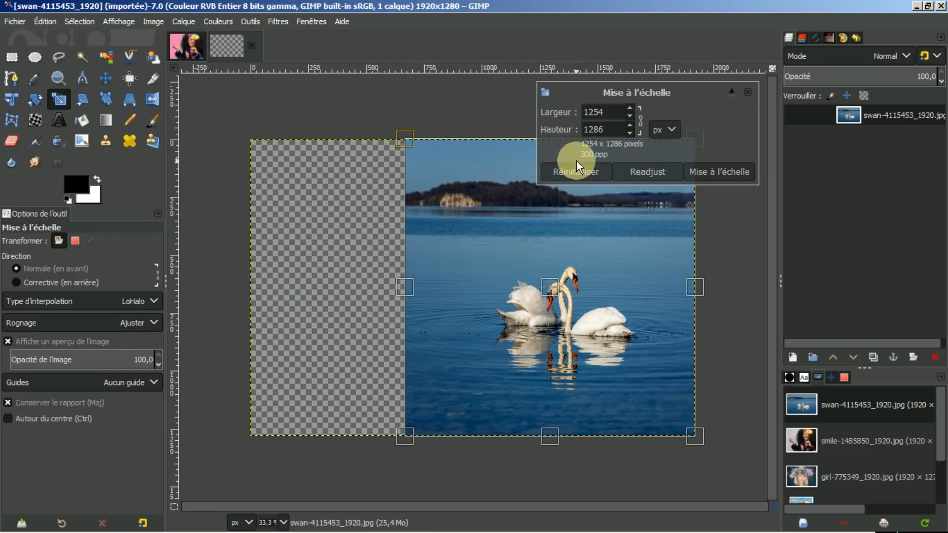
click(585, 170)
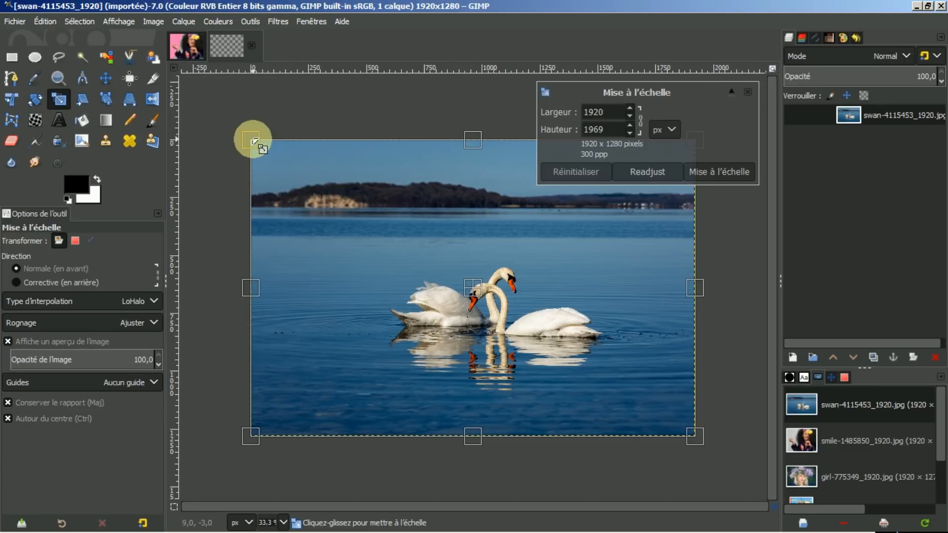
drag(256, 147, 400, 225)
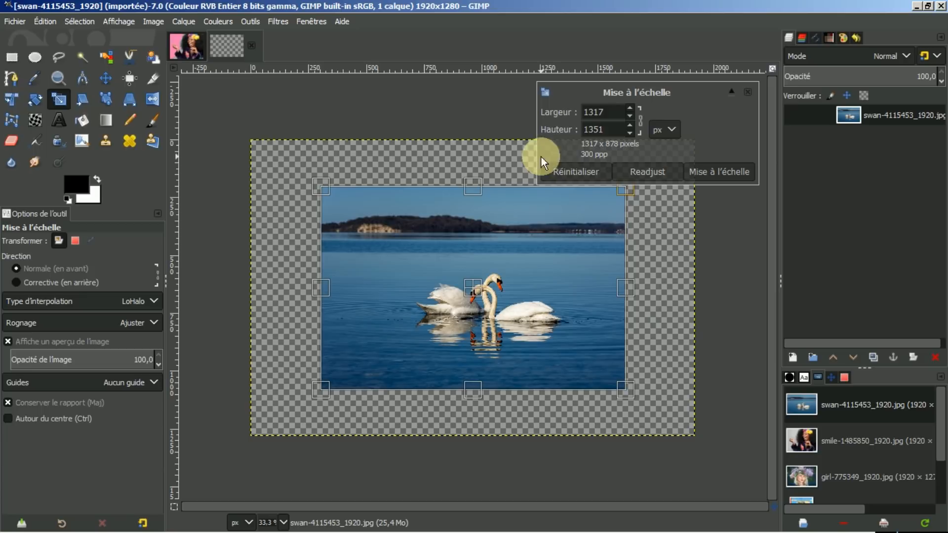
click(561, 172)
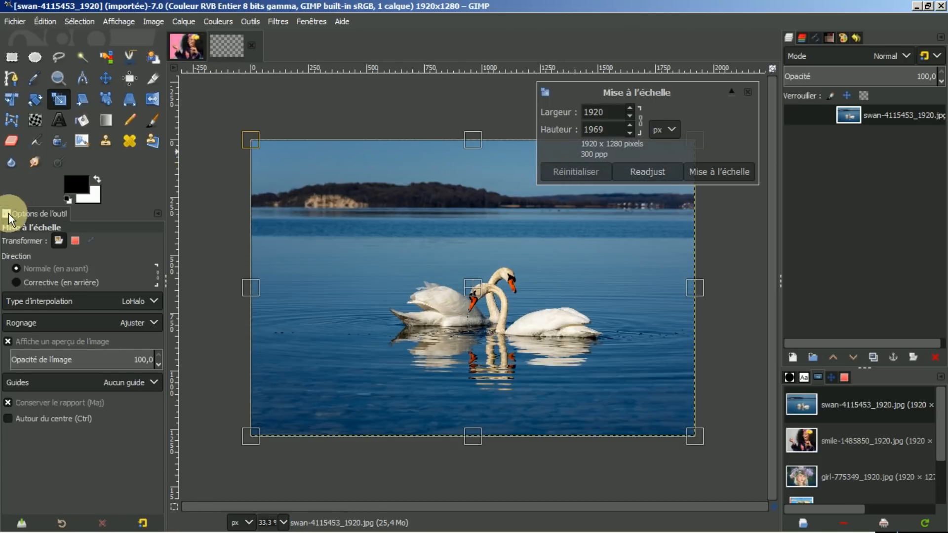
Step: Apply a corrective scale framing the swans, then reset the scale options and undo it
click(16, 283)
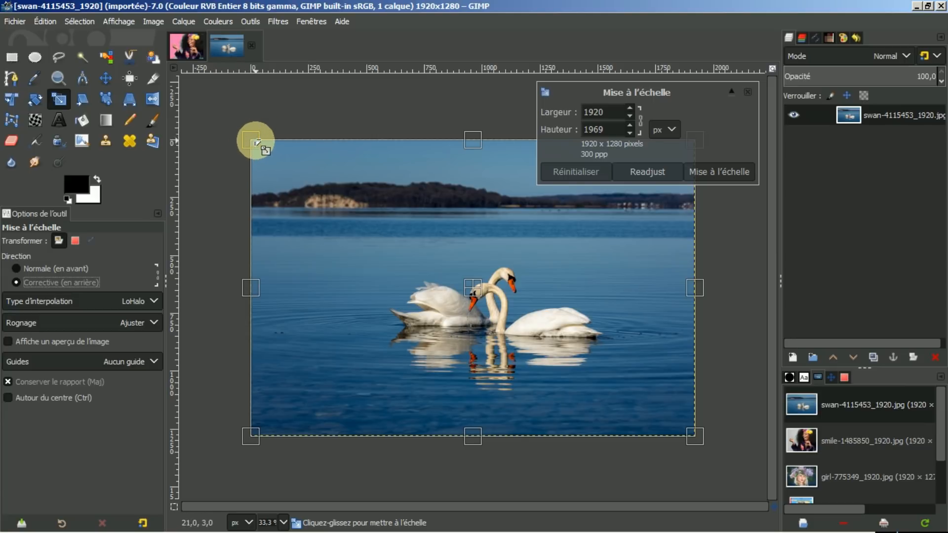
drag(252, 139, 383, 227)
drag(540, 332, 501, 303)
drag(356, 201, 406, 239)
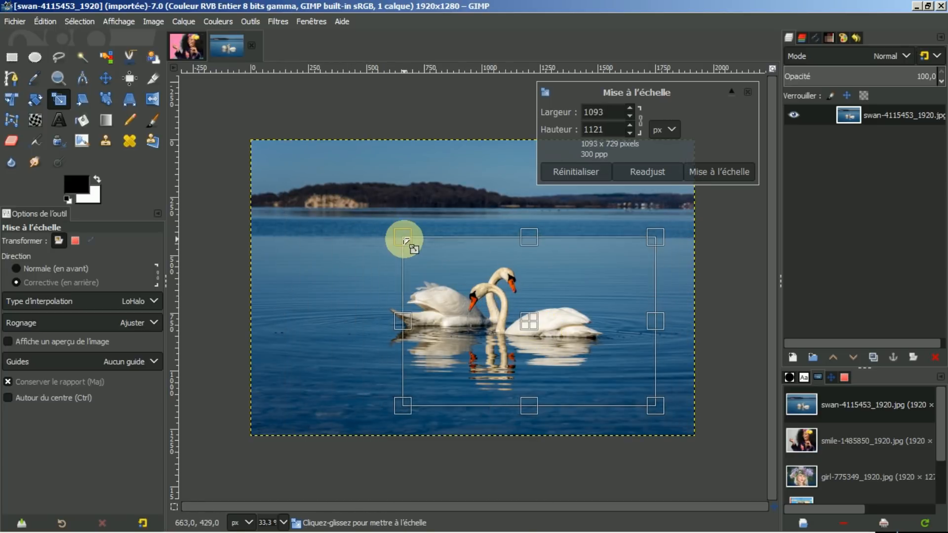
drag(529, 321, 505, 324)
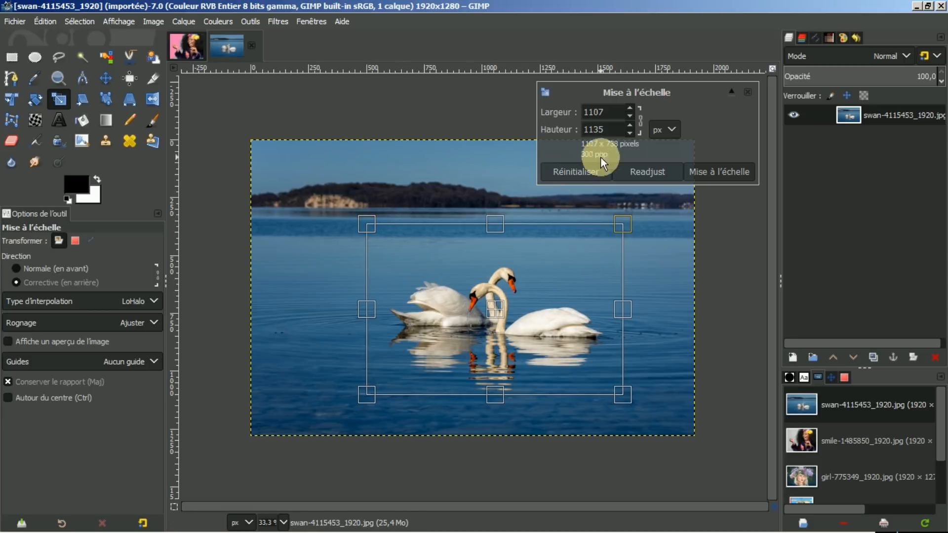
click(712, 171)
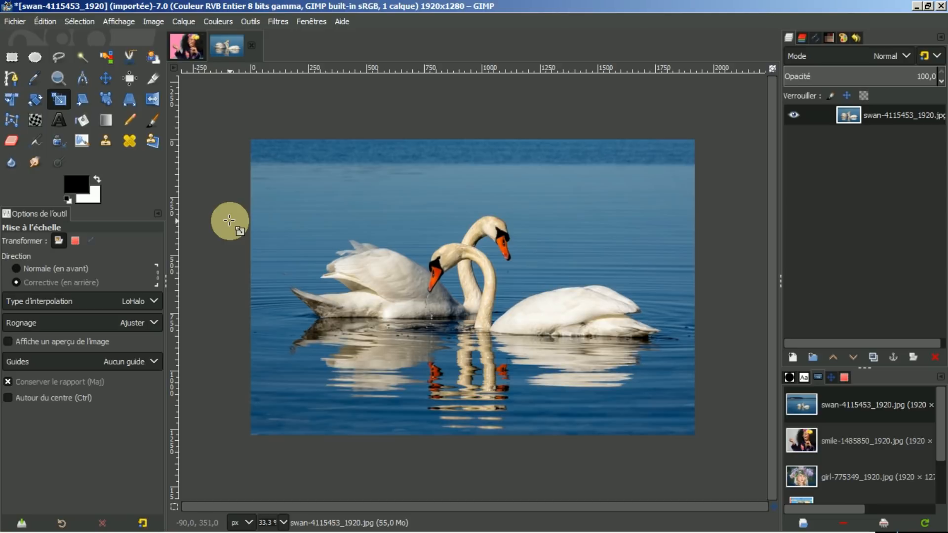
click(142, 524)
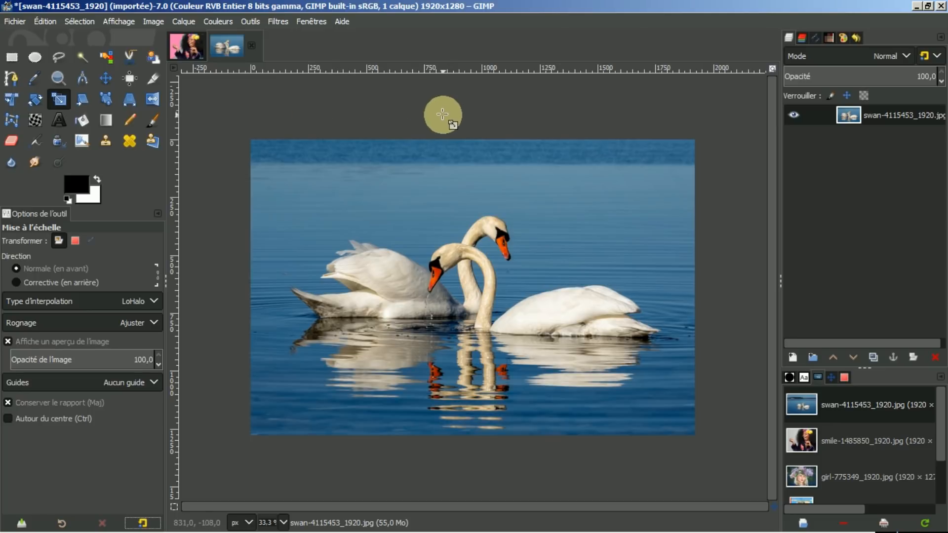
key(ctrl+z)
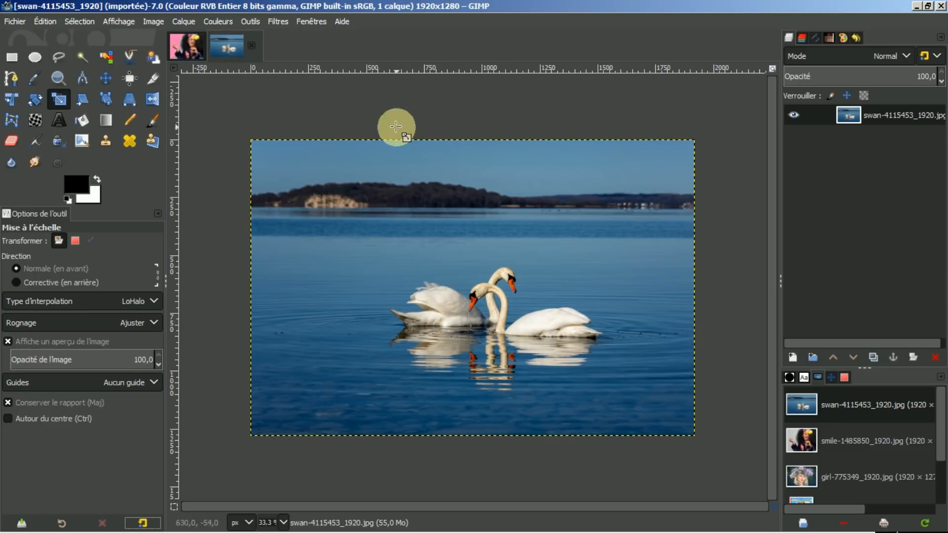
Step: Start a Unified Transform on the swan photo, trying then discarding a perspective warp and a scale
click(12, 101)
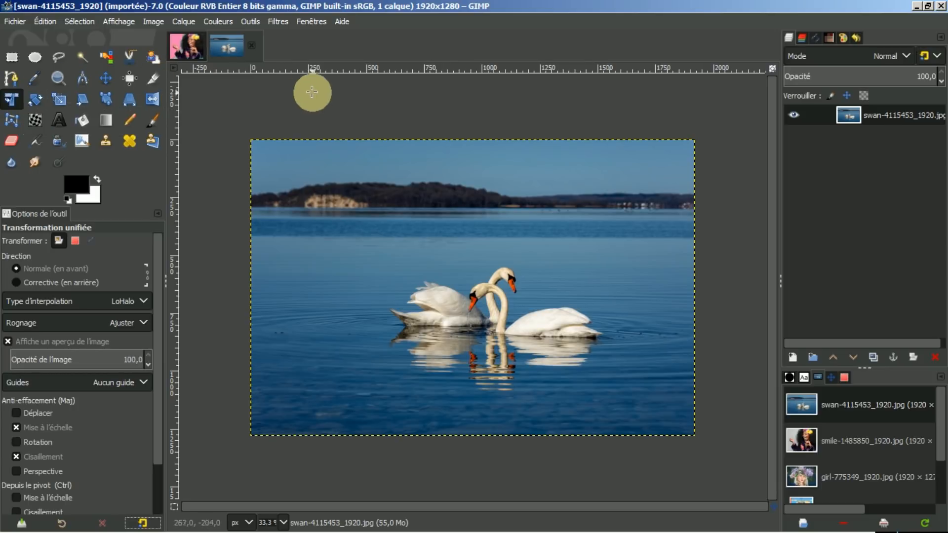
click(409, 203)
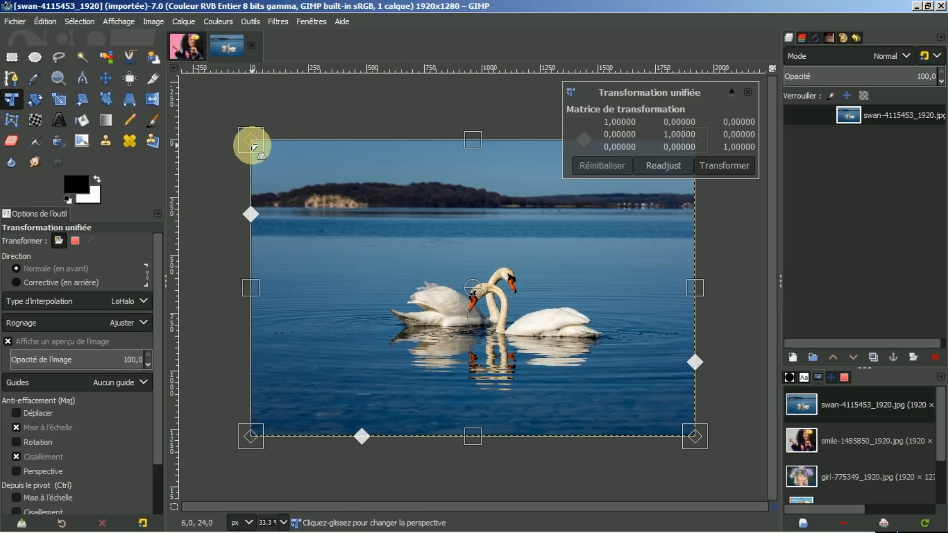
drag(255, 147, 284, 157)
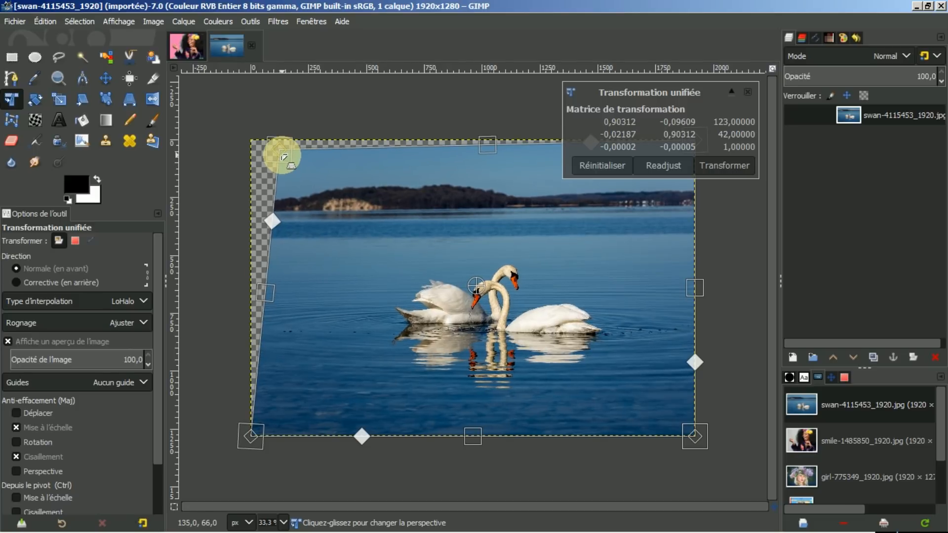
click(592, 164)
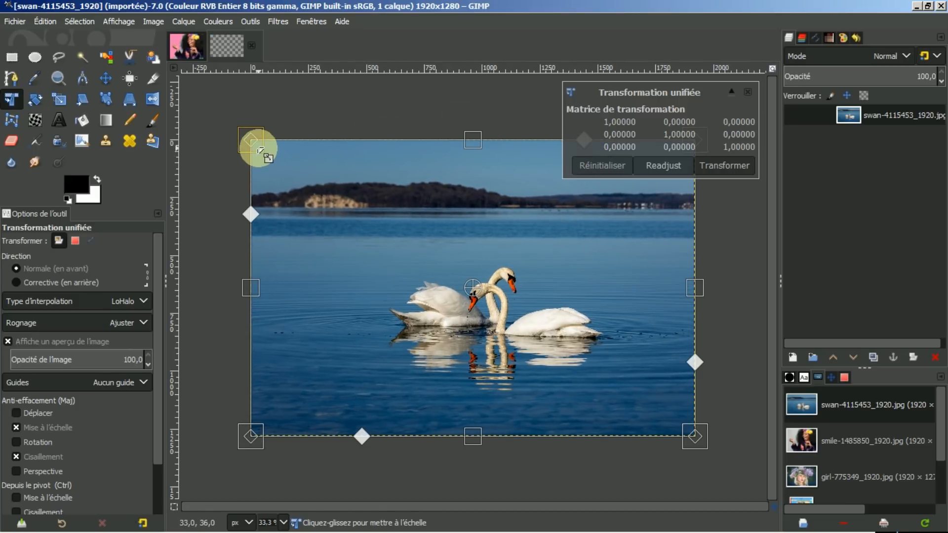
mouse_move(261, 149)
mouse_down()
mouse_move(448, 341)
mouse_move(267, 145)
mouse_up()
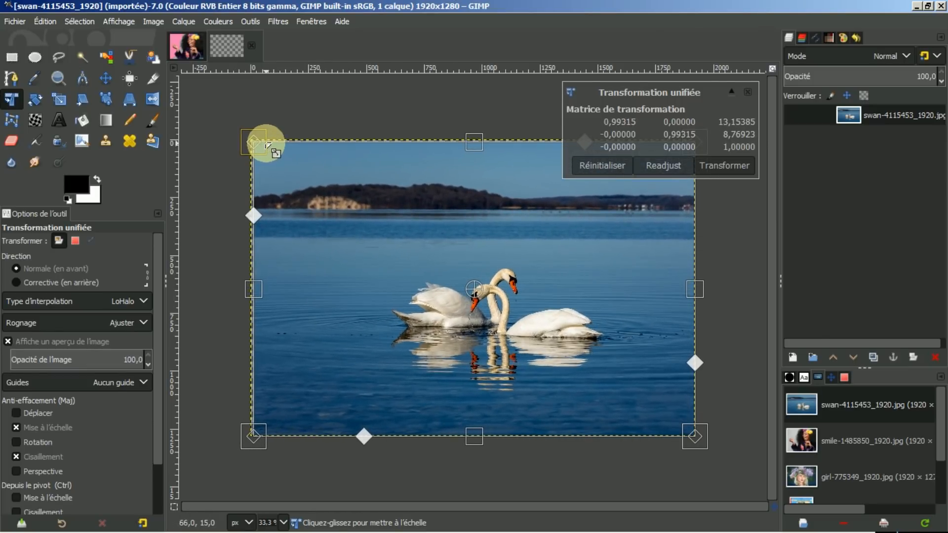
click(598, 166)
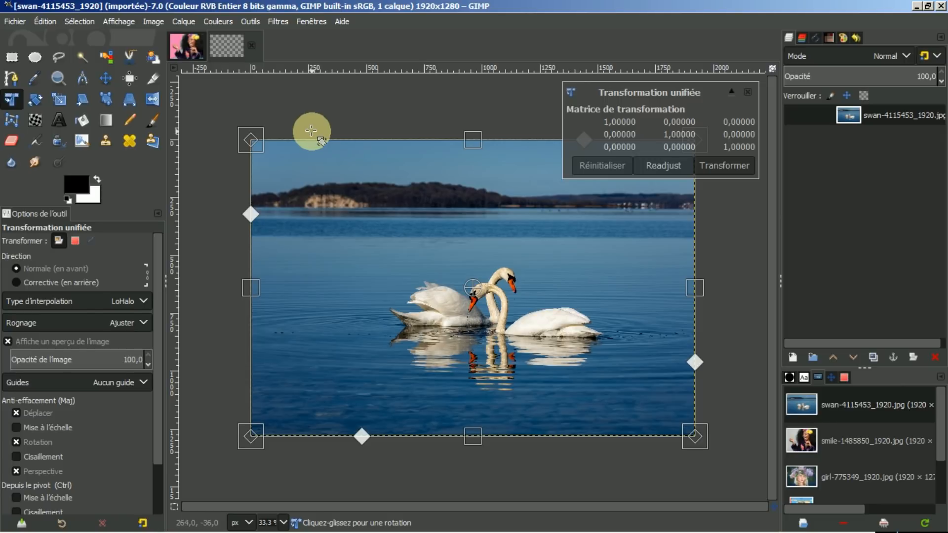
Step: Try scaling with Shift-inverted constraints and with Ctrl around the pivot, resetting after each
key(shift)
key(shift)
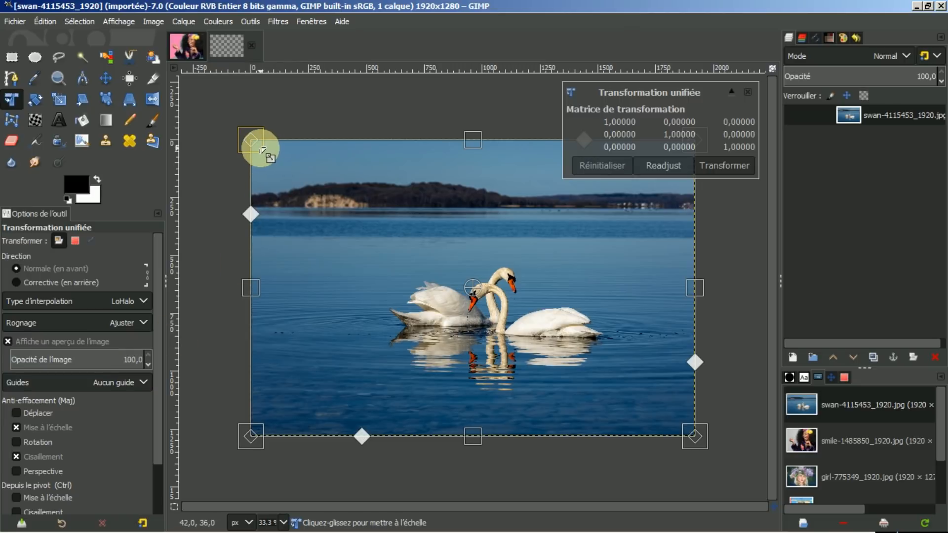
key(shift)
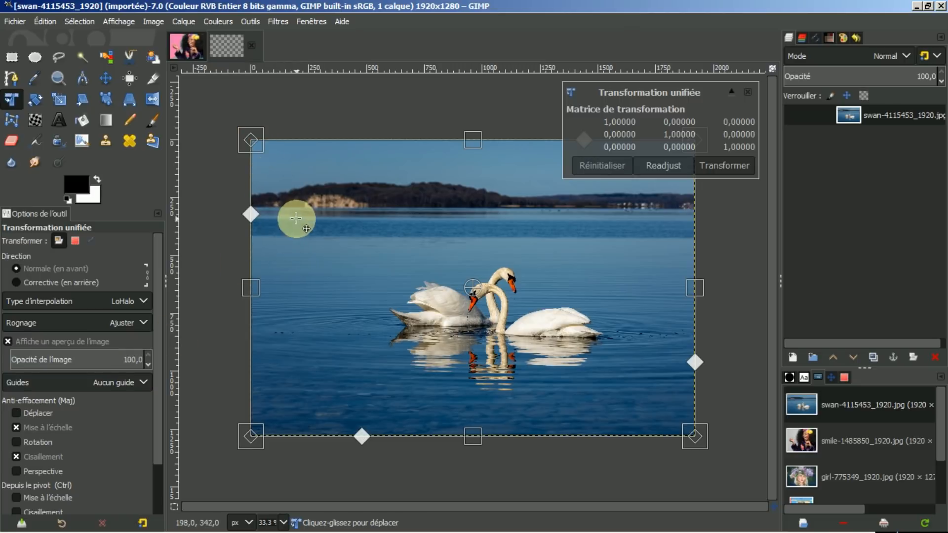
key(shift)
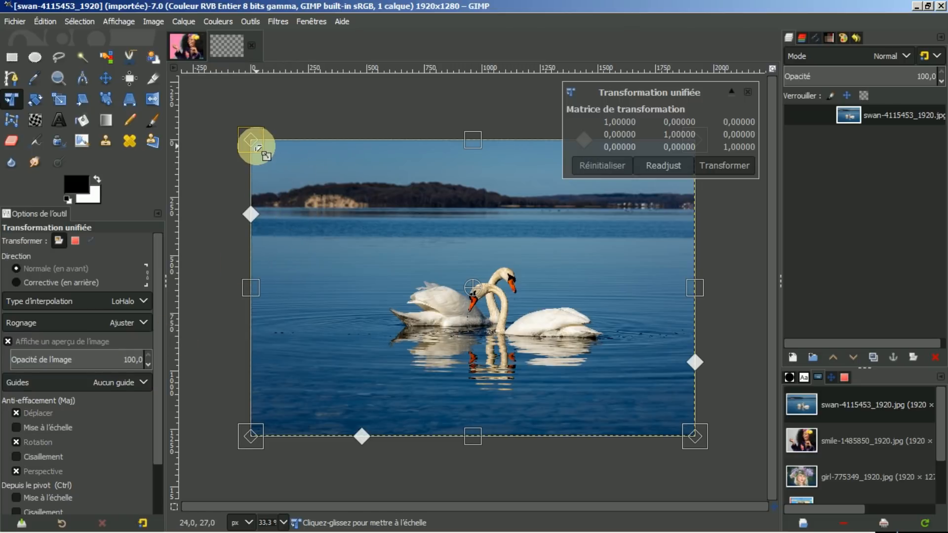
drag(257, 143, 346, 210)
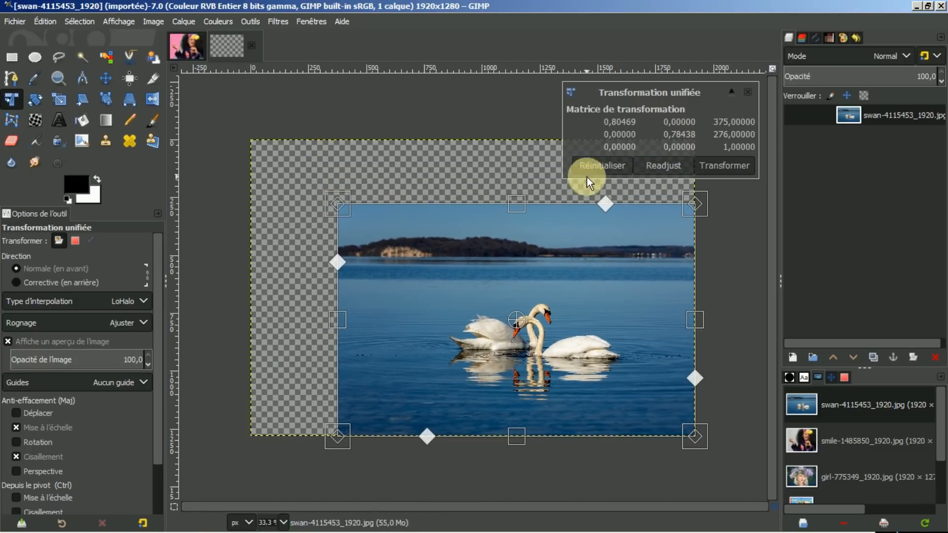
click(597, 167)
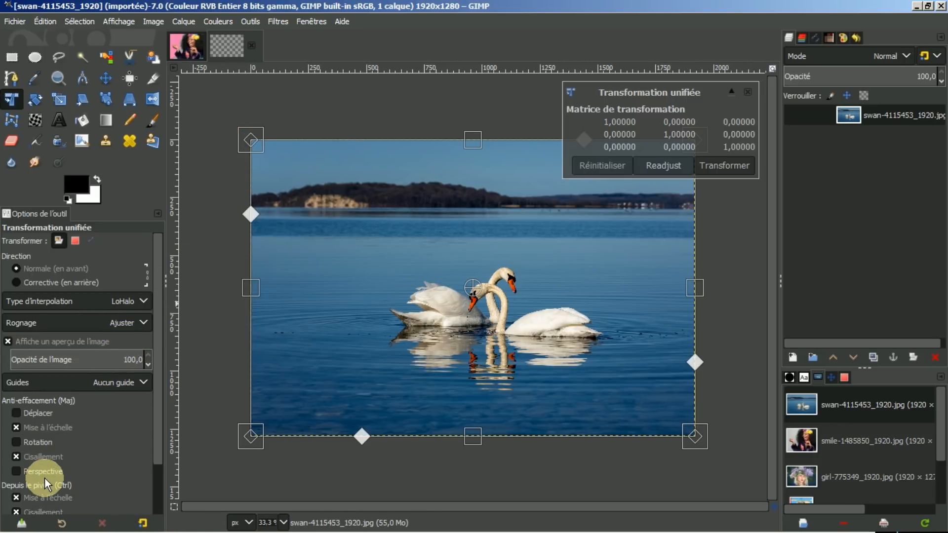
key(ctrl)
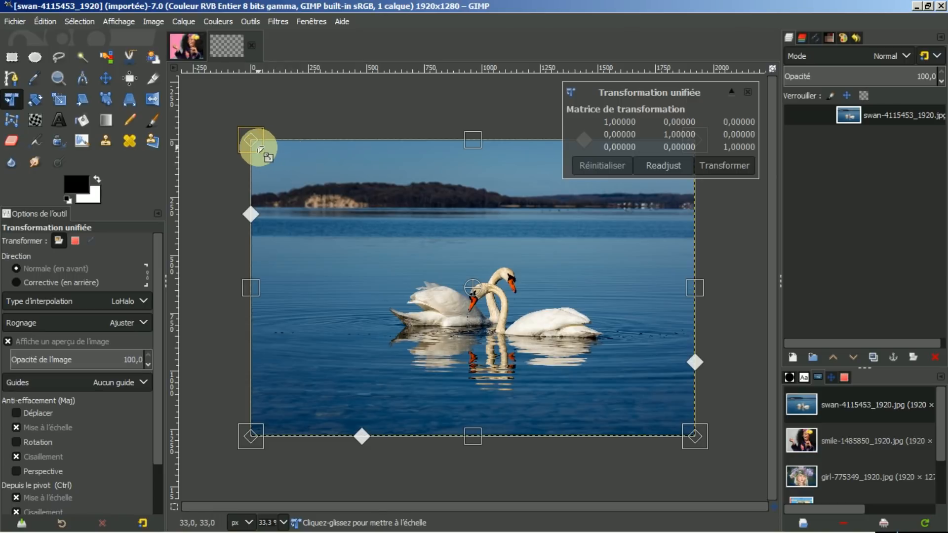
drag(256, 146, 316, 169)
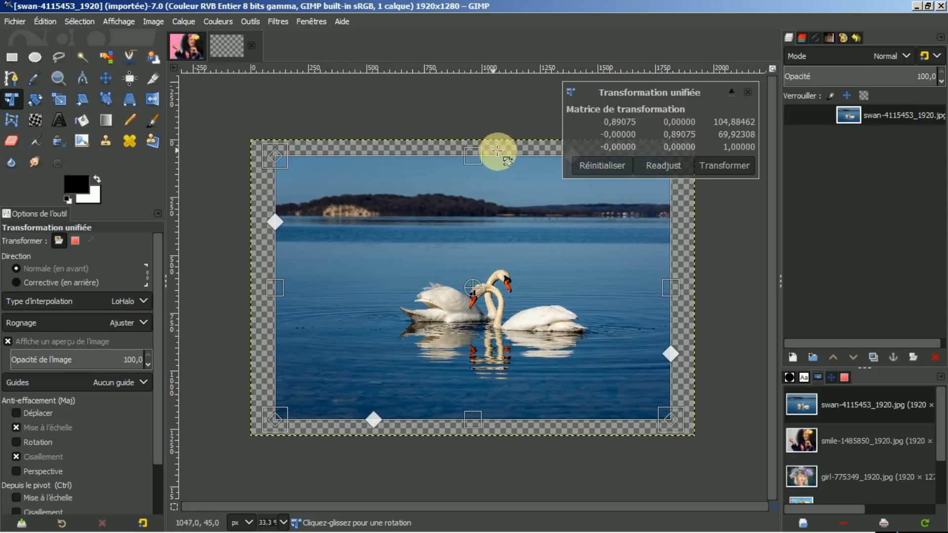
click(585, 165)
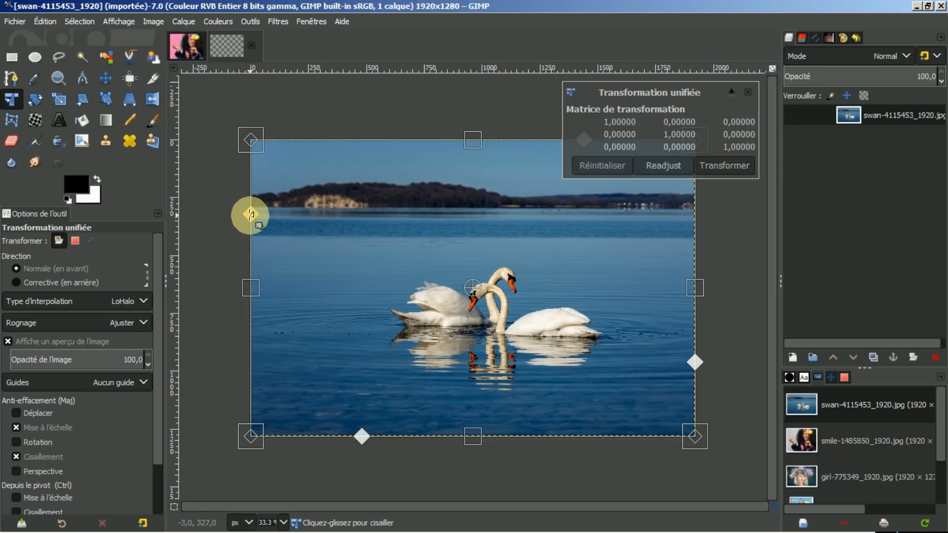
Step: Shear and skew the photo from its left edge, then reset to a plain rectangle
drag(251, 214, 286, 213)
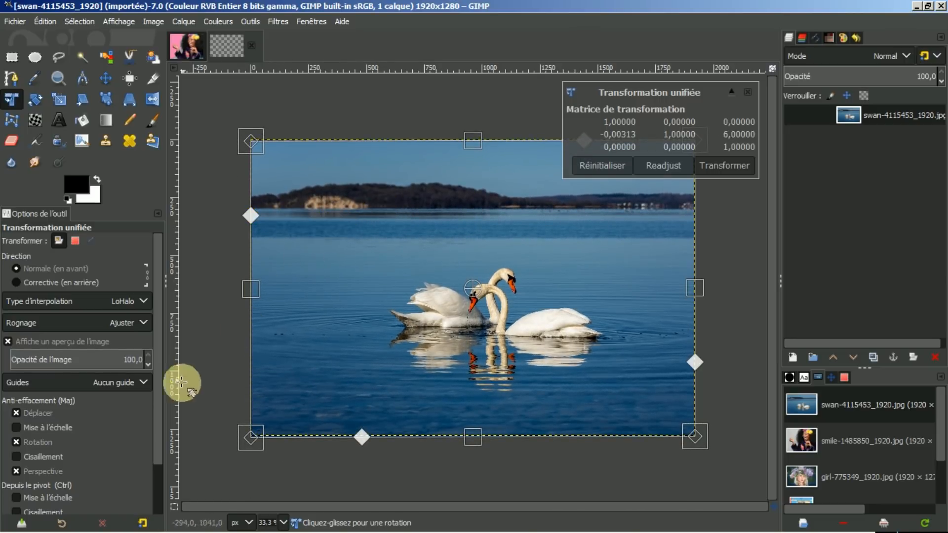
key(shift)
drag(248, 214, 329, 204)
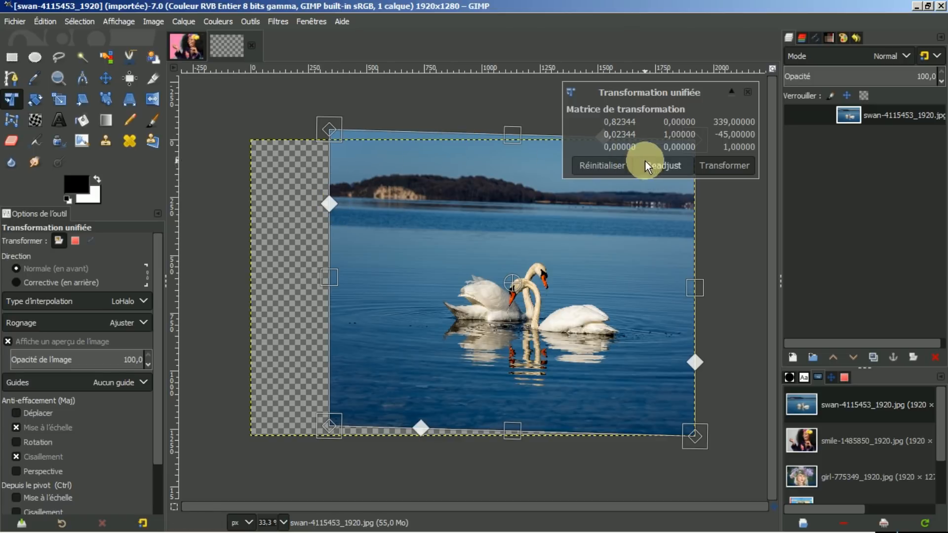
click(615, 165)
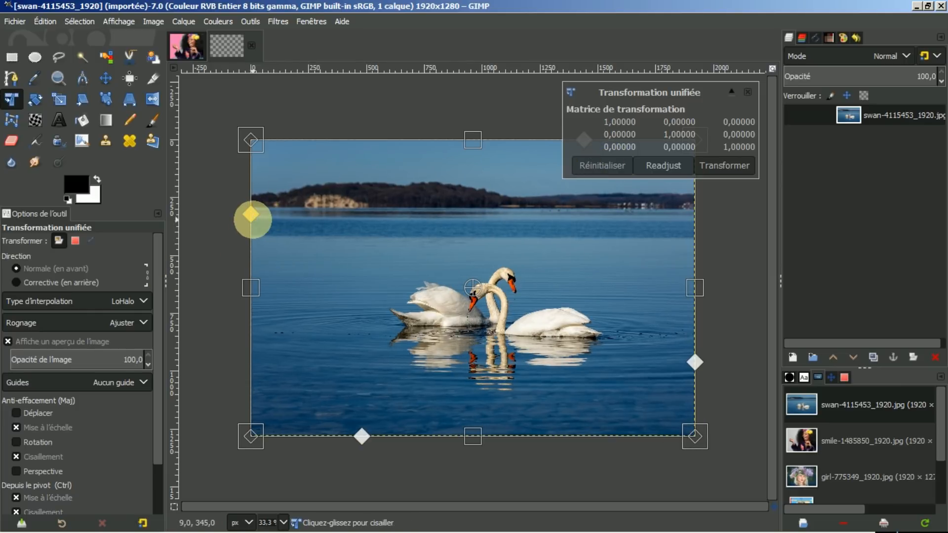
Step: Shear the photo from its left edge, reset it, and shear it downward again
drag(252, 215, 348, 207)
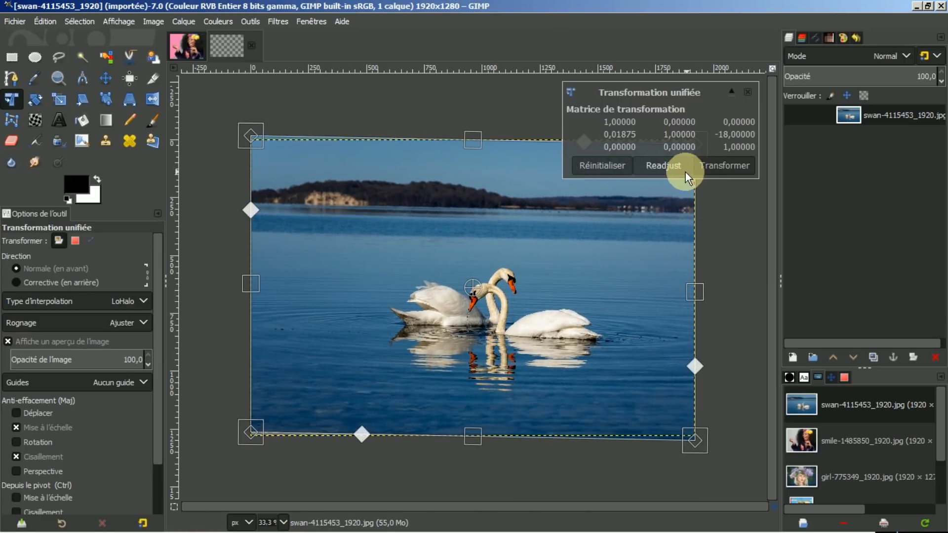
click(600, 166)
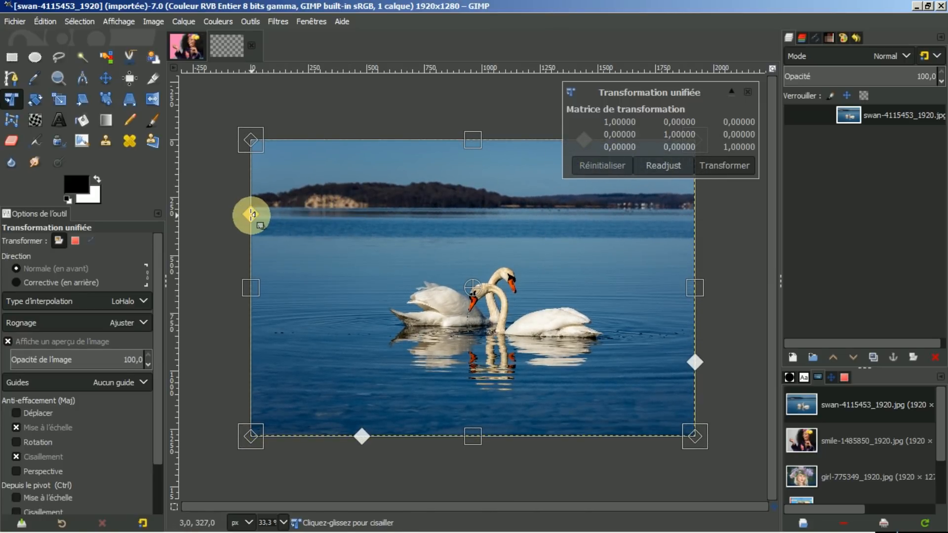
drag(252, 216, 294, 217)
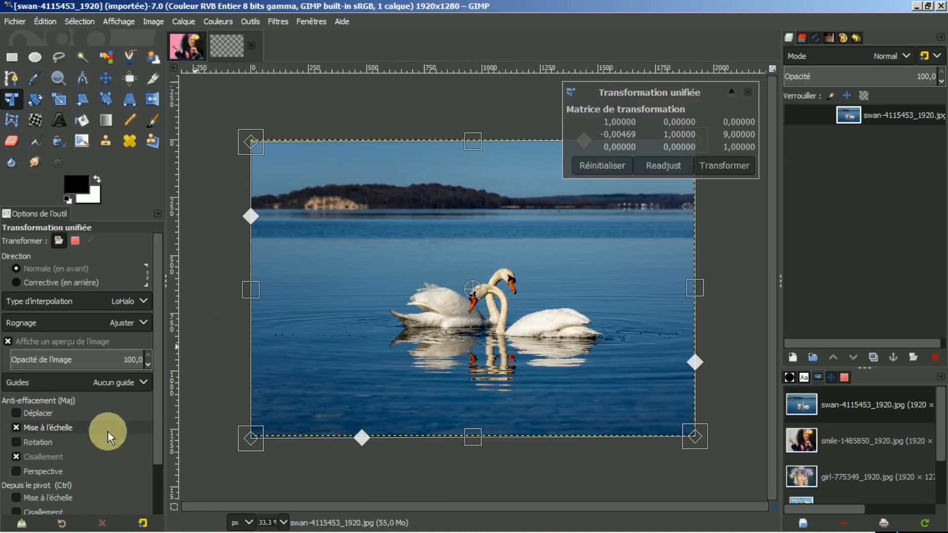
Step: Move the pivot to the top-left corner, shear and scale around it, then reset to identity
drag(155, 386, 156, 458)
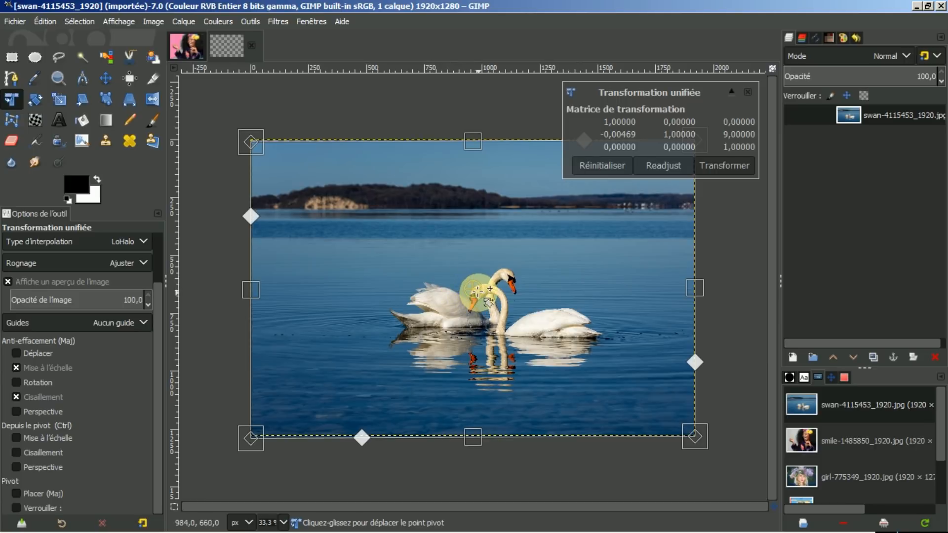
drag(473, 288, 273, 156)
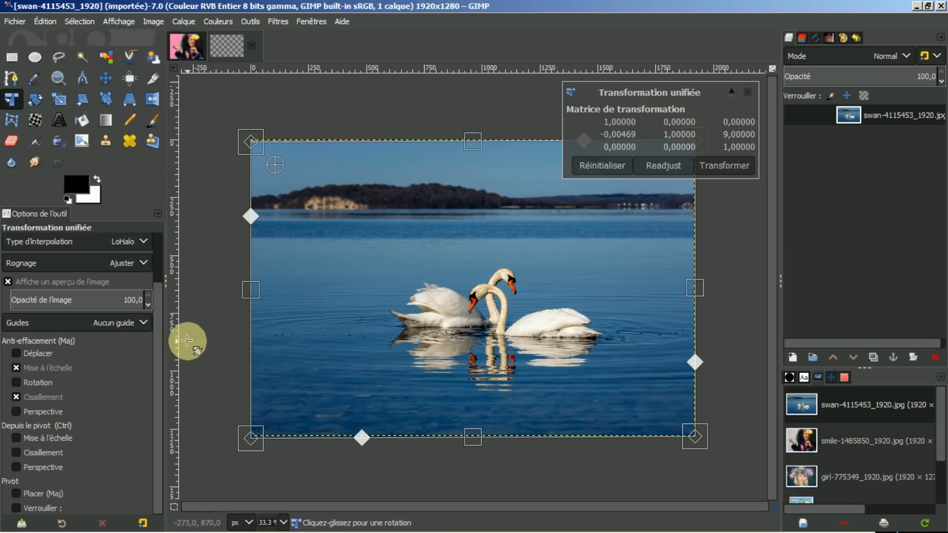
key(ctrl)
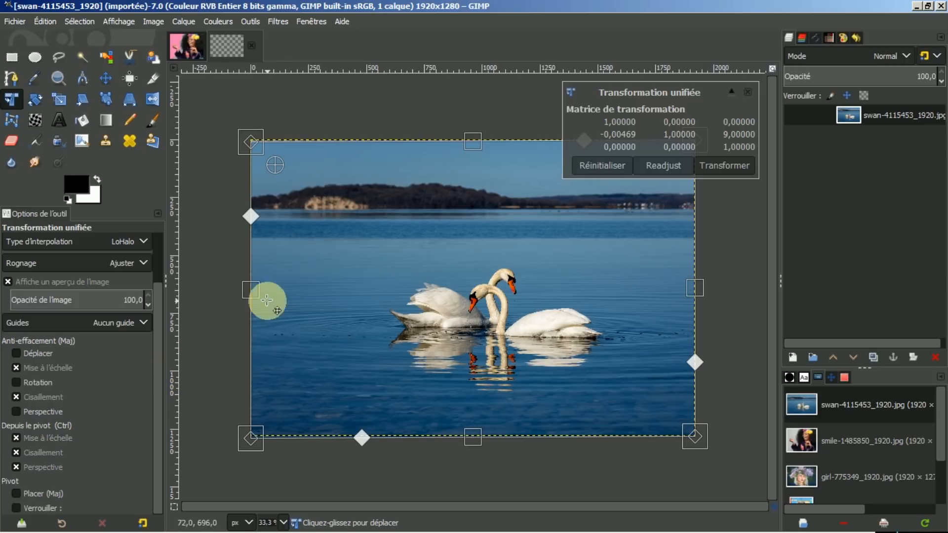
drag(250, 216, 285, 218)
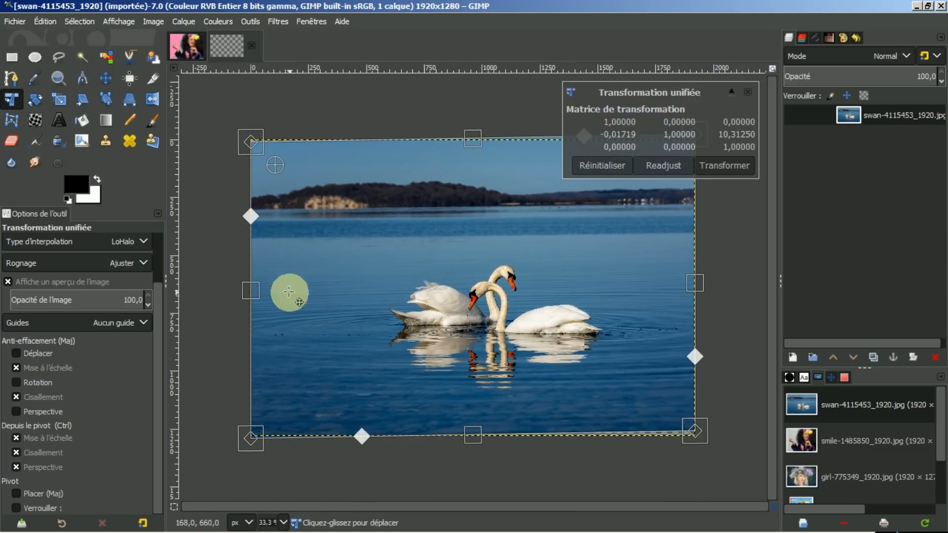
mouse_move(483, 438)
mouse_down()
mouse_move(425, 436)
mouse_move(510, 429)
mouse_move(411, 356)
mouse_move(345, 275)
mouse_move(491, 436)
mouse_up()
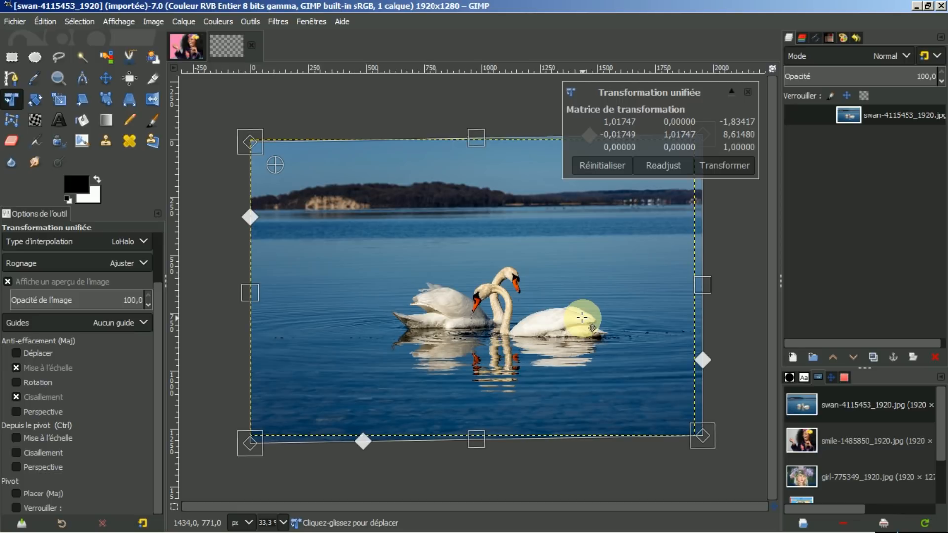
click(600, 165)
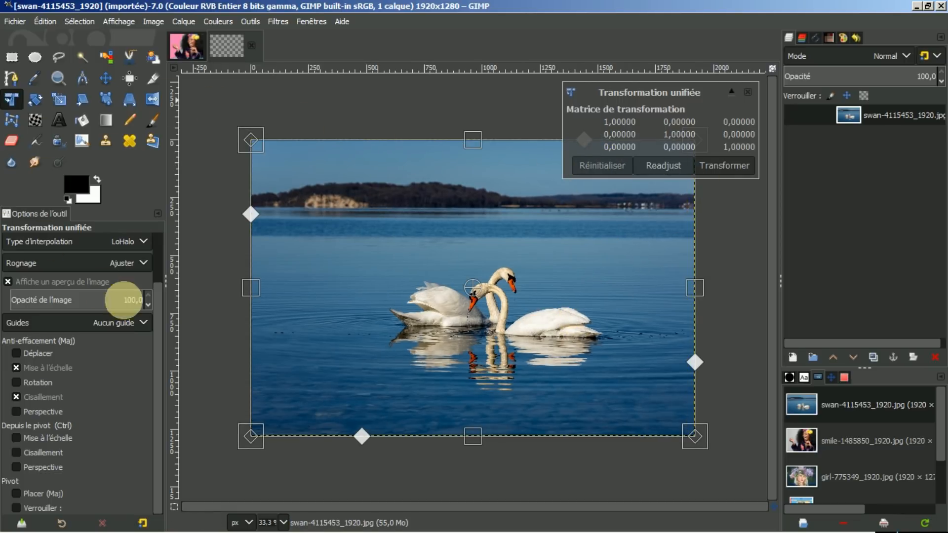
scroll(156, 348, up, 3)
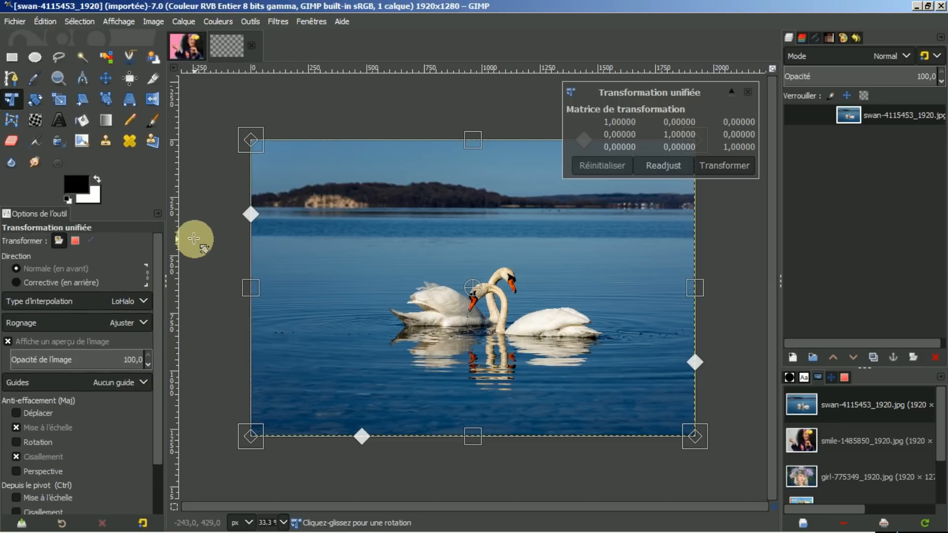
Step: With Corrective direction, shrink, shear and shift the frame over the two swans, then apply it
click(17, 284)
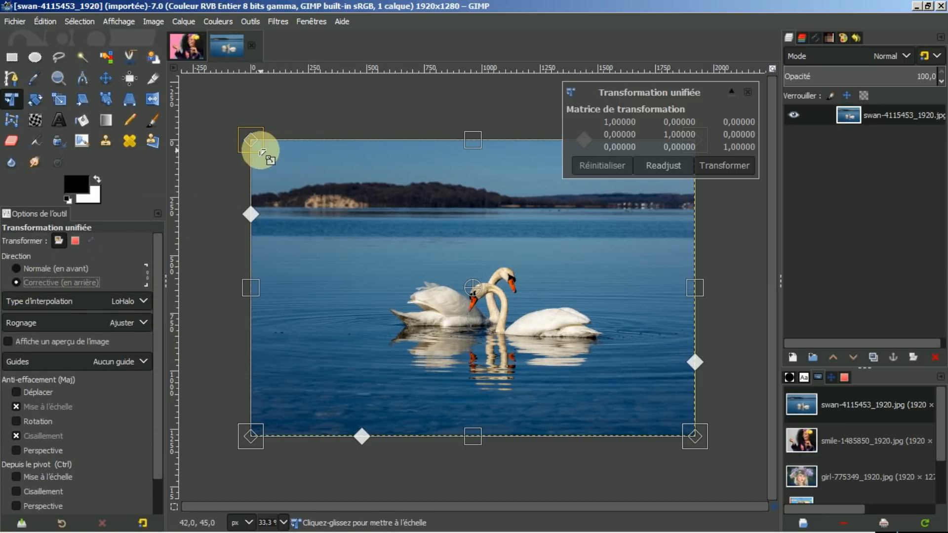
drag(254, 147, 348, 209)
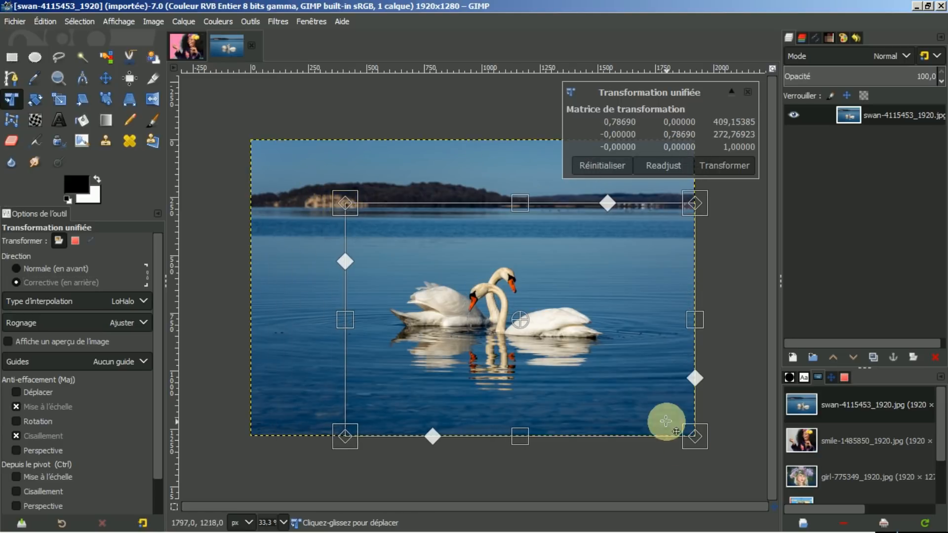
drag(696, 437, 618, 385)
drag(345, 247, 345, 276)
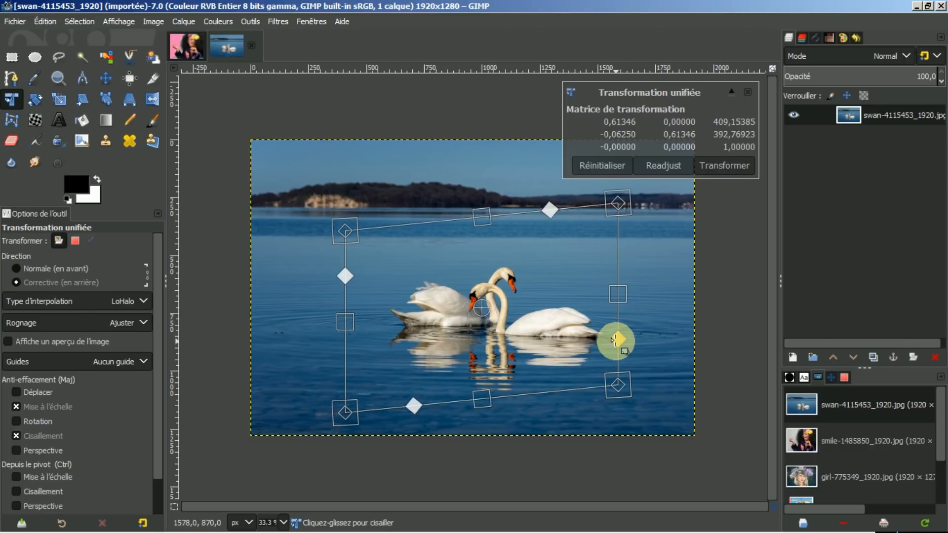
drag(618, 340, 622, 329)
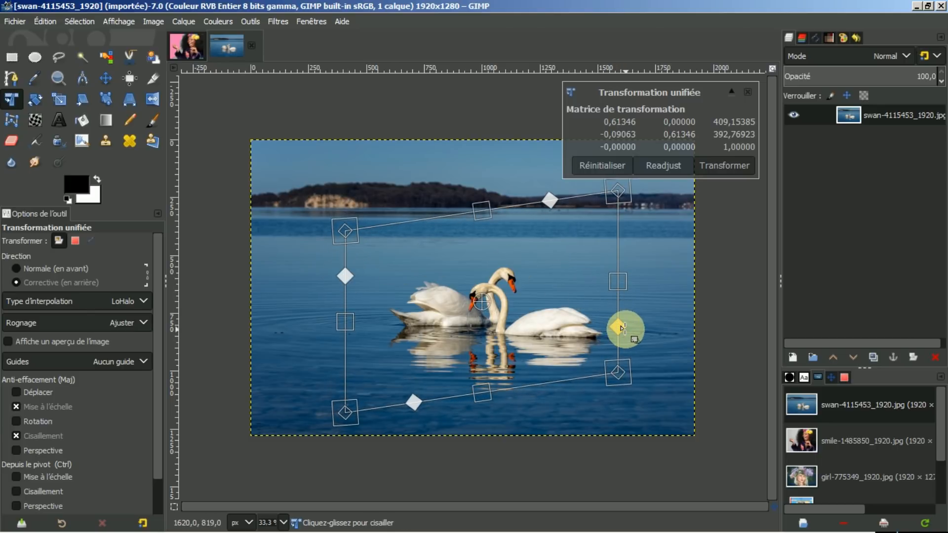
drag(350, 413, 378, 405)
click(500, 327)
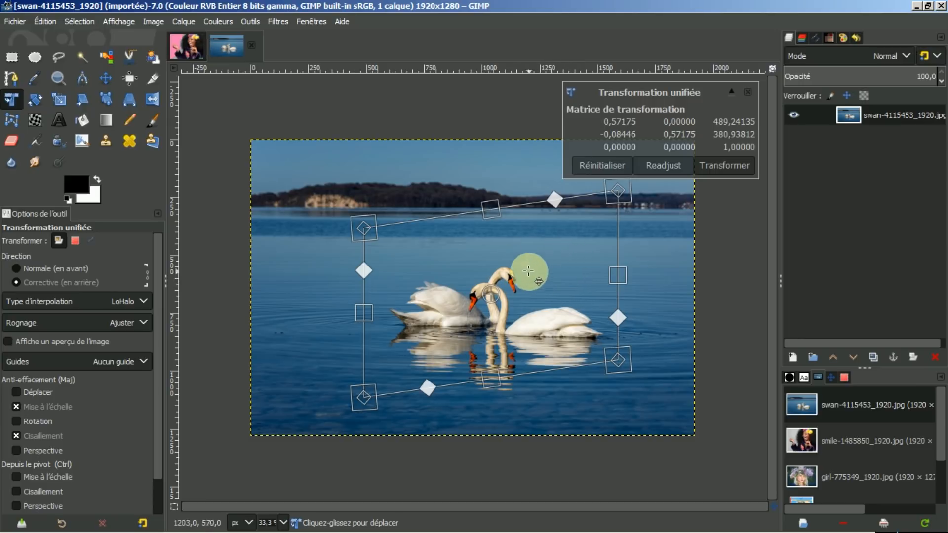
drag(554, 269, 562, 283)
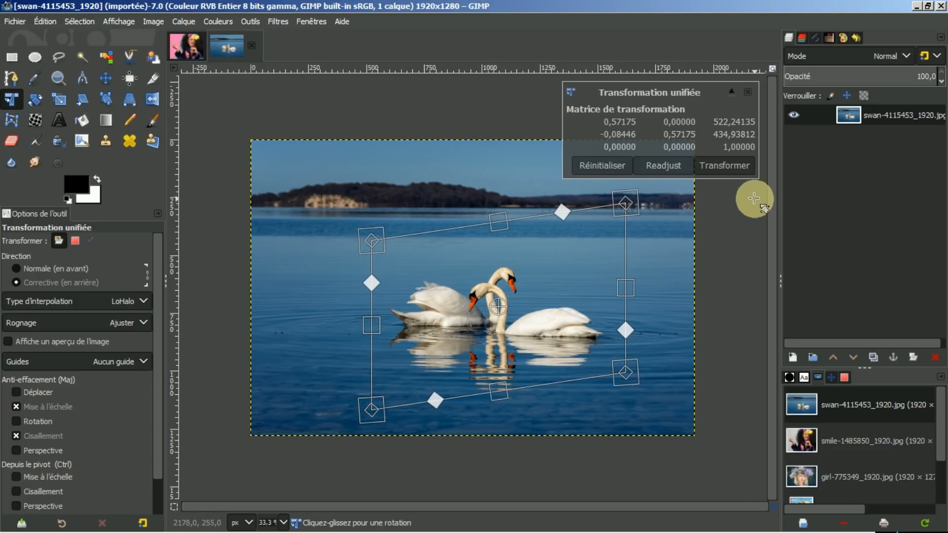
click(735, 166)
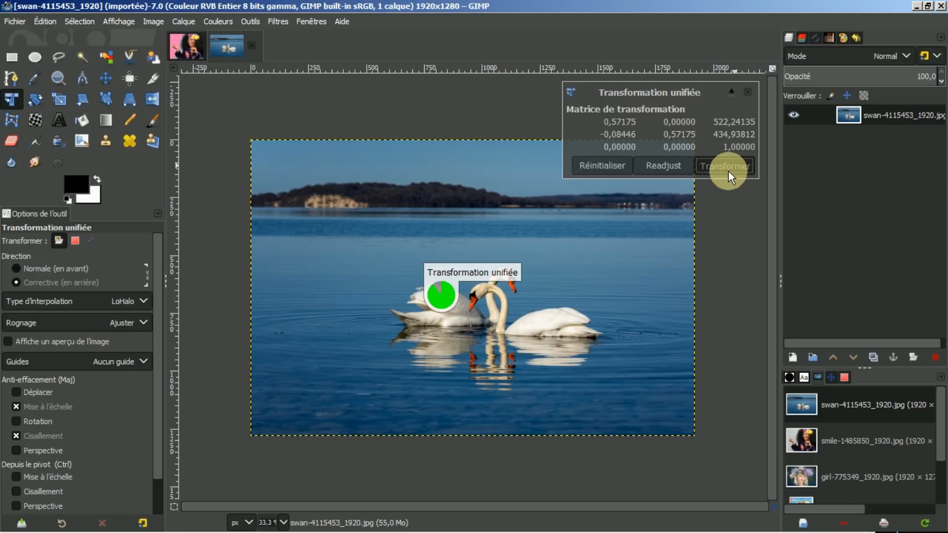
click(727, 167)
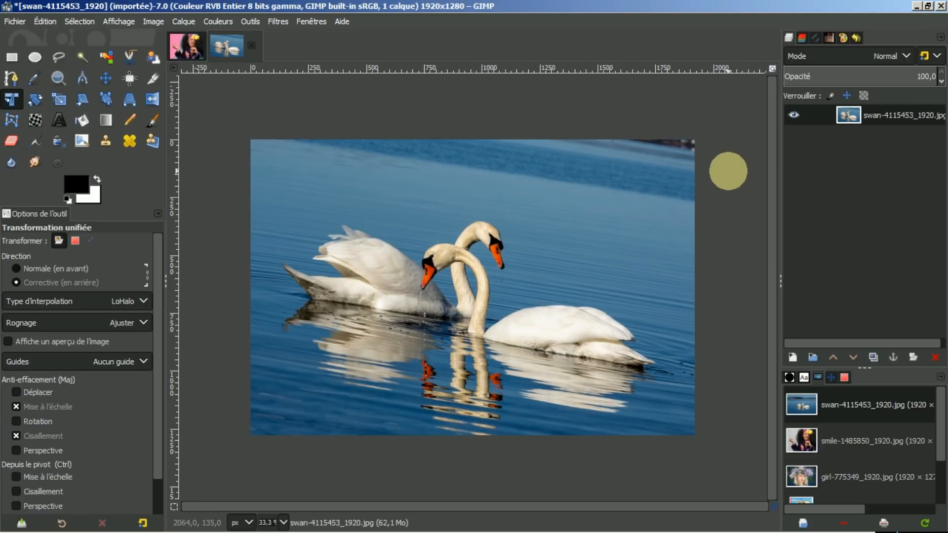
Step: Undo the applied transform and start a fresh Unified Transform on the swan photo
key(z)
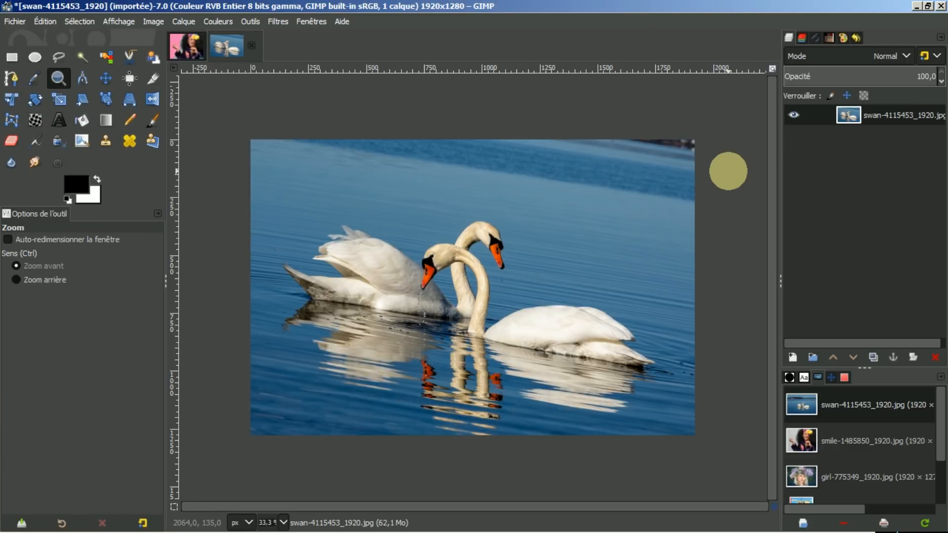
key(ctrl+z)
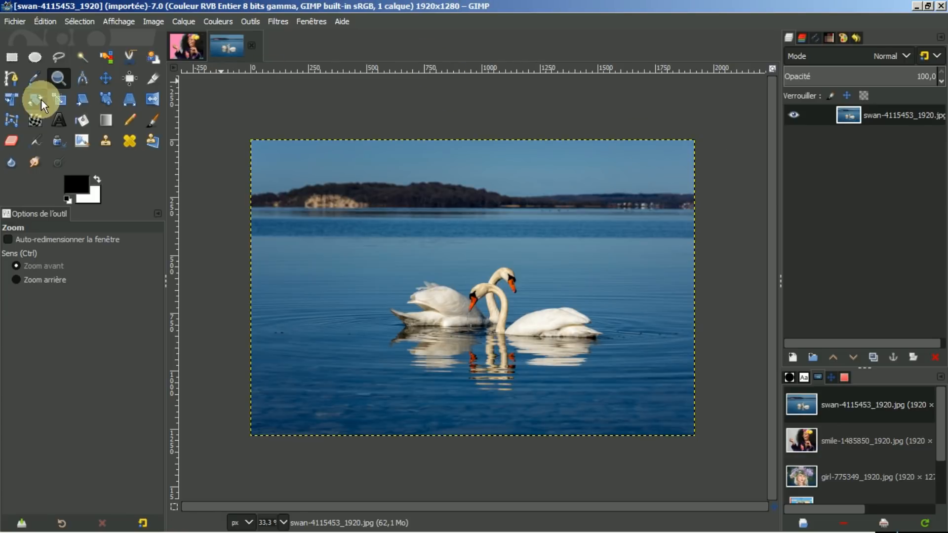
click(10, 99)
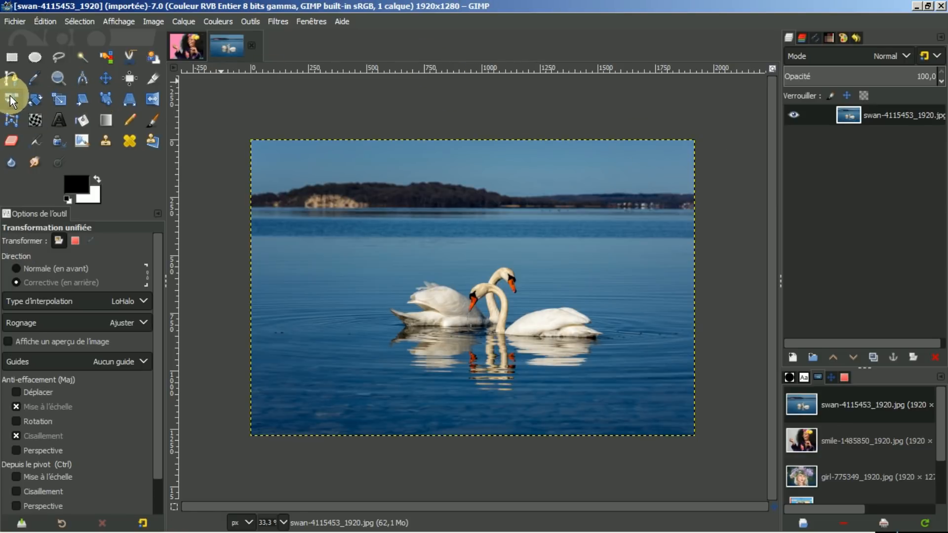
click(444, 201)
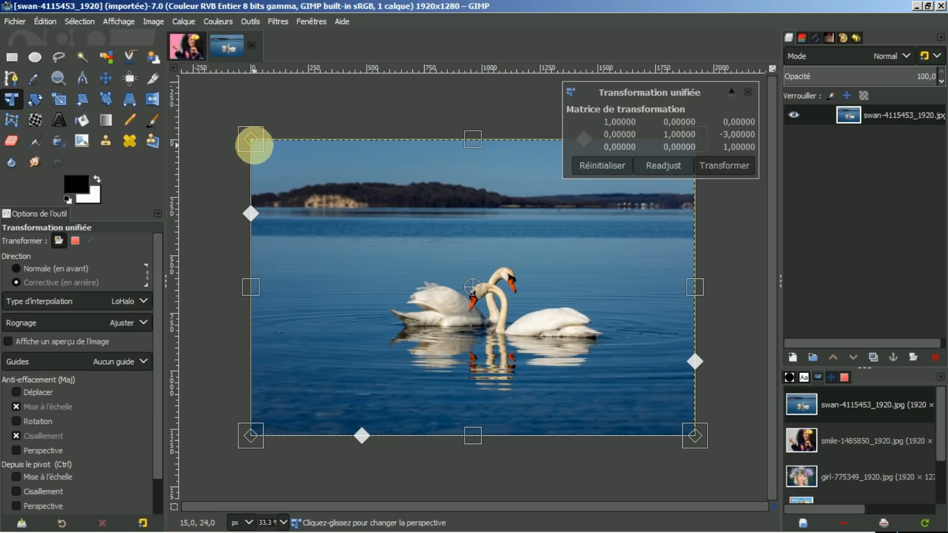
Step: Nudge the top-left corner, toggle the Shift constraints, then cancel the transform unapplied
drag(251, 141, 251, 141)
key(shift)
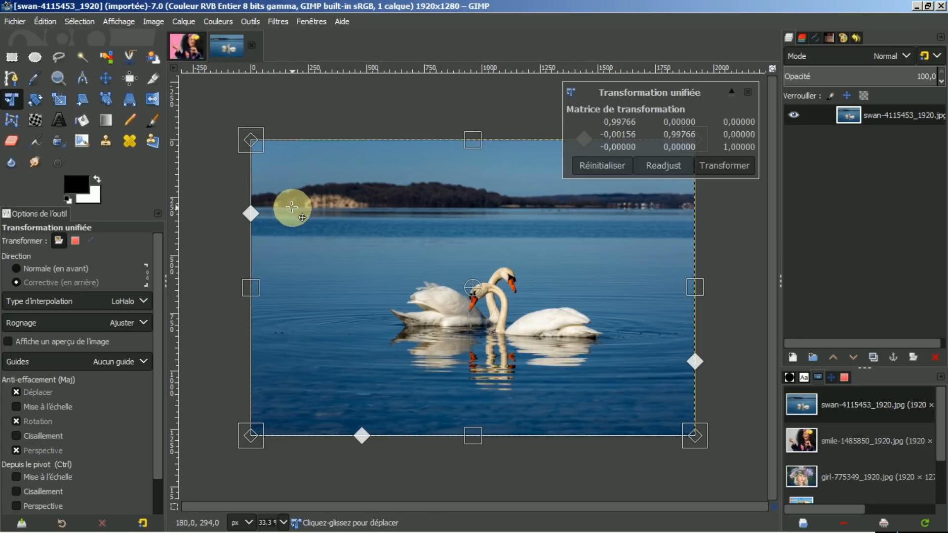
key(shift)
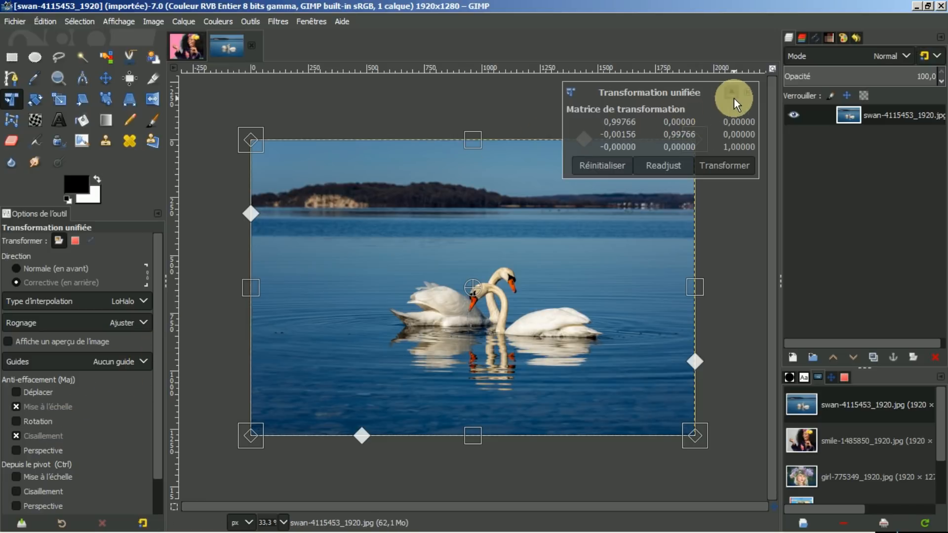
click(751, 90)
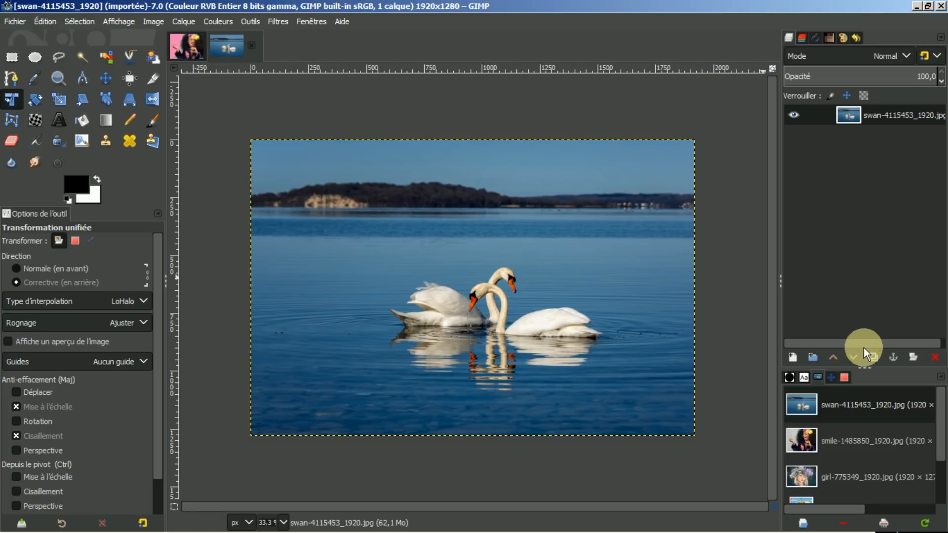
Step: Open the girl photo and preview a Circular Motion Blur from the Blur filters
double_click(844, 475)
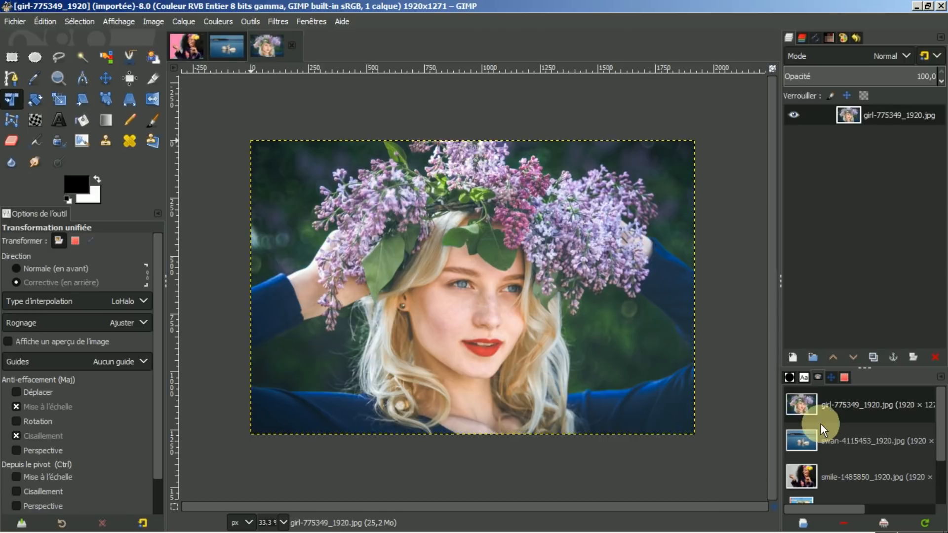
click(273, 20)
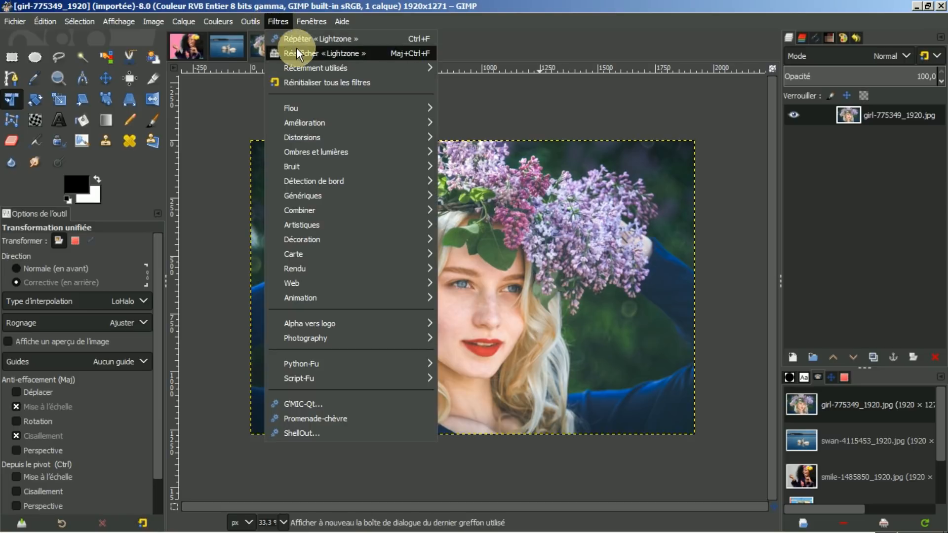
mouse_move(301, 107)
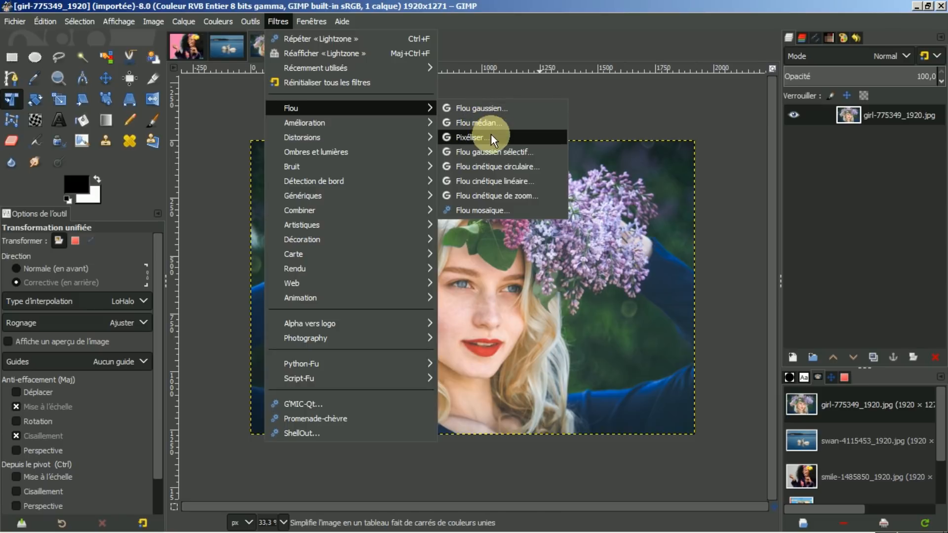
click(494, 165)
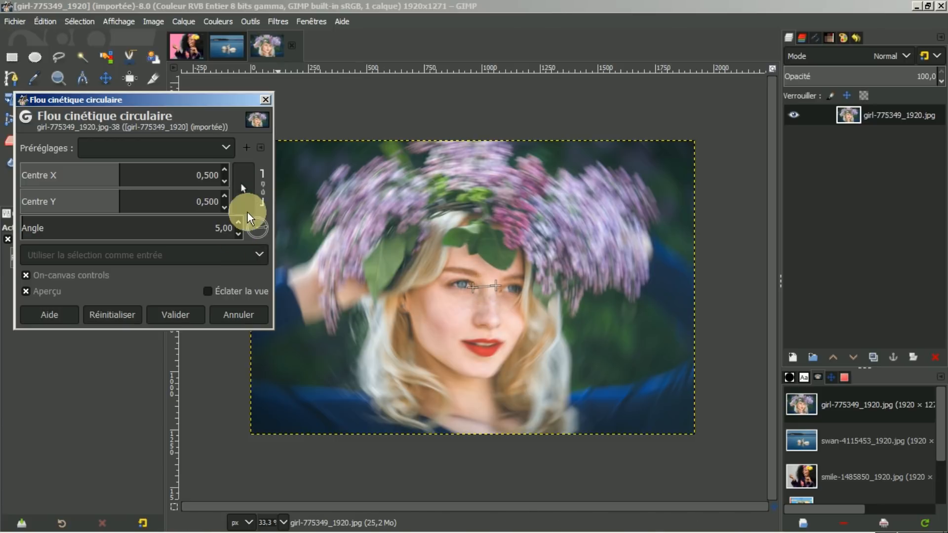
Step: Raise the circular blur angle to 8, then cancel so the photo stays sharp
click(238, 222)
click(238, 222)
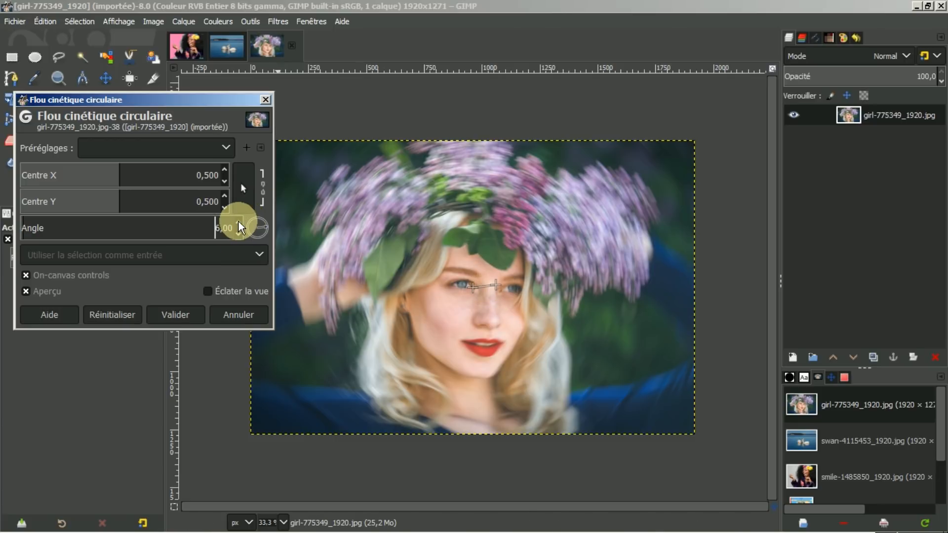
click(238, 222)
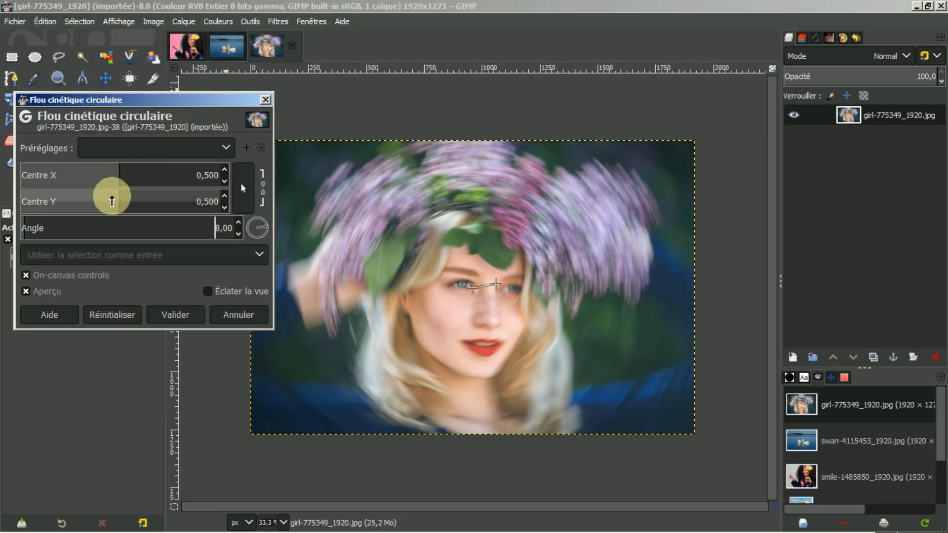
click(237, 317)
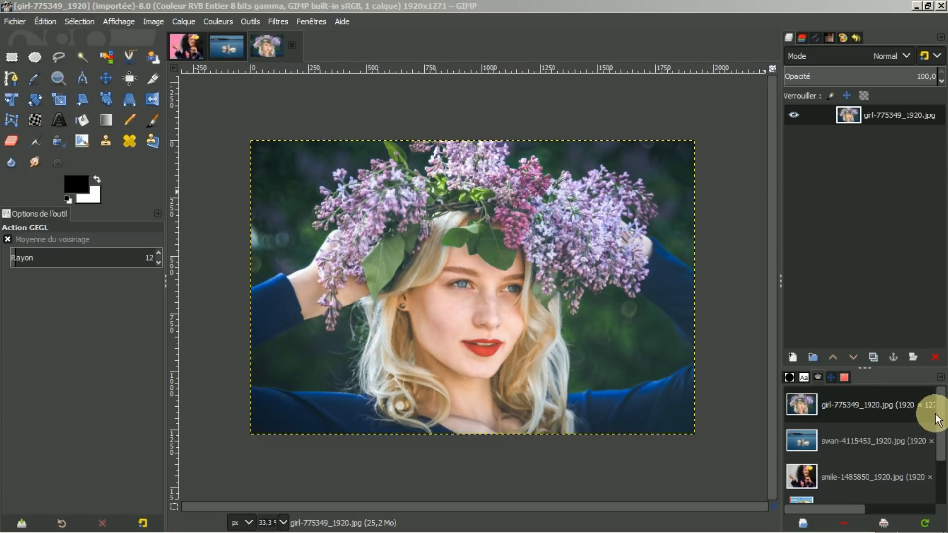
scroll(943, 424, down, 1)
scroll(941, 430, down, 1)
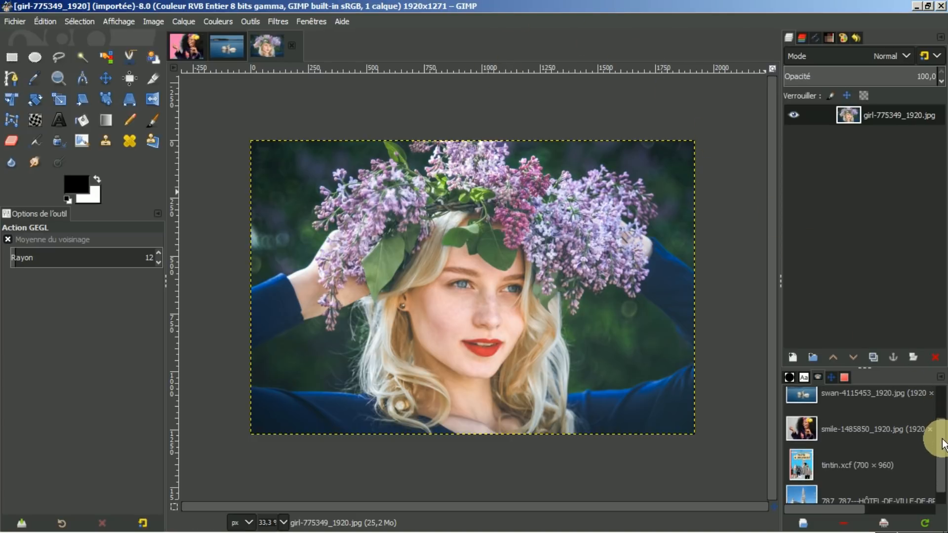
double_click(855, 461)
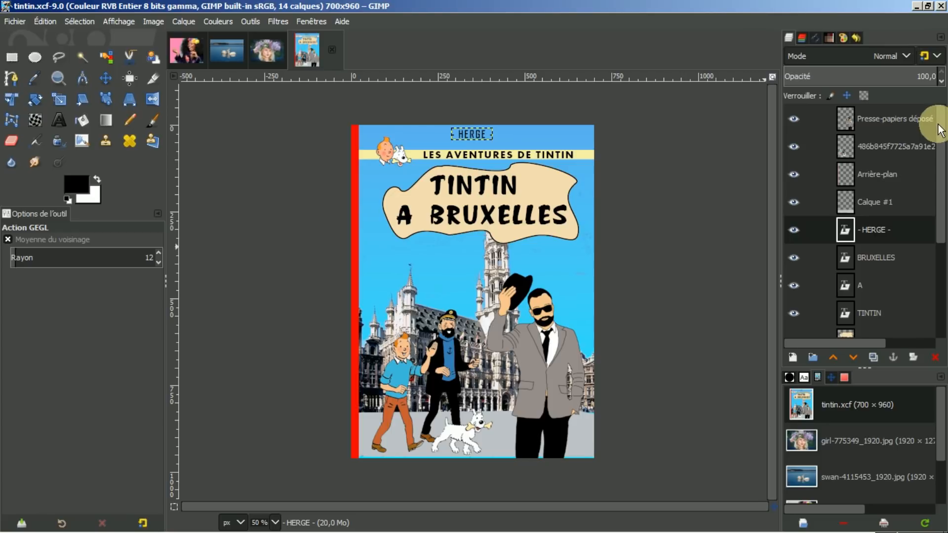
drag(936, 124, 938, 82)
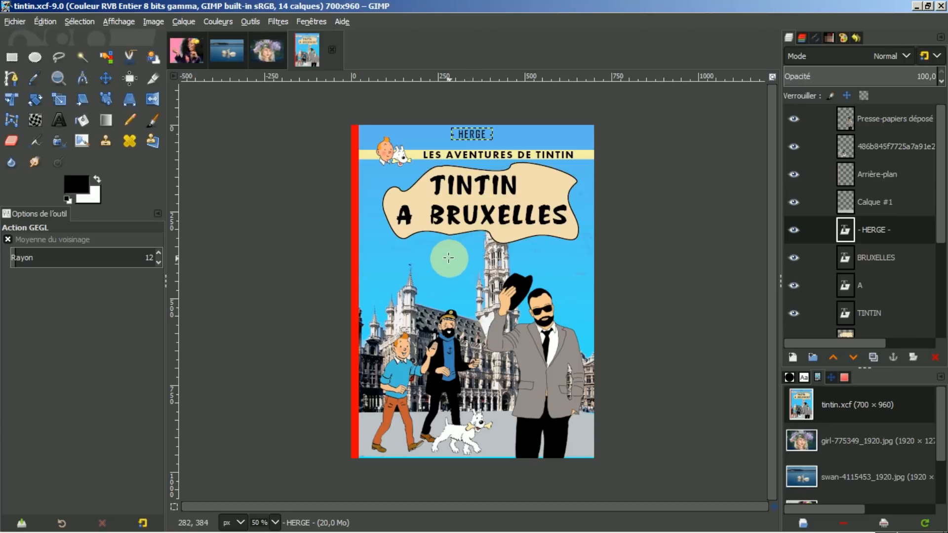
alt+middle_click(450, 255)
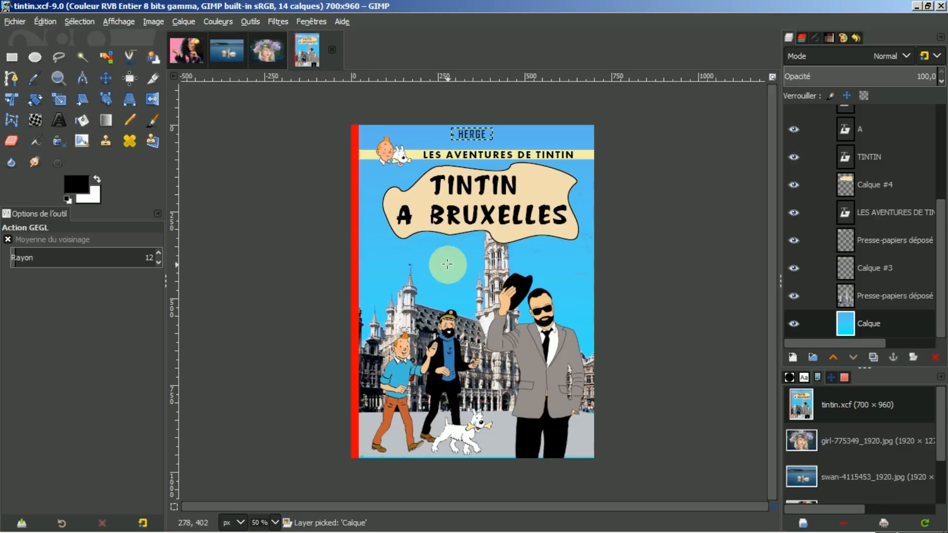
click(794, 324)
click(795, 325)
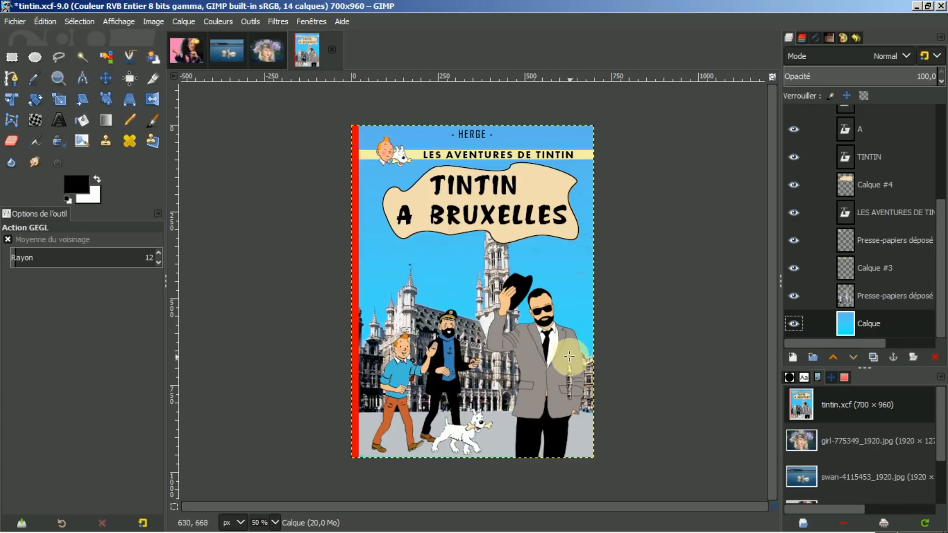
key(alt)
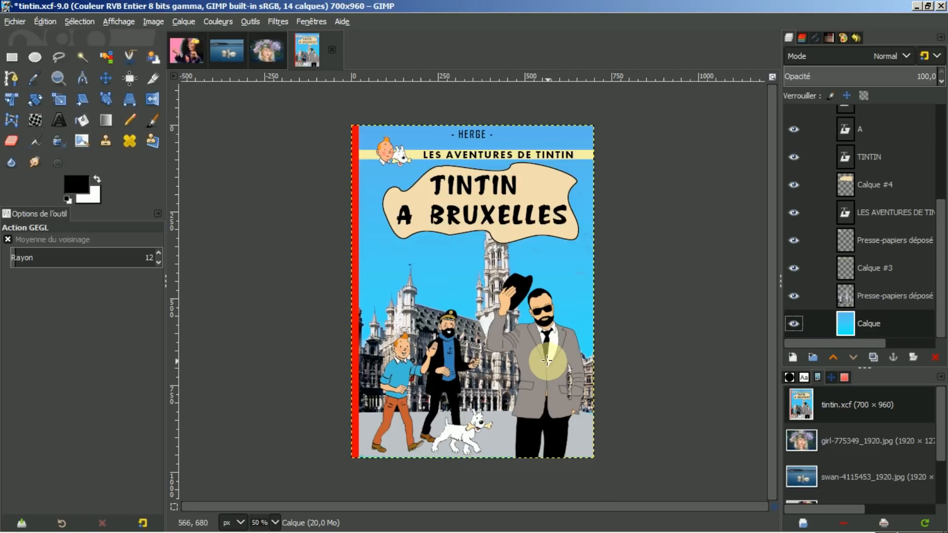
alt+middle_click(547, 361)
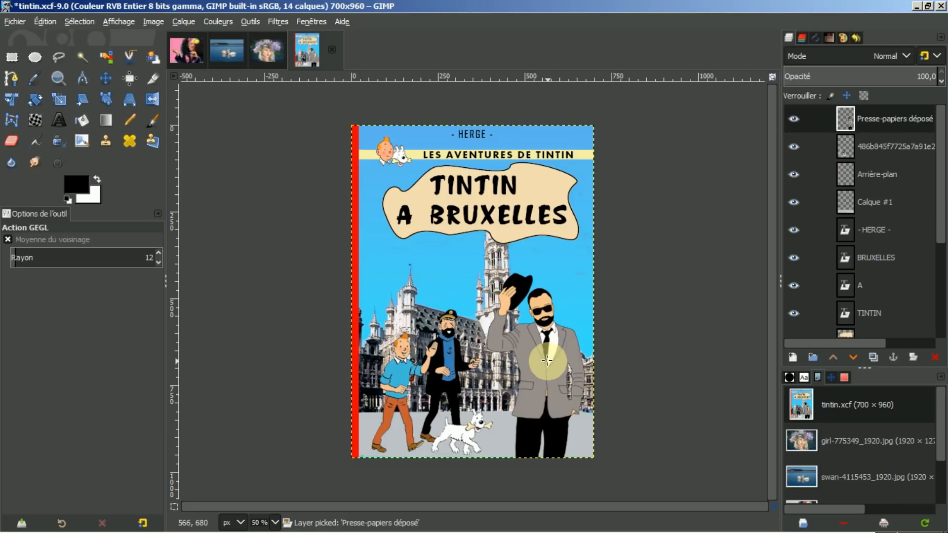
click(799, 121)
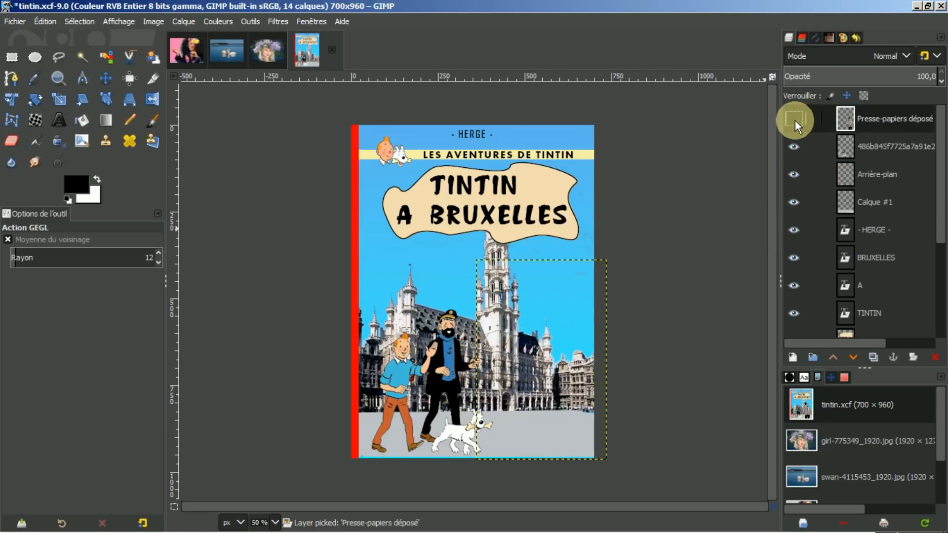
click(799, 121)
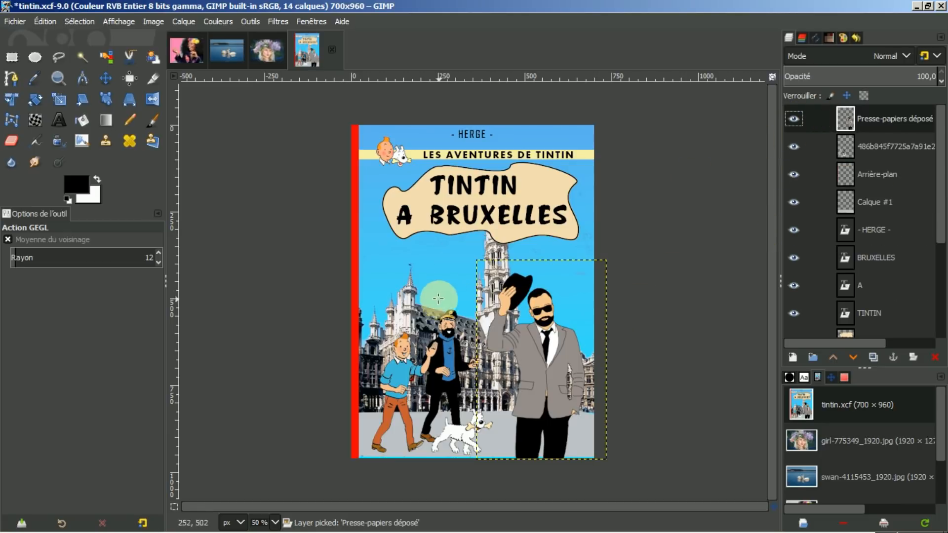
alt+middle_click(444, 360)
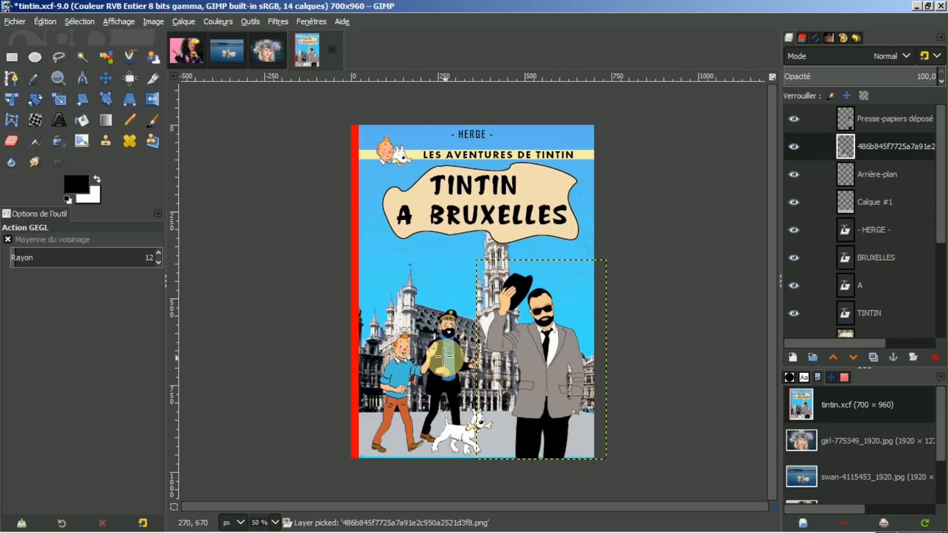
click(794, 146)
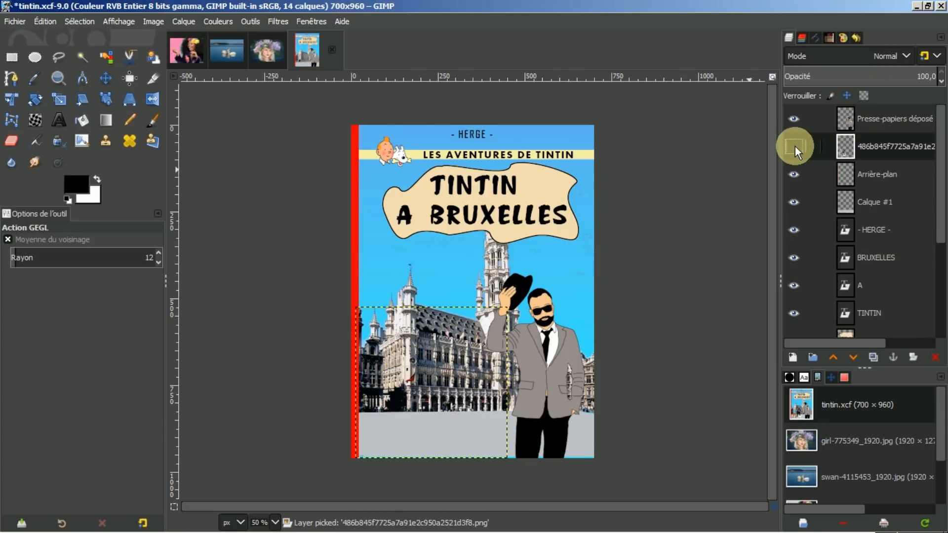
click(794, 146)
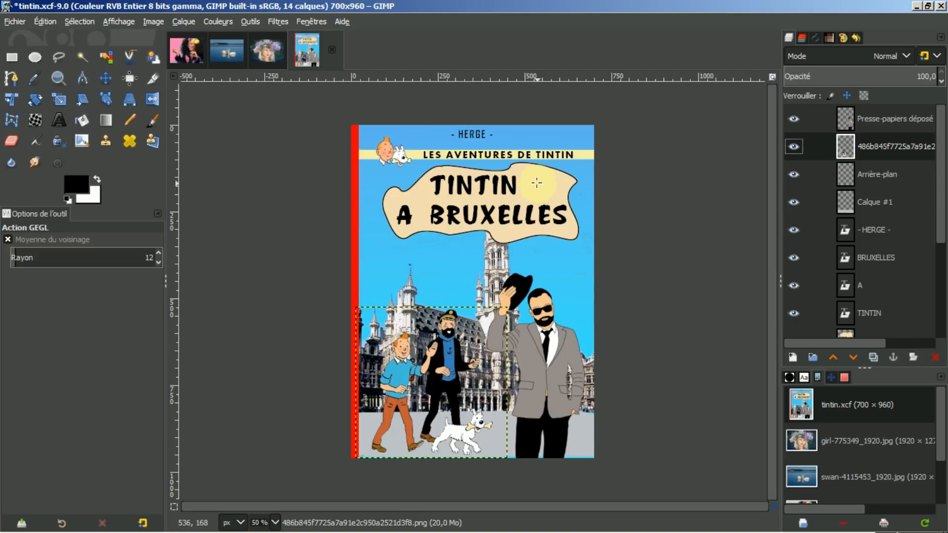
alt+middle_click(537, 183)
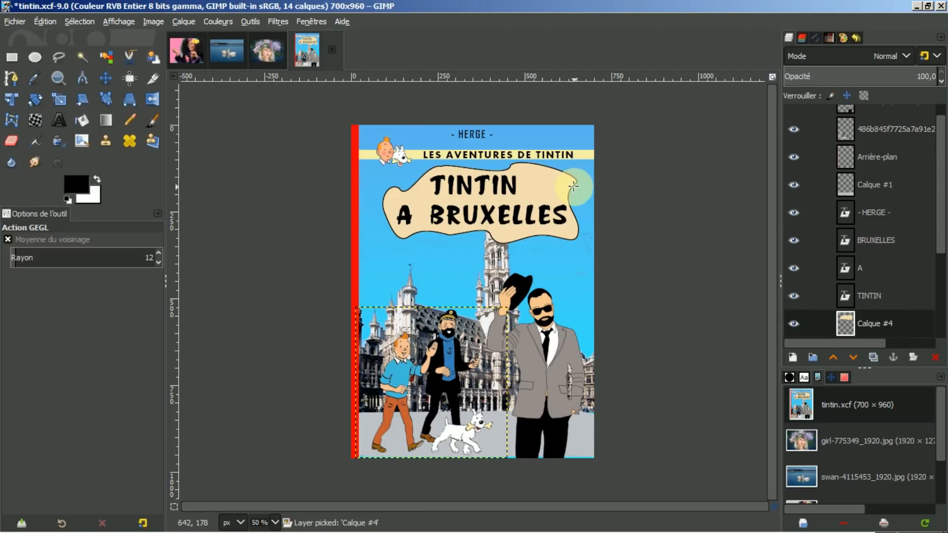
click(796, 323)
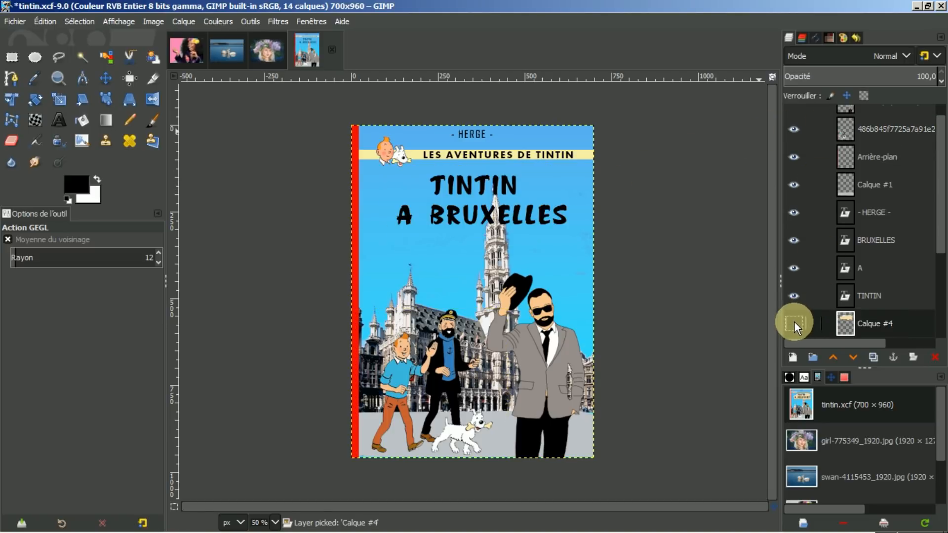
click(797, 322)
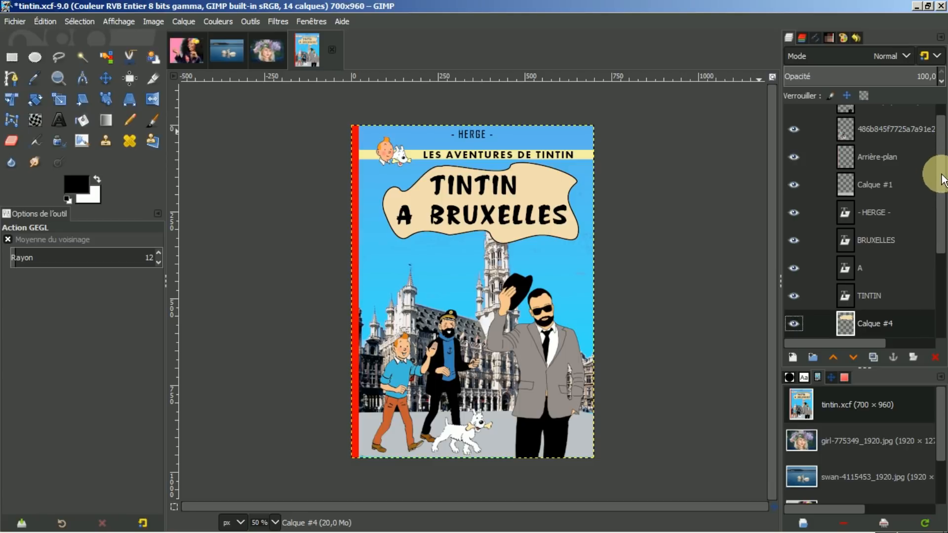
scroll(850, 413, down, 3)
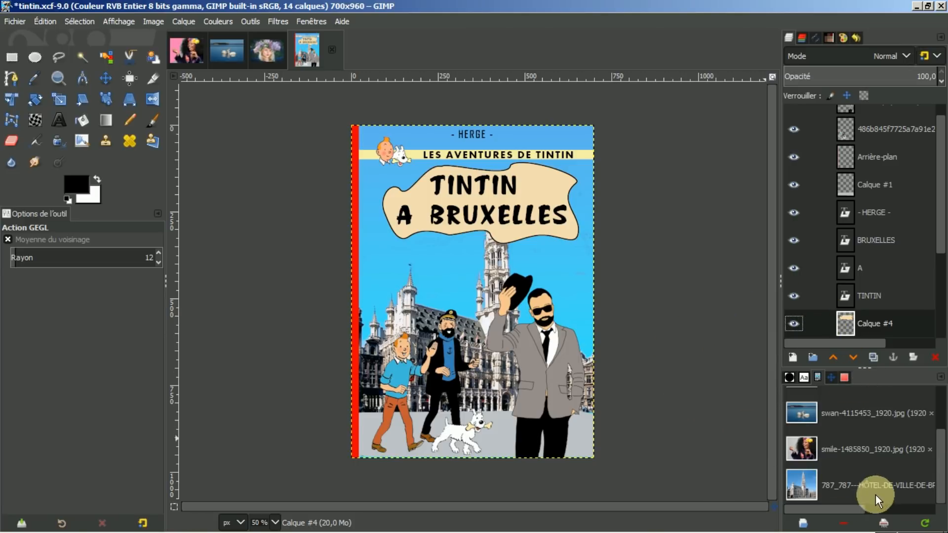
Step: Bring up the Hôtel de Ville de Bruxelles photo and launch G'MIC-Qt from the Filters menu
double_click(850, 484)
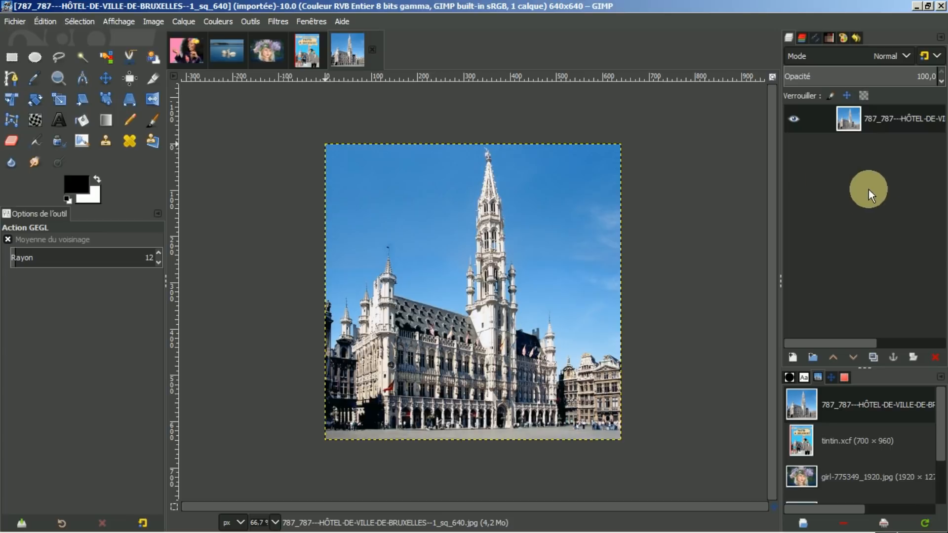
click(277, 21)
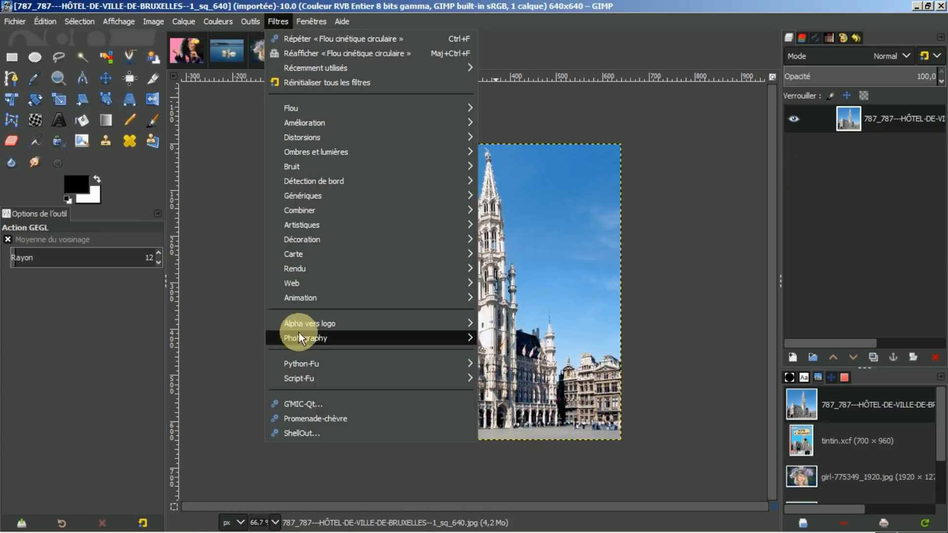
click(297, 404)
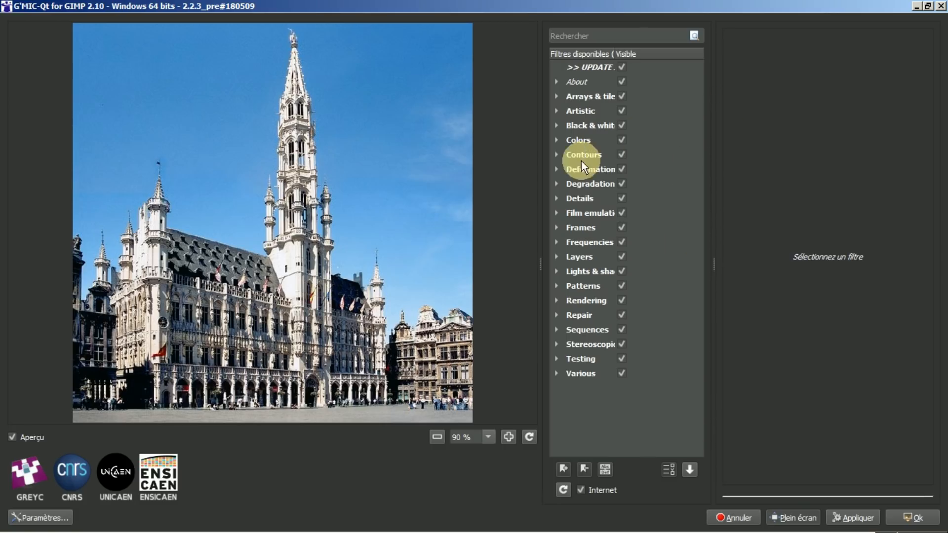
Step: Choose Symmetrize under Deformations to preview the town hall mirrored about a vertical centre line
click(556, 169)
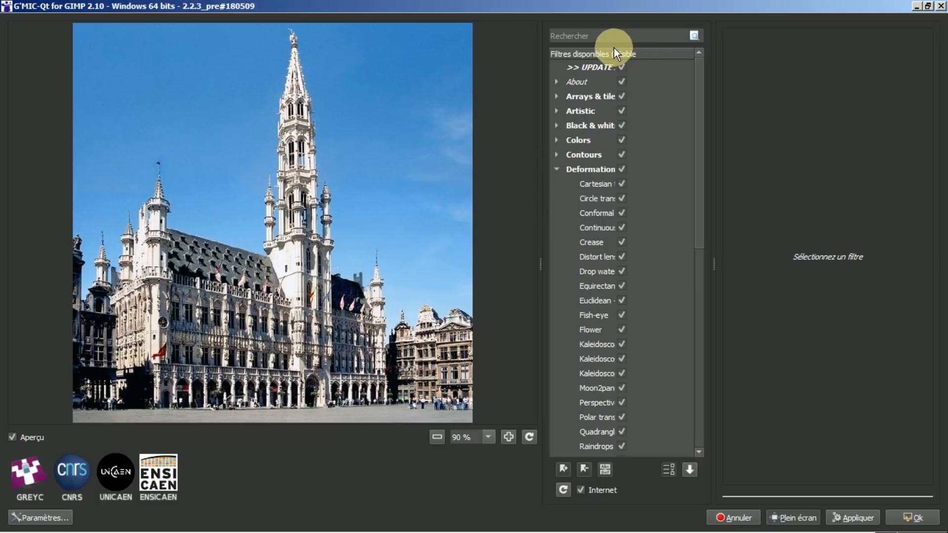
drag(615, 53, 643, 53)
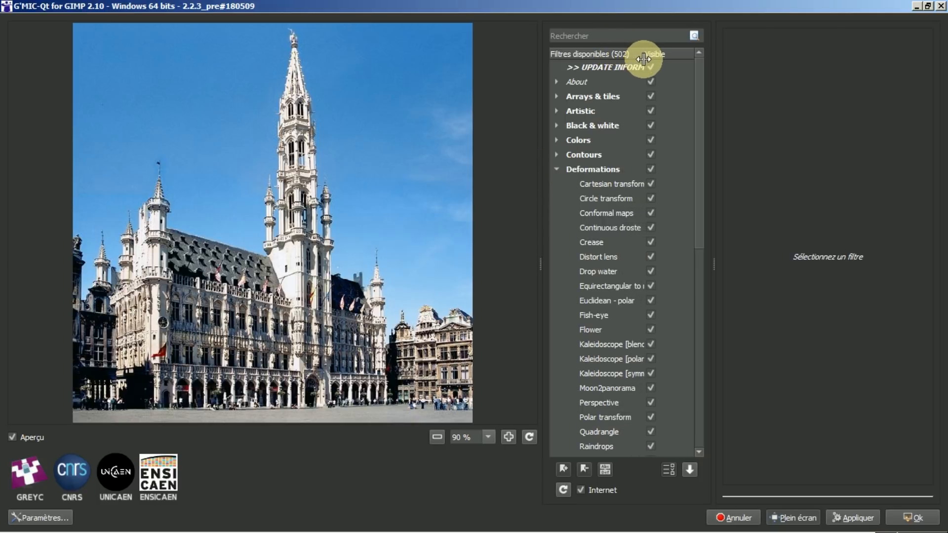
scroll(575, 221, down, 4)
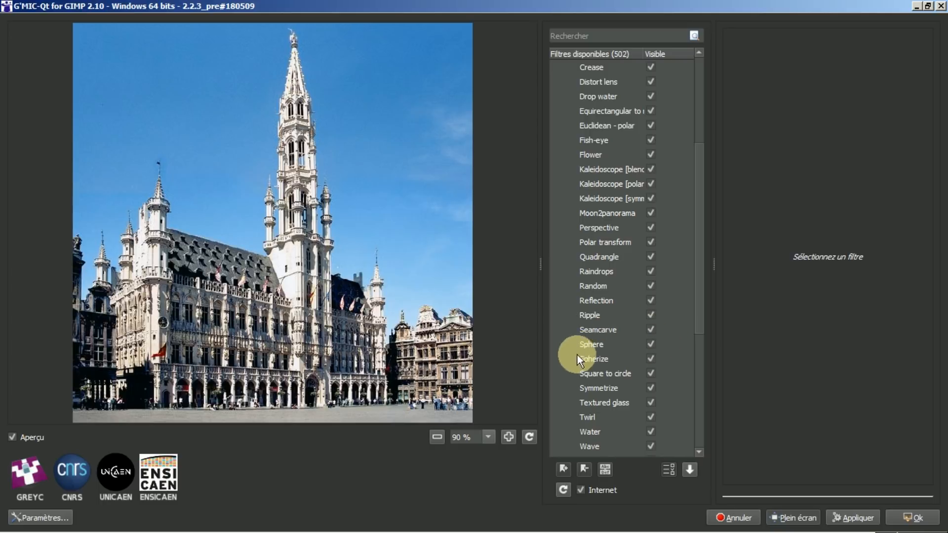
click(597, 390)
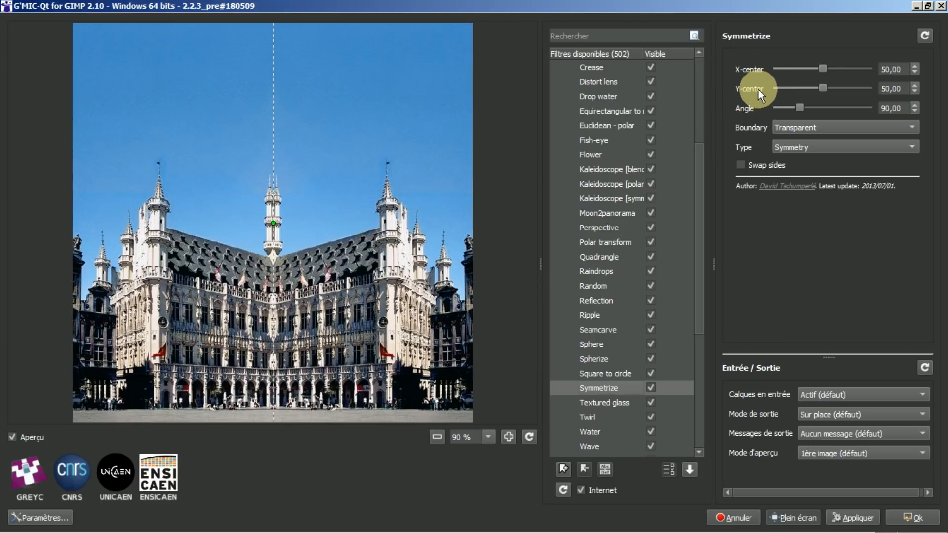
Step: Raise the Symmetrize X-center and toggle Swap sides on and off to compare mirrored halves
click(915, 66)
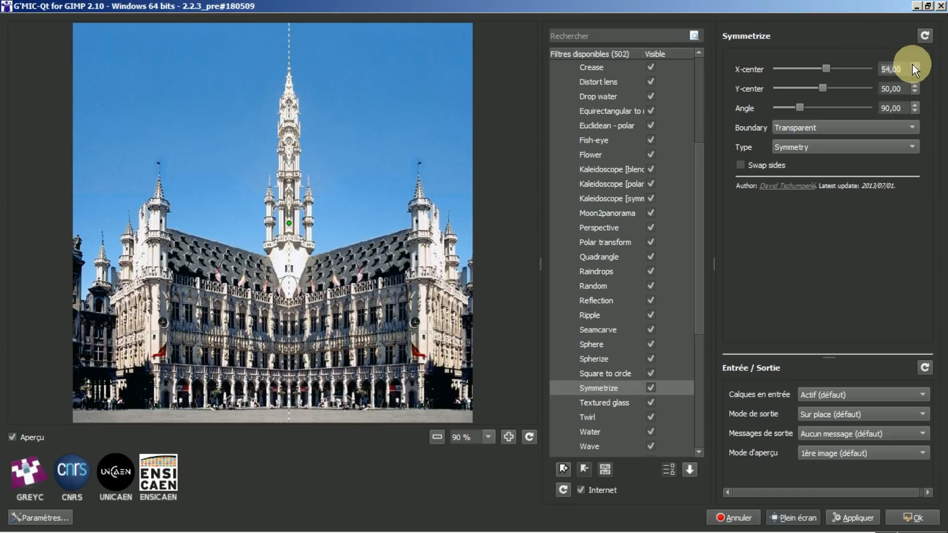
click(740, 165)
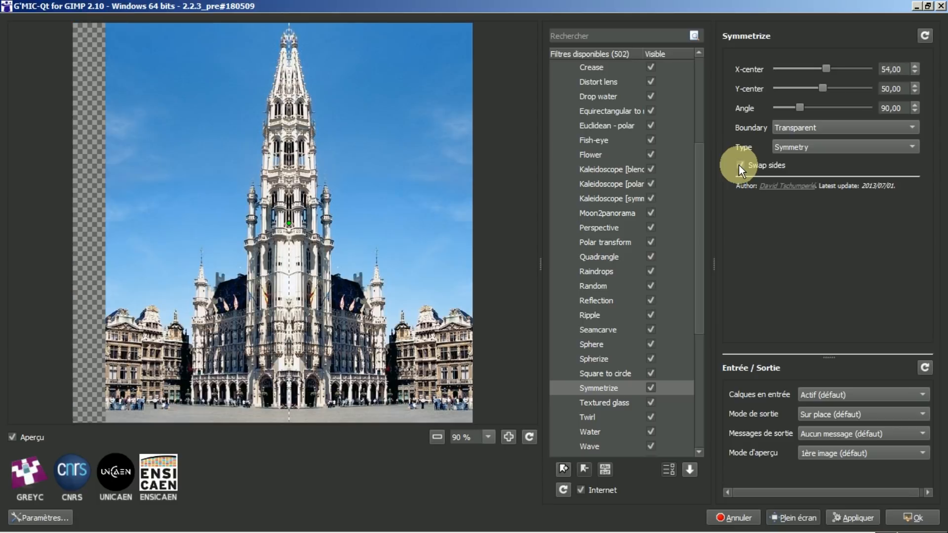
click(740, 165)
click(740, 165)
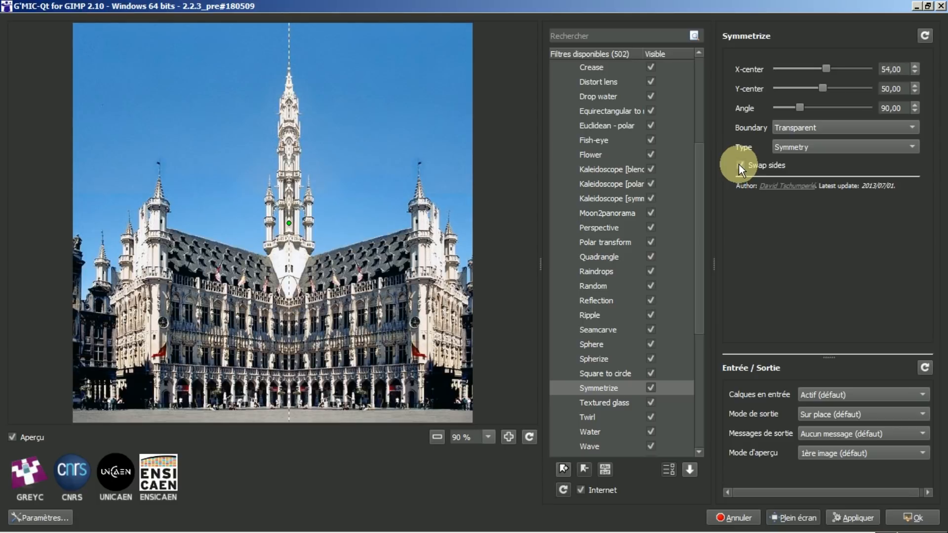
click(740, 165)
Step: Step X-center back to 50, up to 52, then down to 48, with Swap sides left off
click(915, 71)
click(915, 70)
click(915, 71)
click(914, 70)
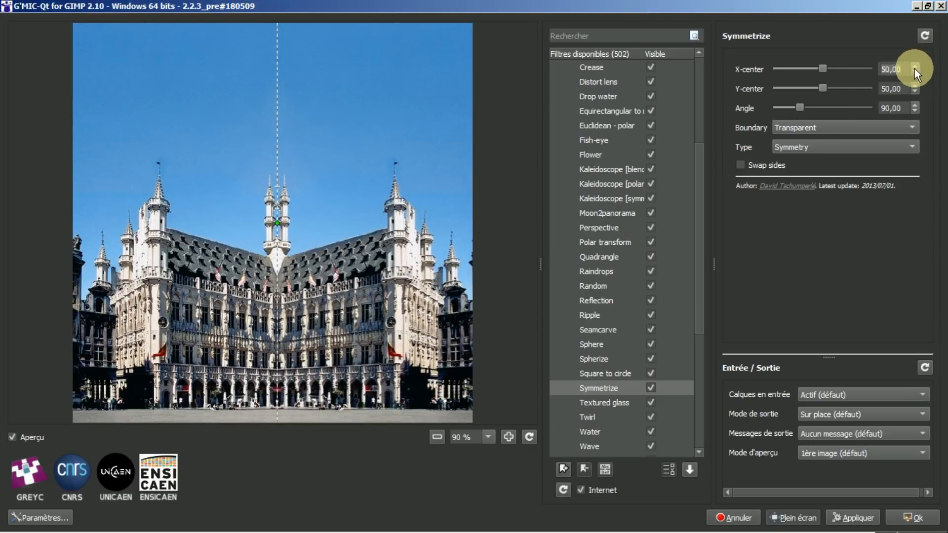
click(914, 69)
click(914, 70)
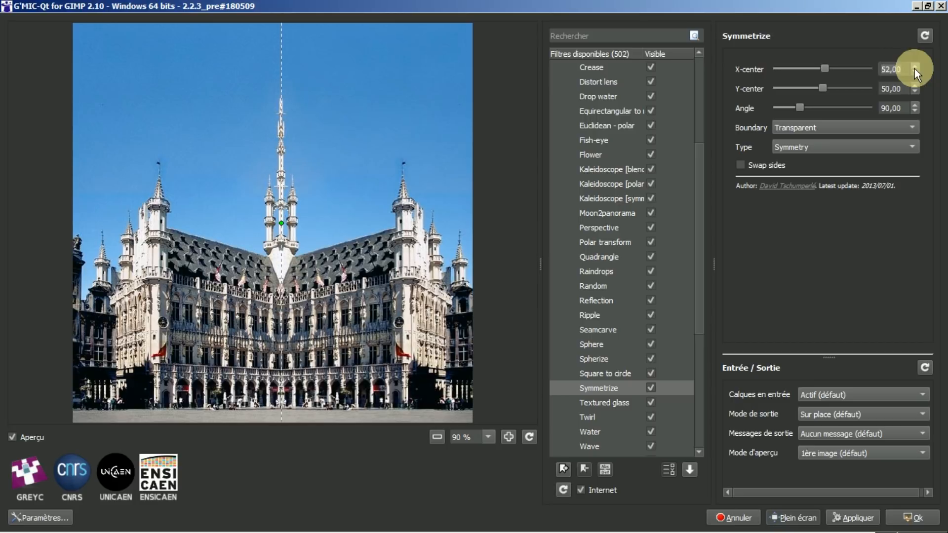
click(915, 73)
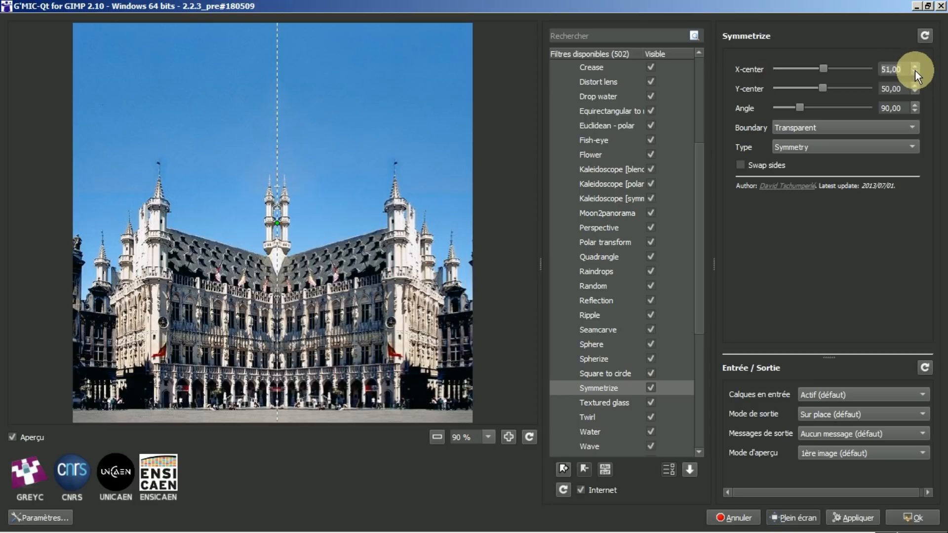
click(914, 72)
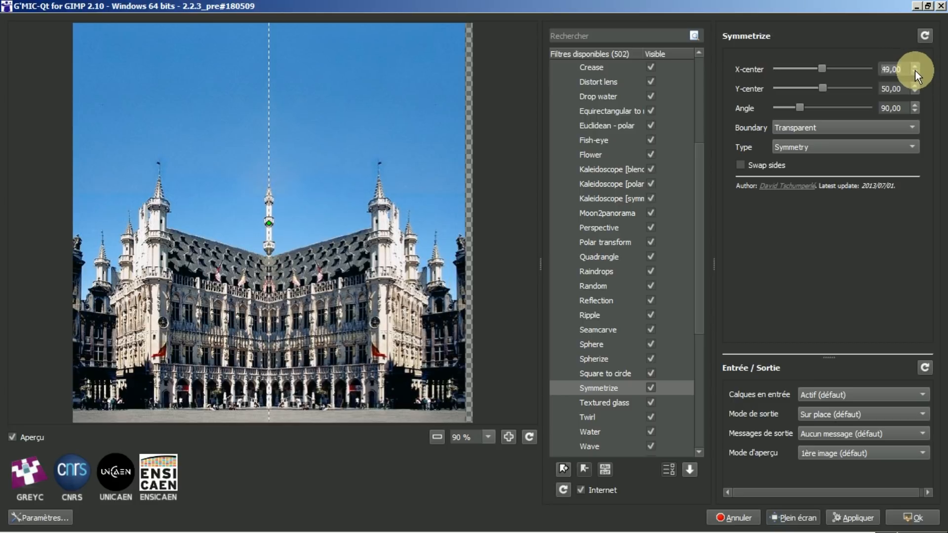
click(915, 72)
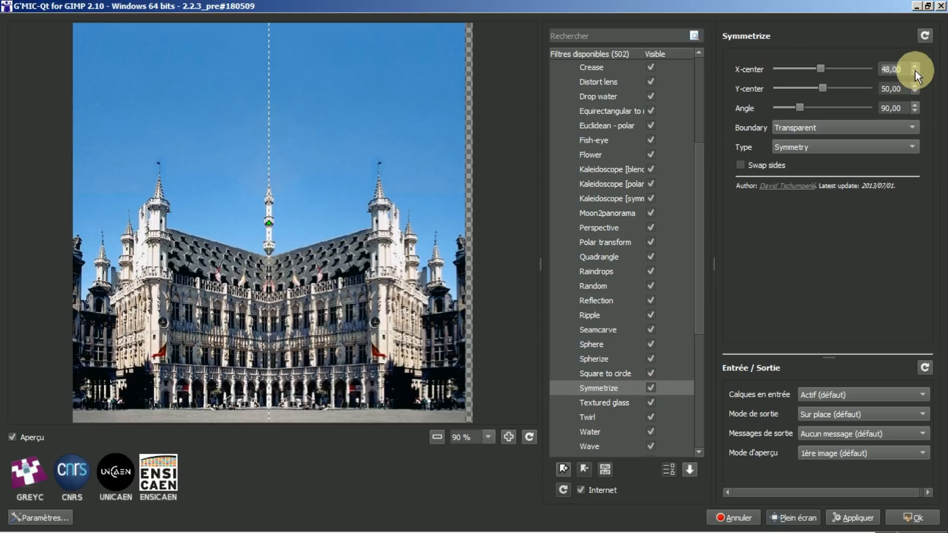
click(740, 165)
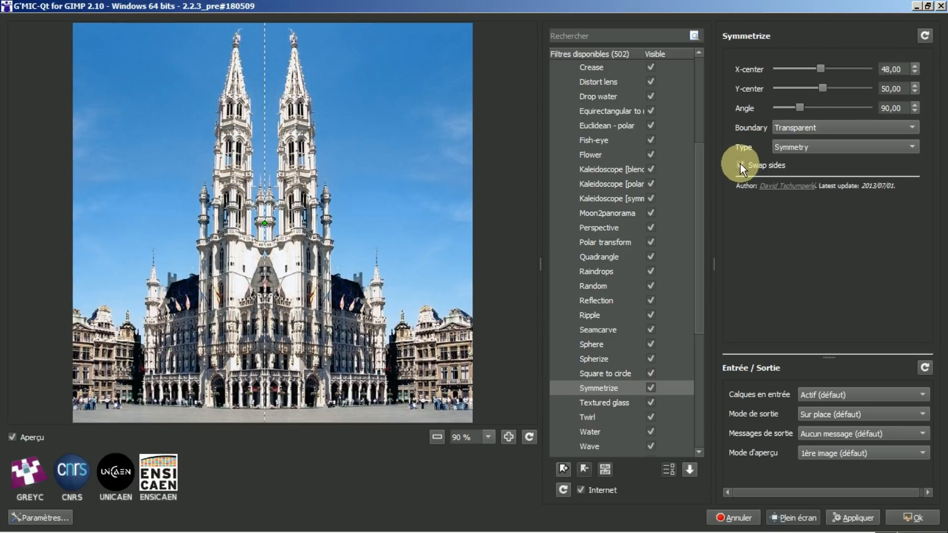
click(740, 165)
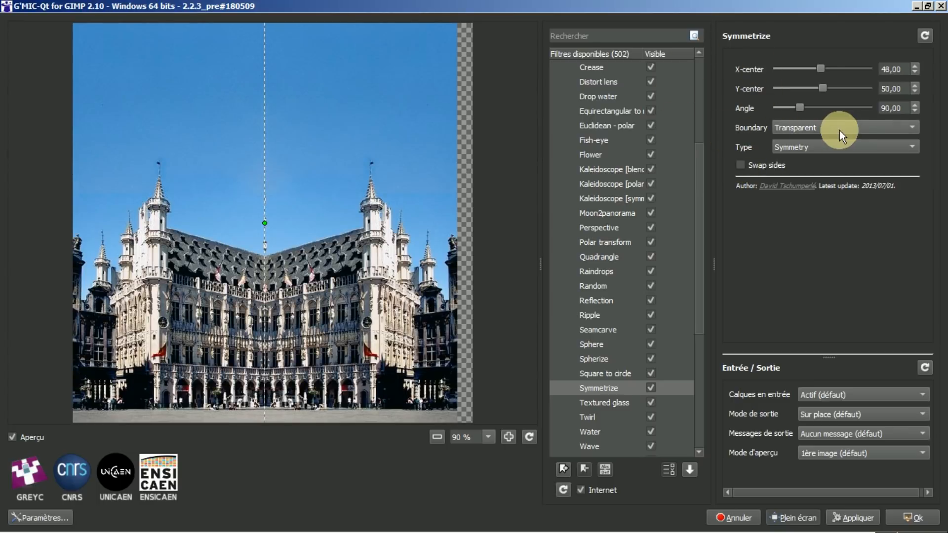
Step: Compare the Mirror and Transparent Boundary options, settling on Mirror to fill the right edge
click(913, 129)
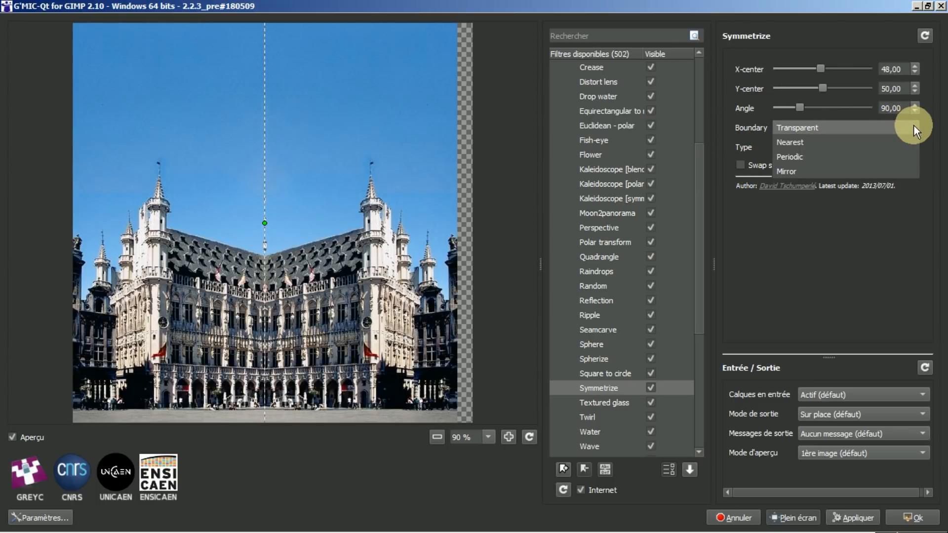
click(792, 173)
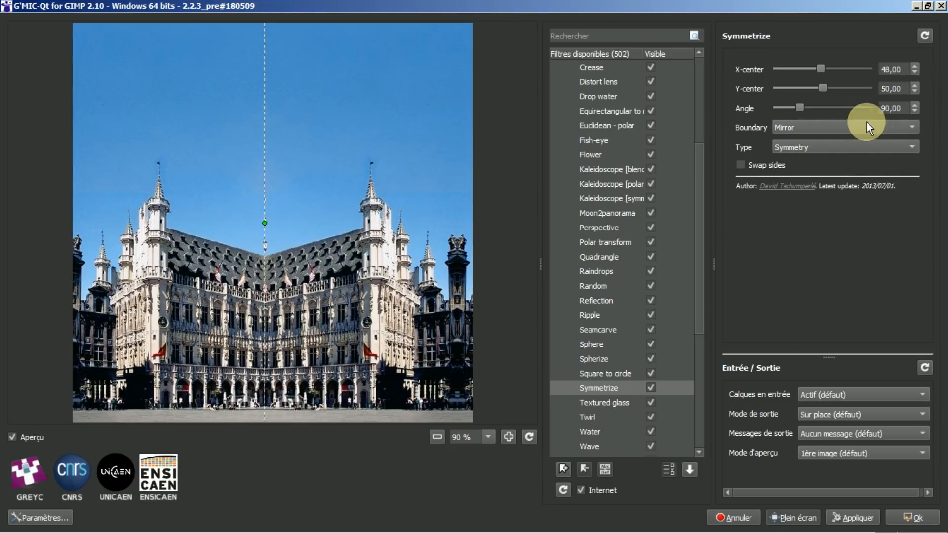
click(914, 128)
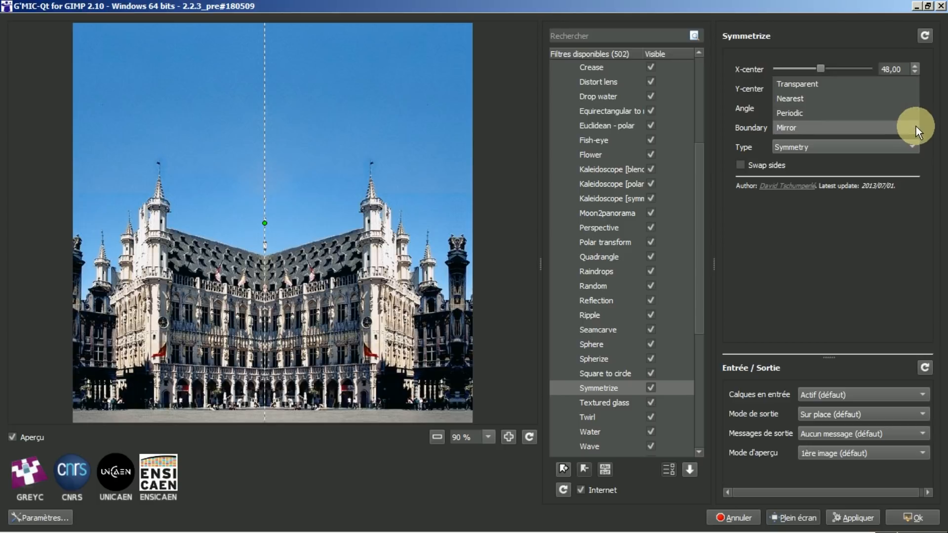
click(829, 81)
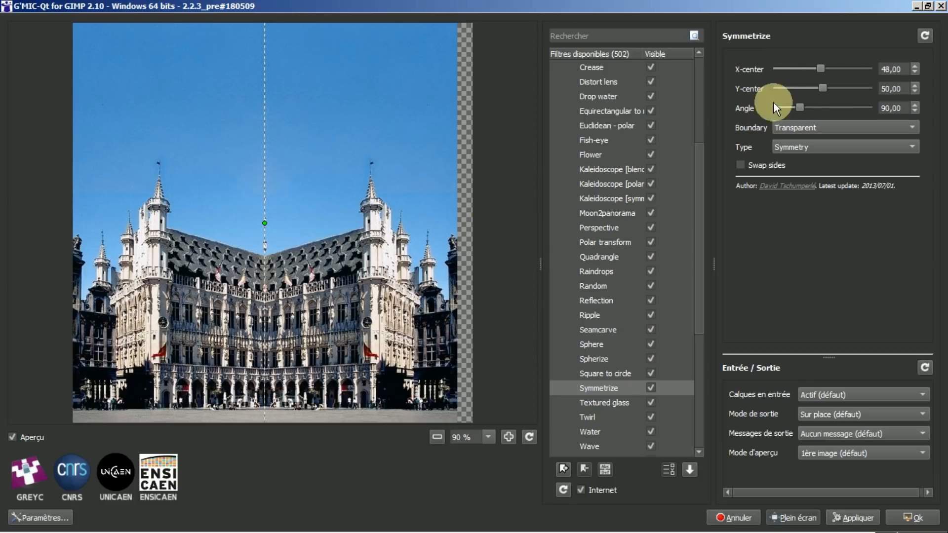
click(912, 125)
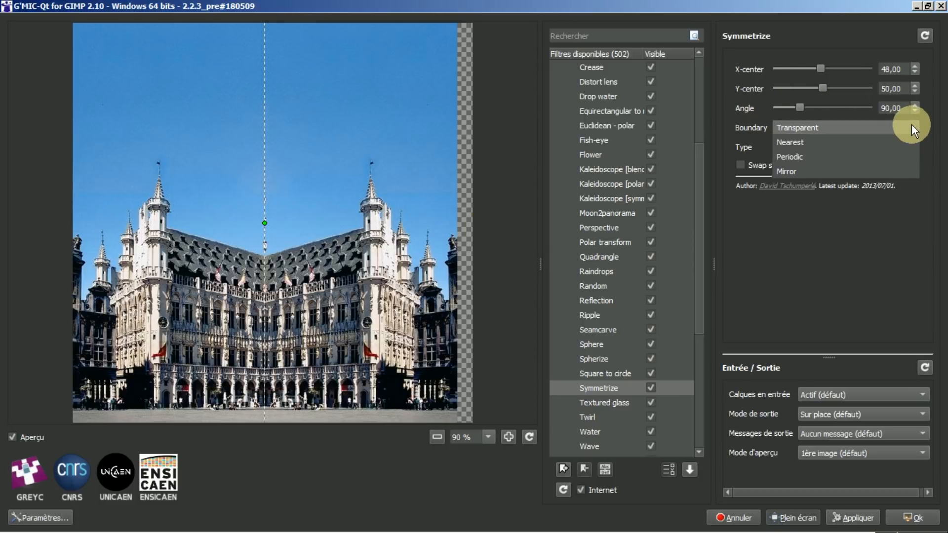
click(784, 172)
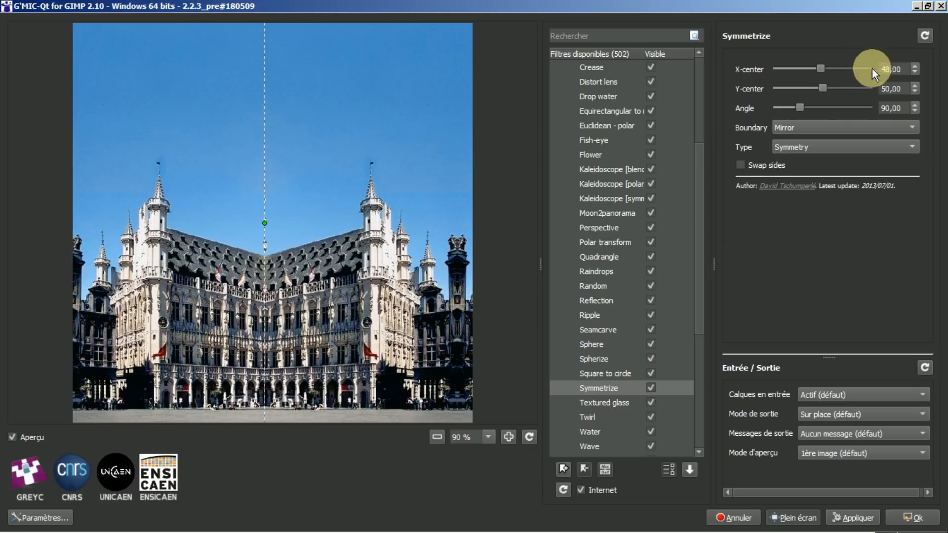
Step: Lower the Symmetrize X-center step by step down to 22
click(914, 72)
click(914, 73)
click(914, 73)
click(915, 72)
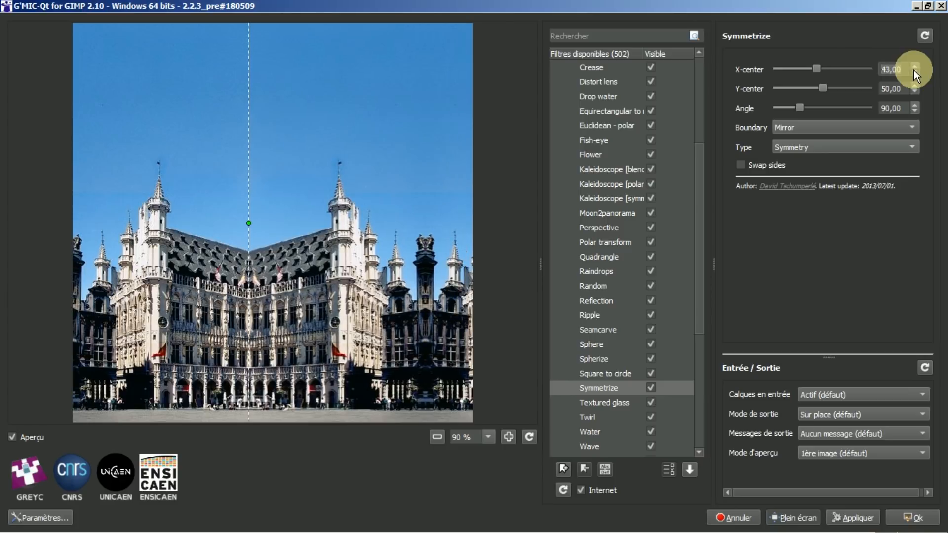
click(915, 72)
click(915, 72)
click(915, 73)
click(914, 73)
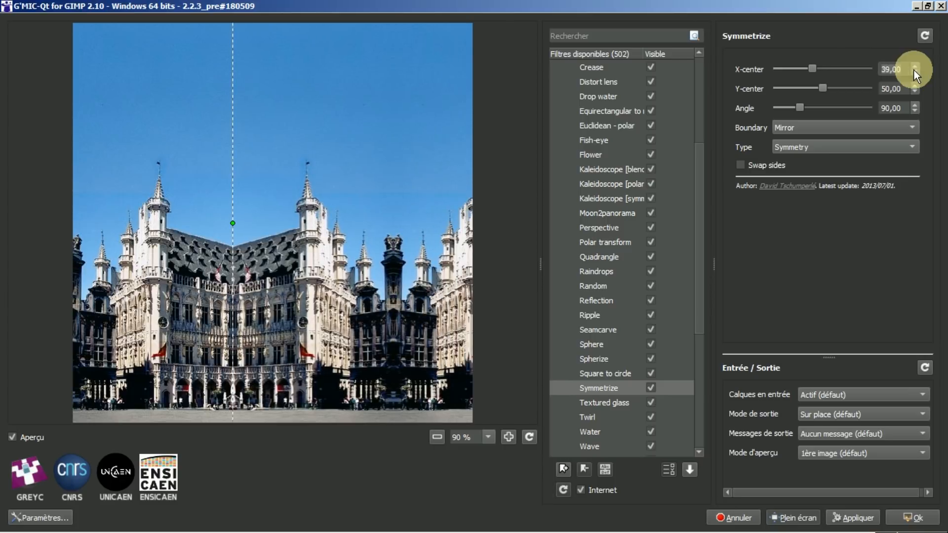
click(914, 72)
click(914, 72)
click(914, 72)
click(914, 73)
click(914, 72)
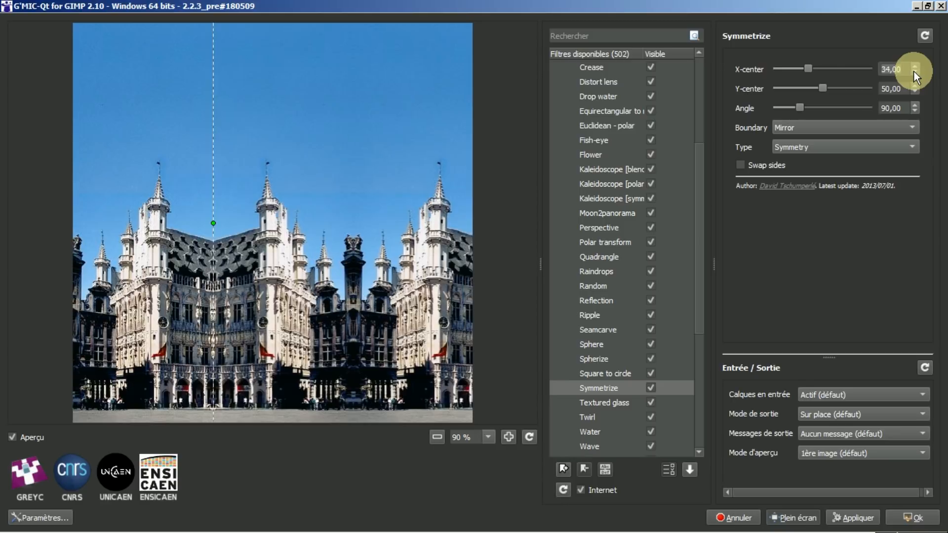
click(914, 72)
click(915, 72)
click(915, 72)
click(914, 72)
click(914, 72)
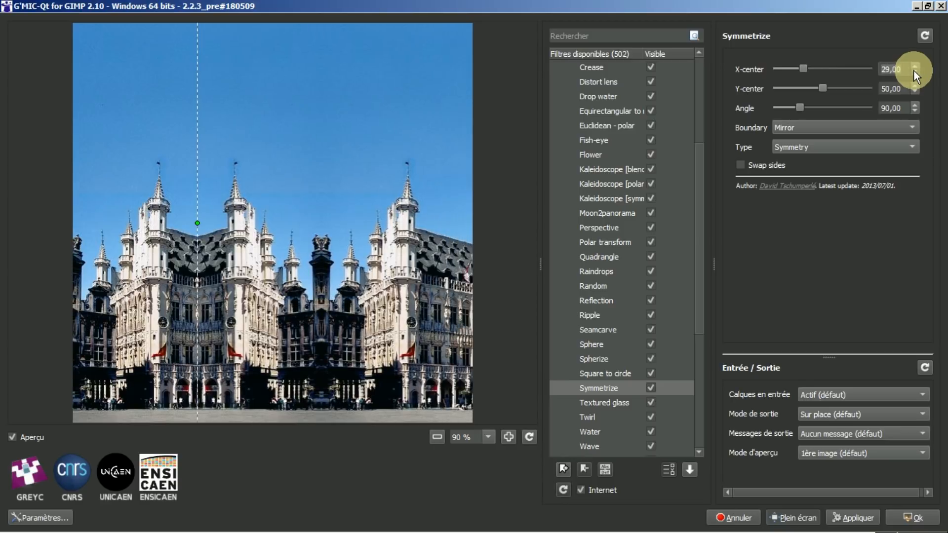
click(914, 73)
click(914, 72)
click(915, 72)
click(915, 72)
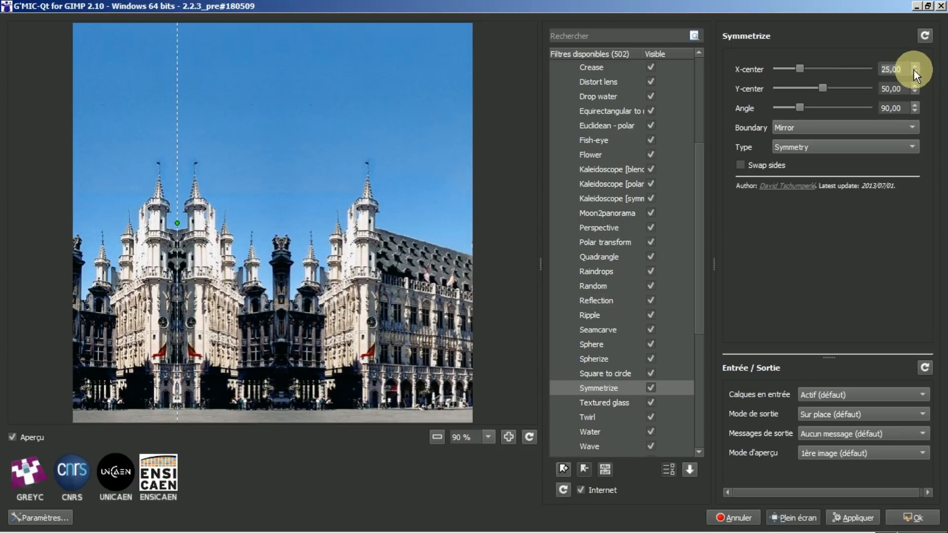
click(914, 72)
click(914, 72)
click(914, 73)
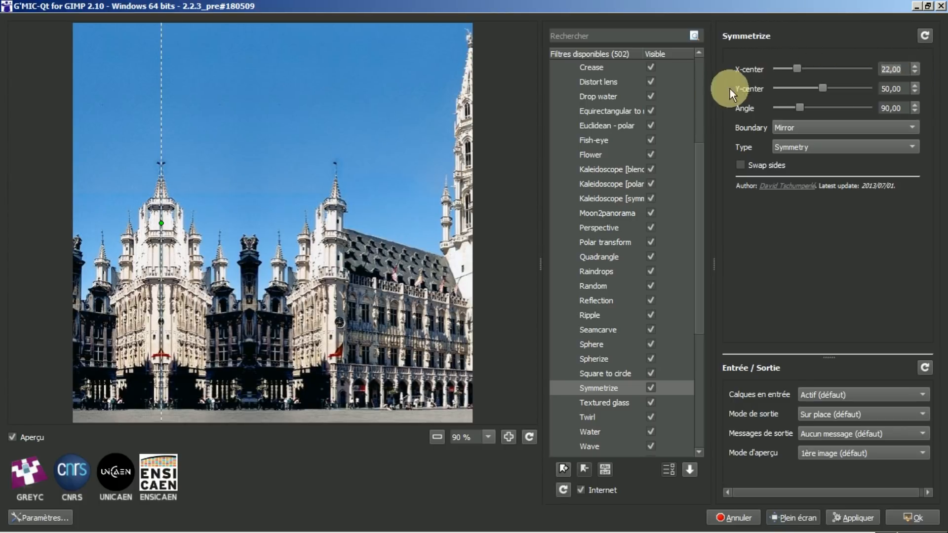
Step: Turn on Swap sides to mirror the tower half, then compare the preview with the original
click(738, 165)
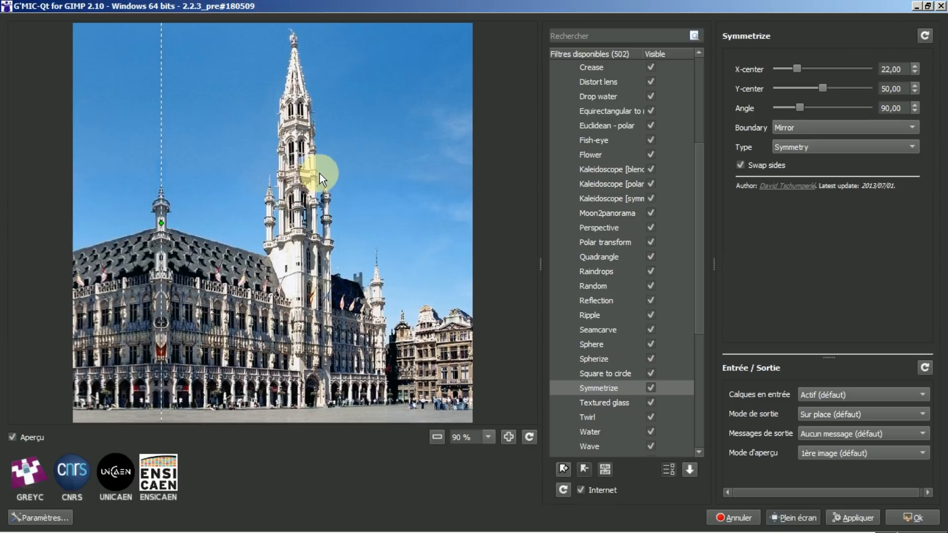
click(336, 167)
click(336, 167)
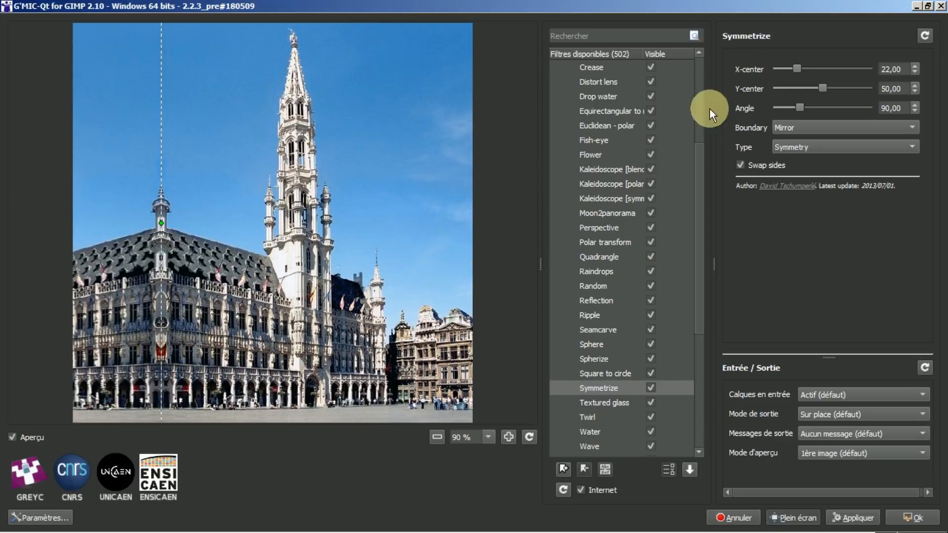
Step: Apply Symmetrize, reopen the original Brussels photo, and flip between the two image tabs
click(897, 511)
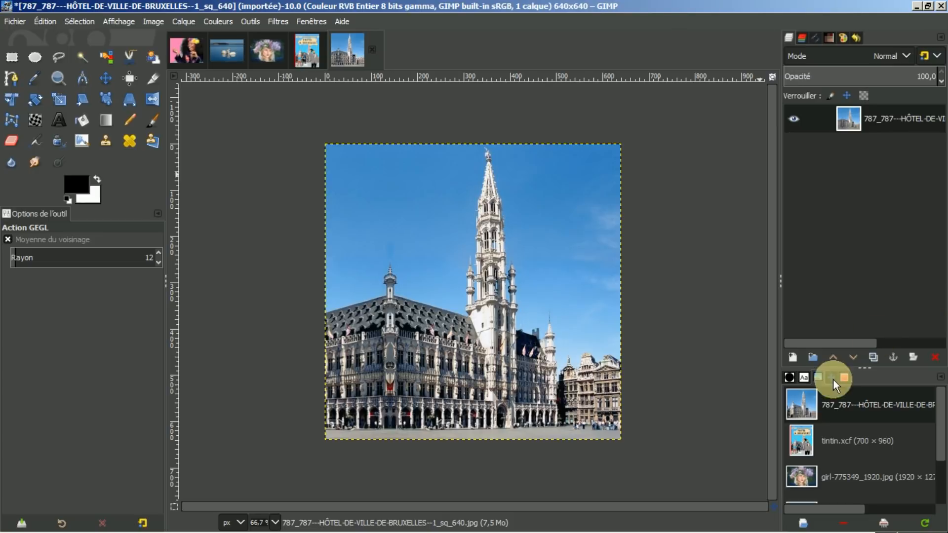
double_click(812, 406)
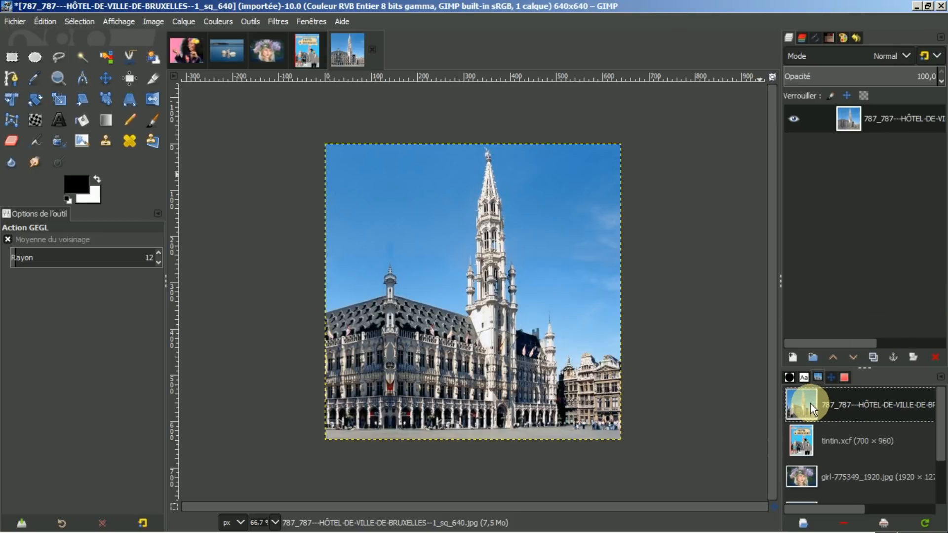
click(349, 48)
click(401, 51)
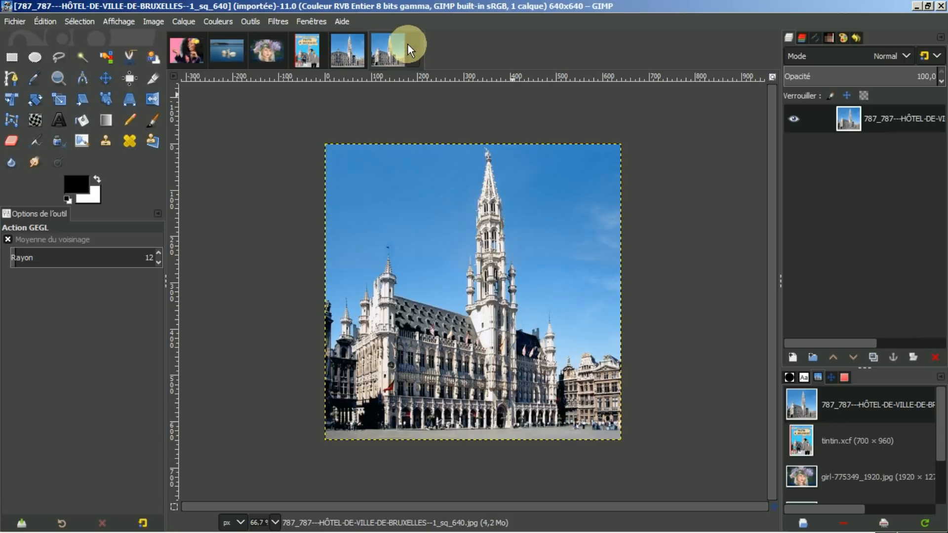
click(356, 47)
click(395, 53)
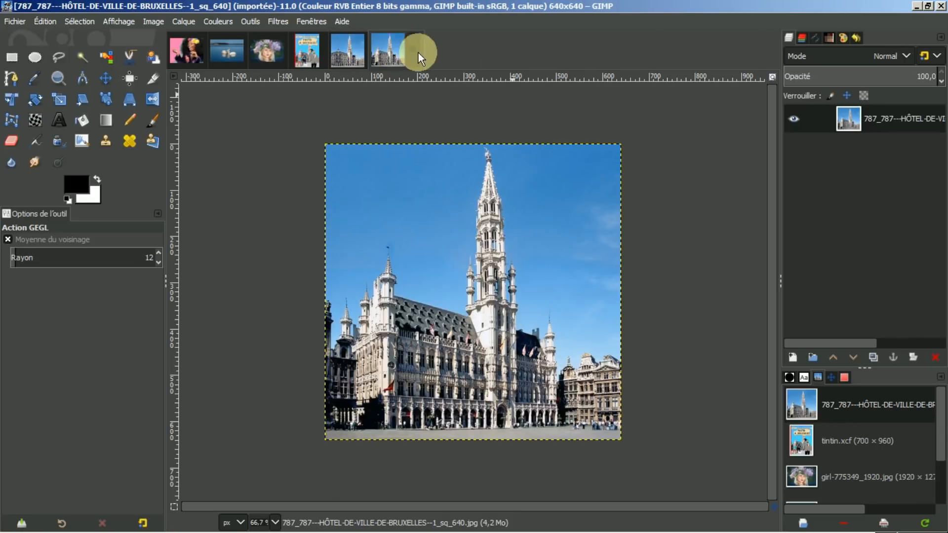
scroll(933, 434, down, 2)
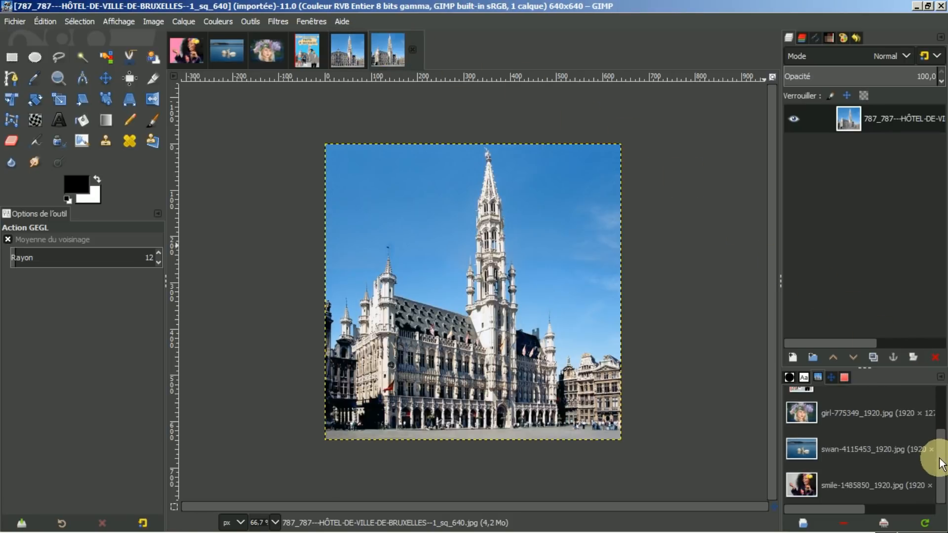
scroll(934, 451, up, 2)
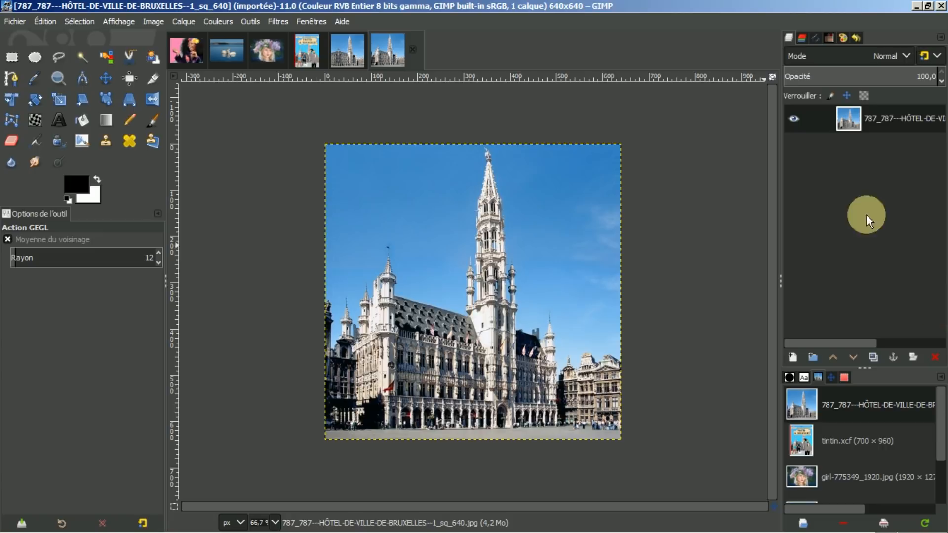
Step: Create a new blank white 640×640 image and pick the Ellipse Select tool
click(13, 21)
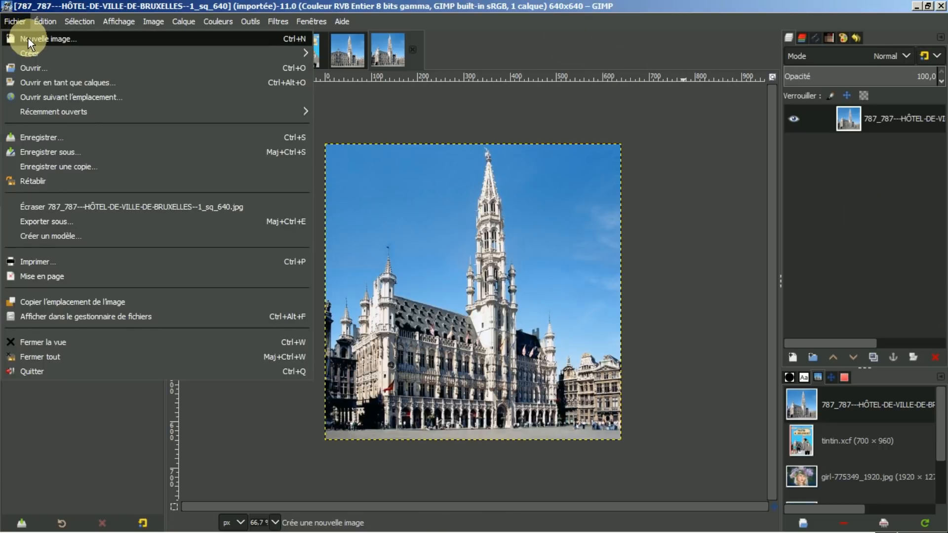
click(28, 39)
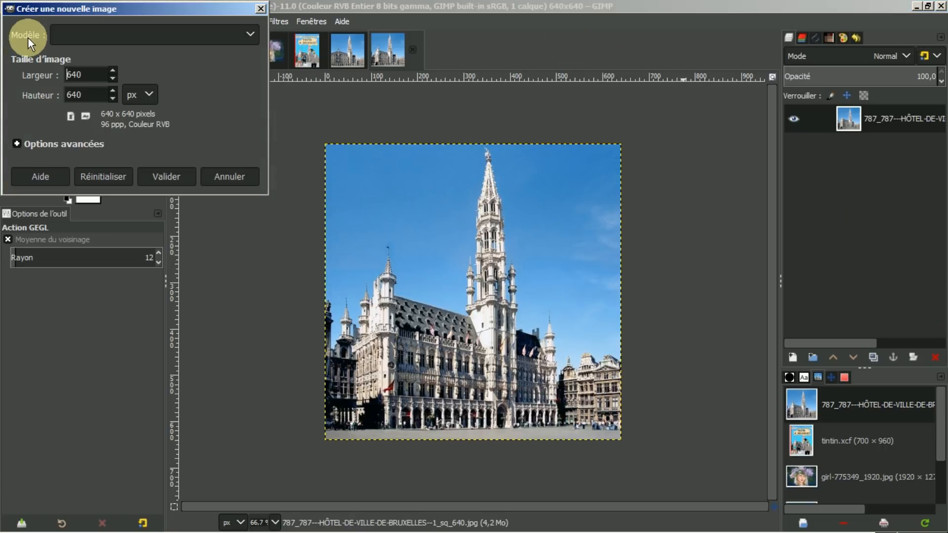
click(171, 174)
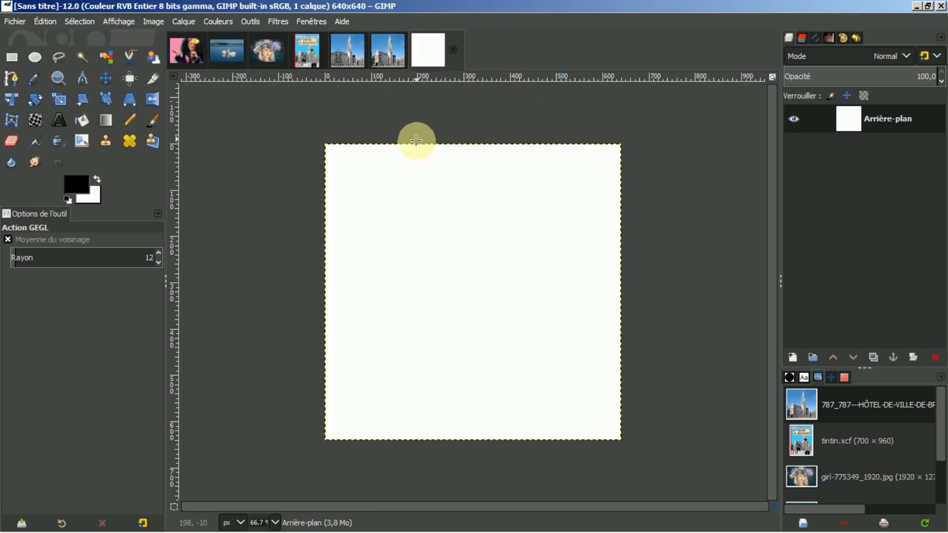
click(35, 58)
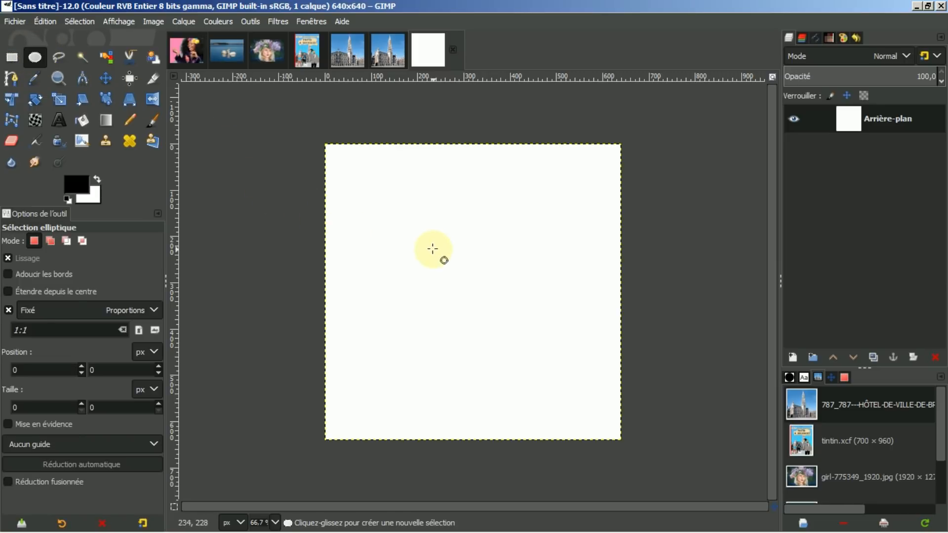
Step: Draw a 138×138 circular selection near the canvas centre and set the foreground to red
drag(439, 250, 492, 318)
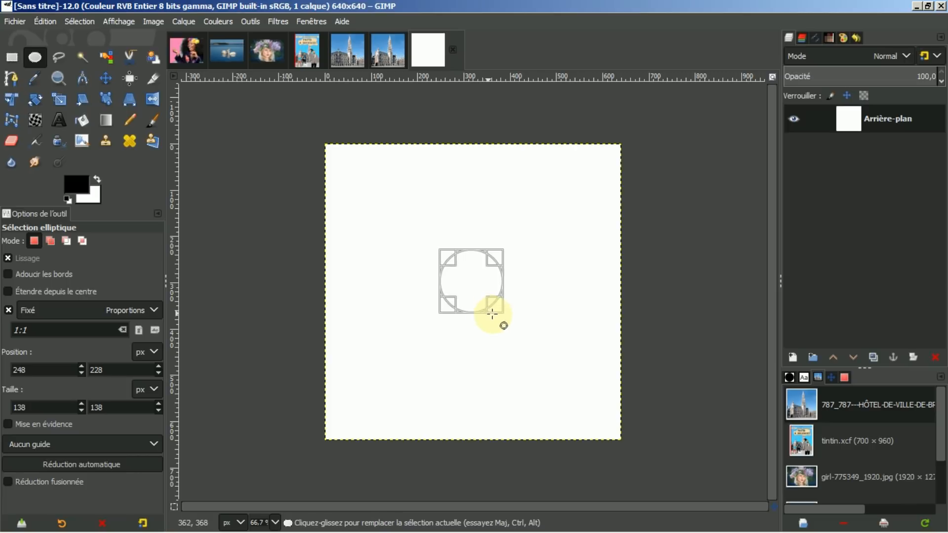
click(477, 276)
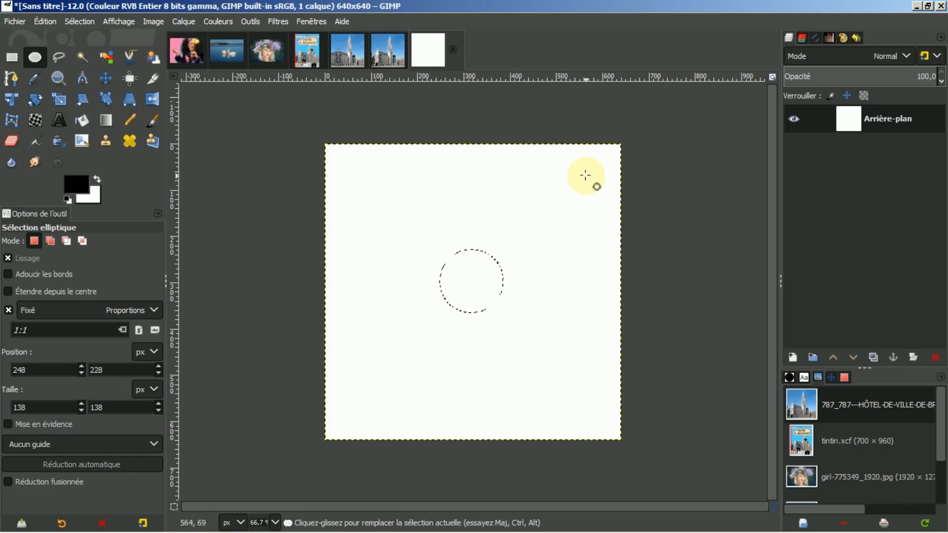
click(73, 187)
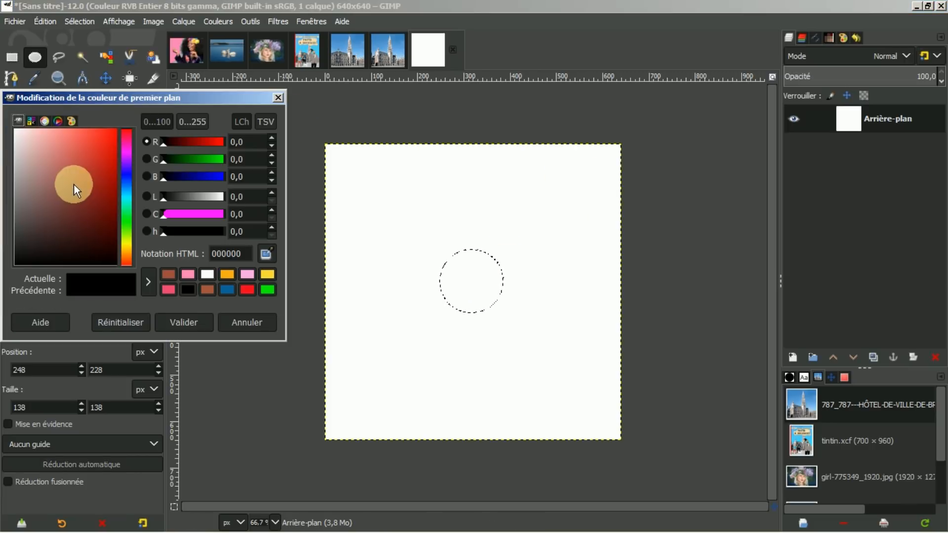
click(246, 288)
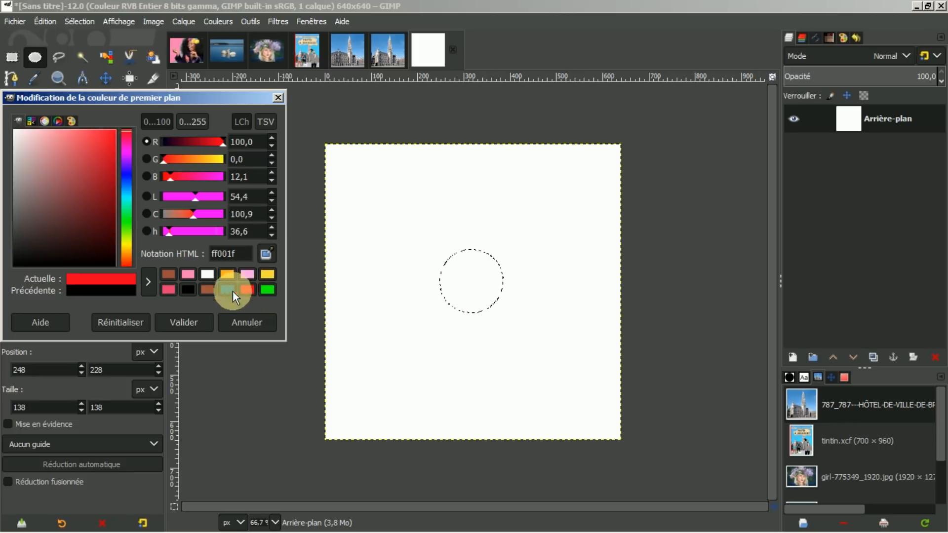
click(182, 324)
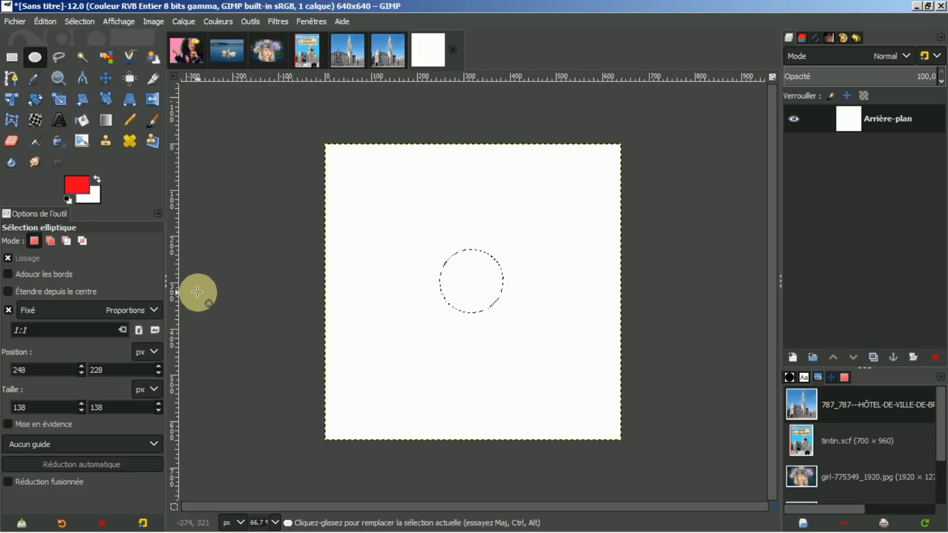
Step: Make the palette yellow the background colour while keeping red as foreground
key(x)
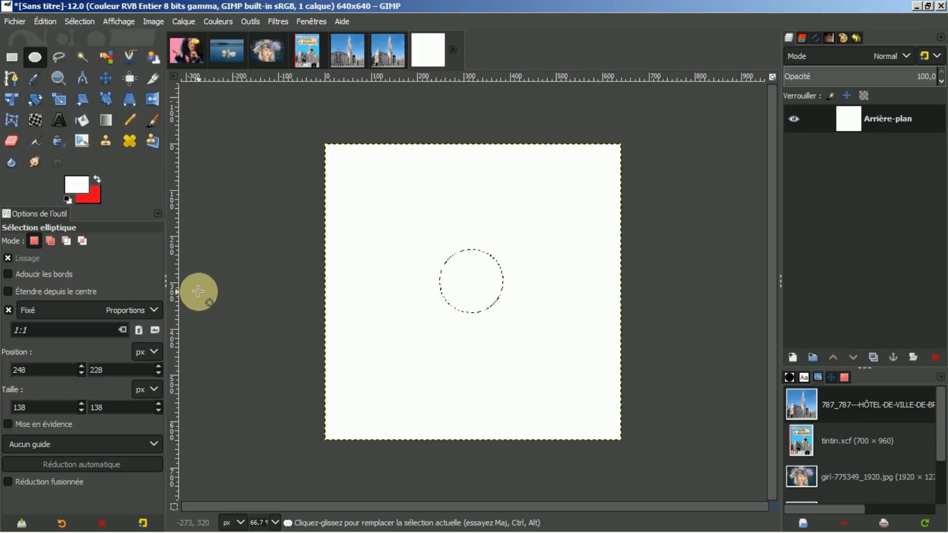
click(72, 186)
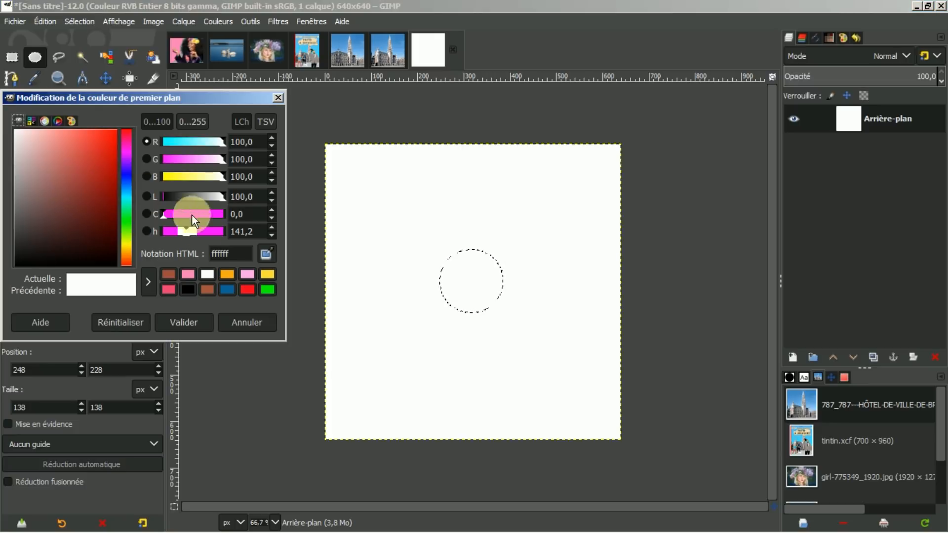
click(267, 274)
click(198, 321)
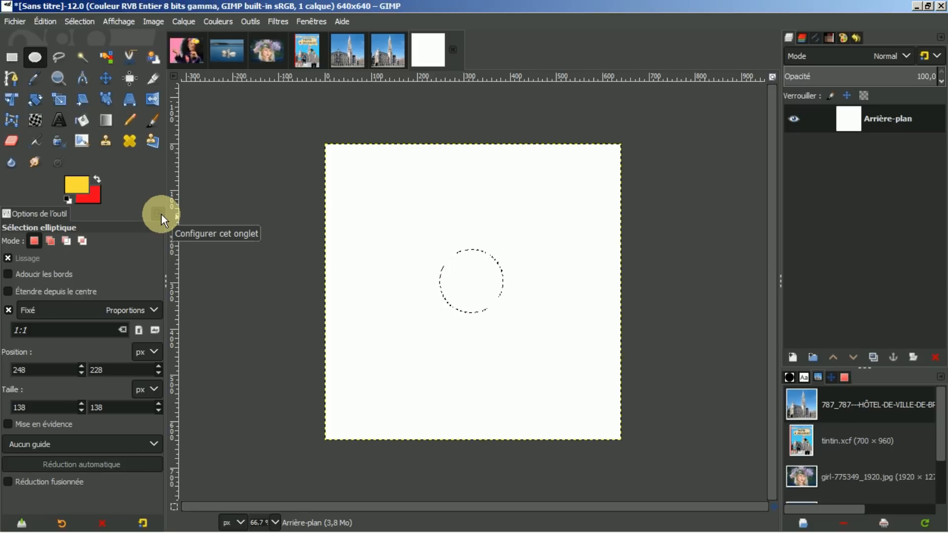
click(97, 178)
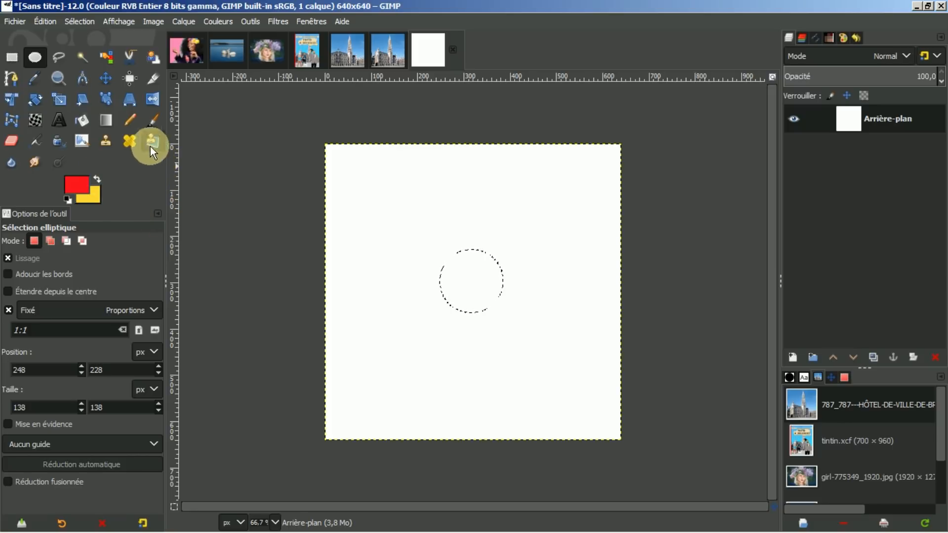
Step: Pick the Gradient tool and add a new transparent layer named Calque
click(104, 119)
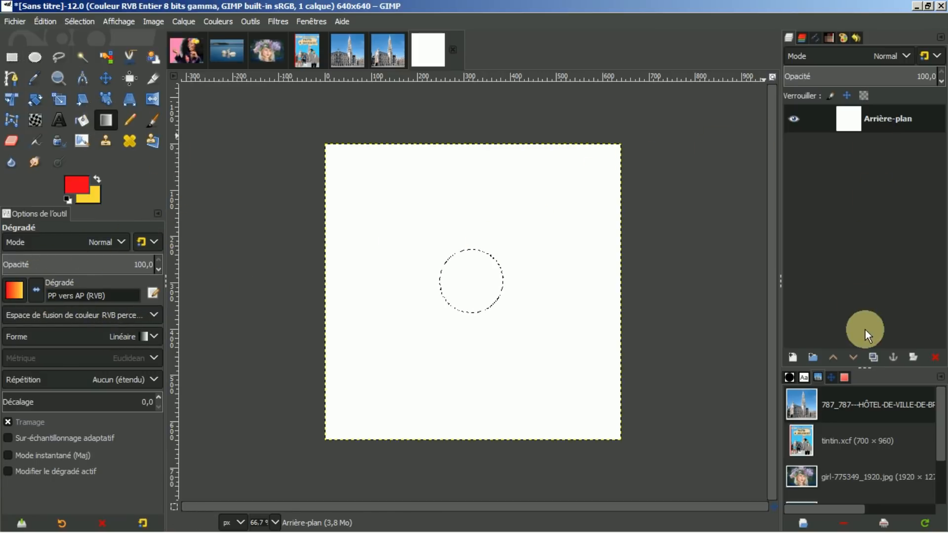
click(792, 356)
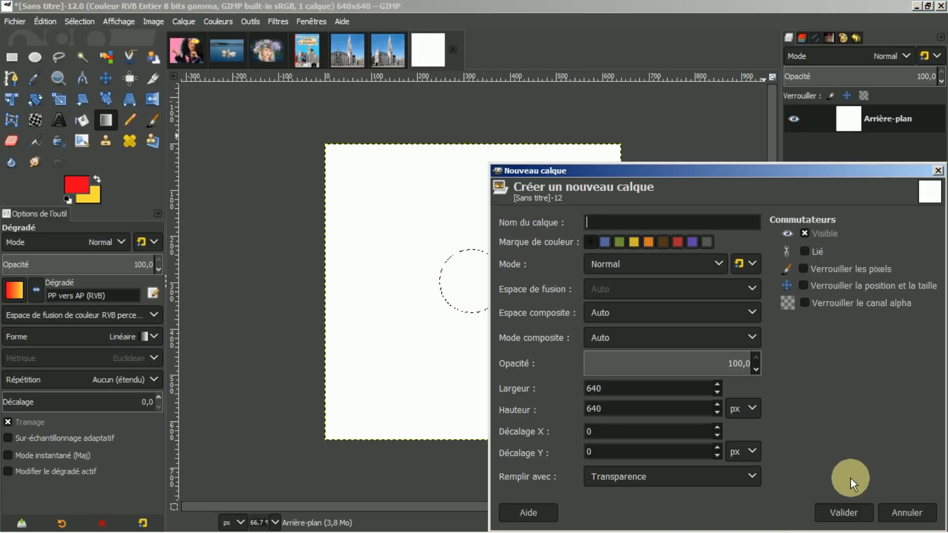
click(841, 513)
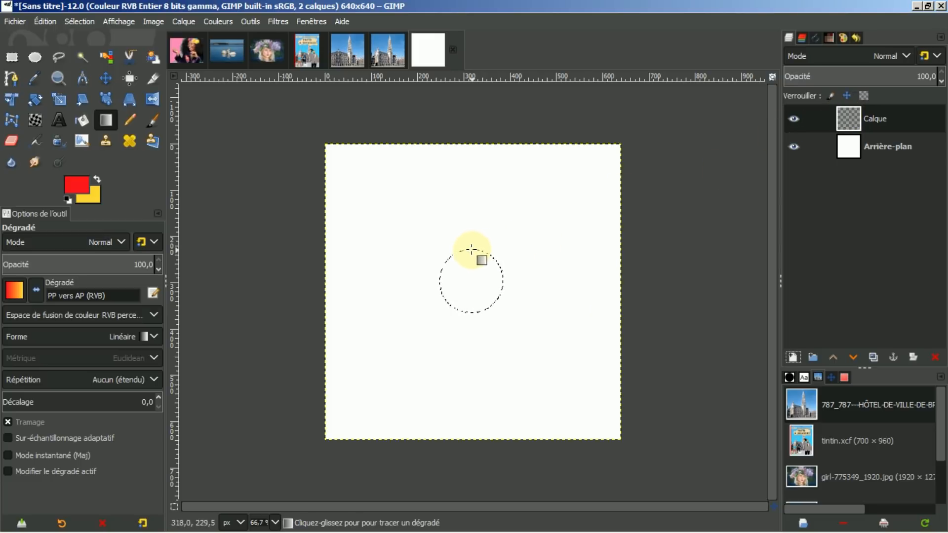
Step: Fill the circle with a red-to-yellow linear gradient dragged downward
drag(468, 249, 471, 312)
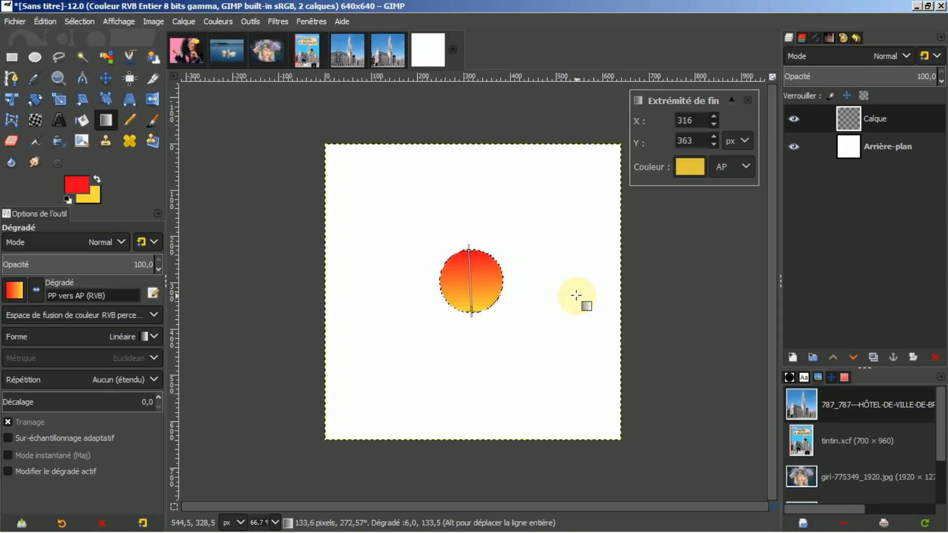
key(Return)
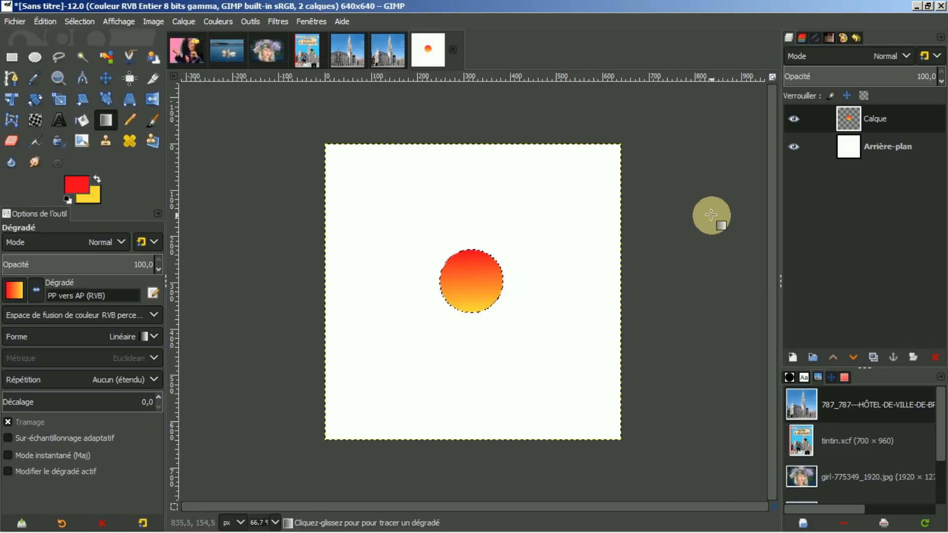
click(36, 21)
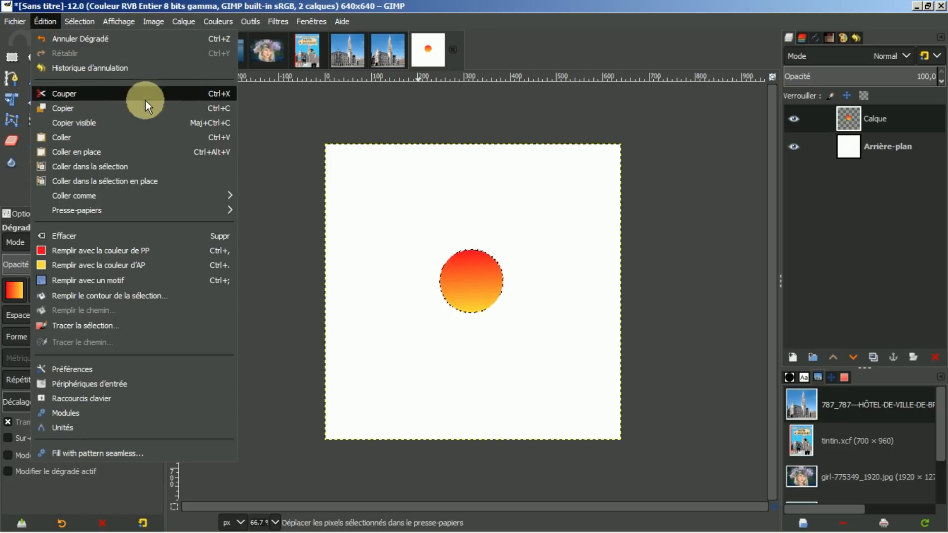
Step: Copy the gradient circle with Ctrl+C, select none, and show the Brushes list
click(387, 103)
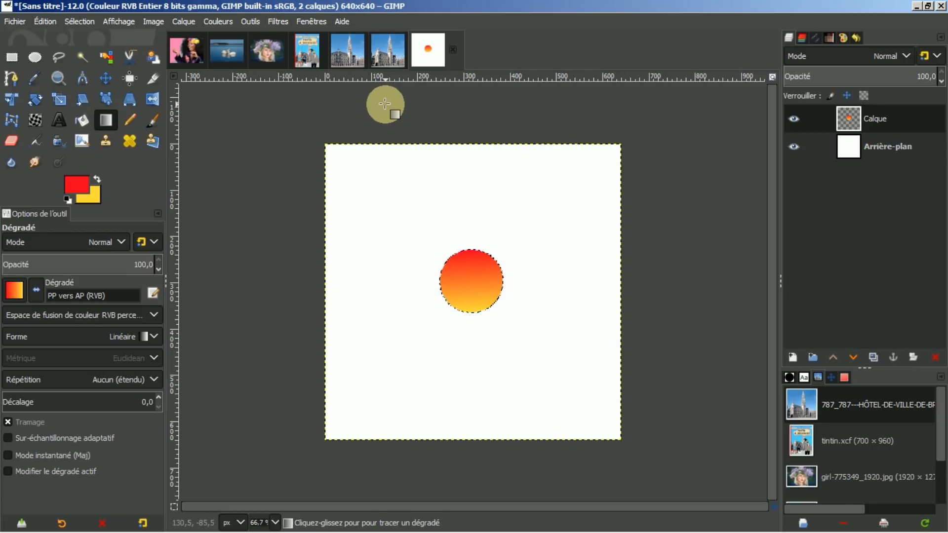
key(ctrl+c)
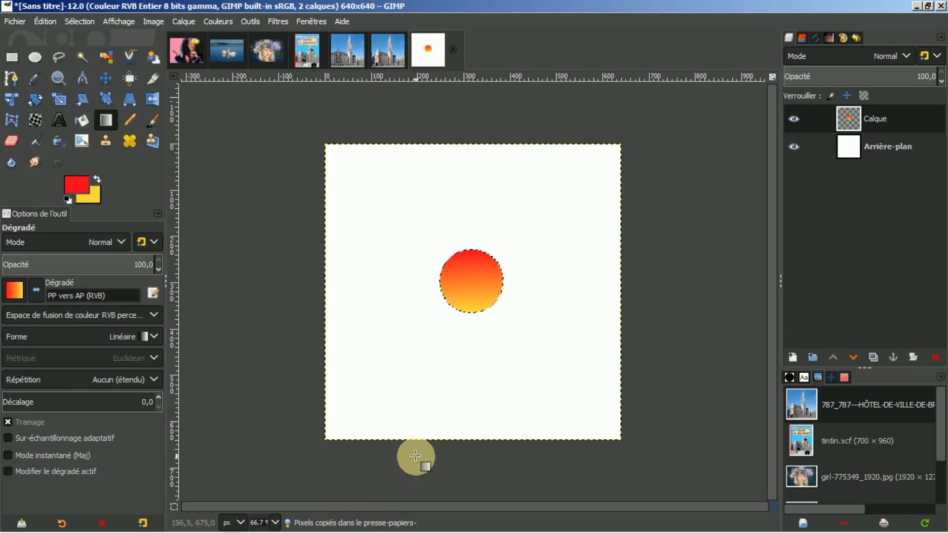
click(78, 19)
click(93, 54)
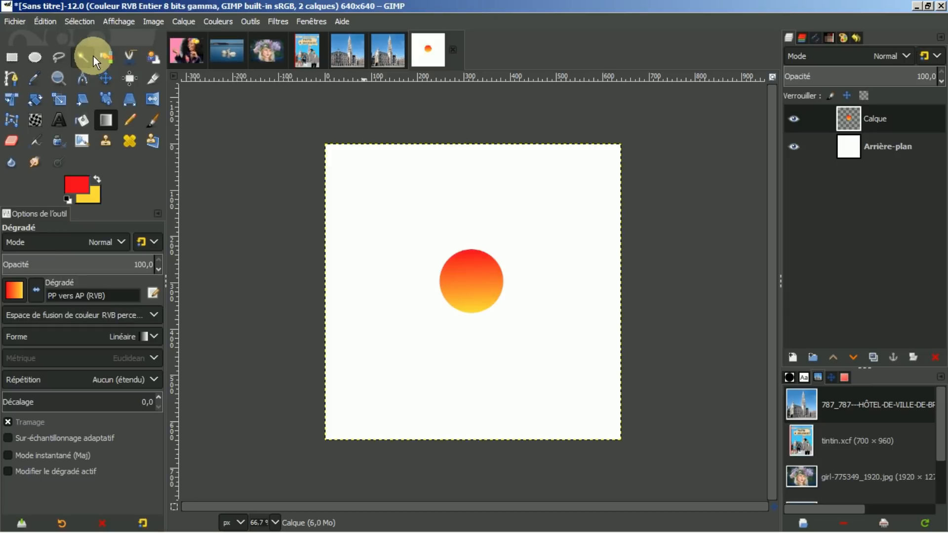
click(790, 378)
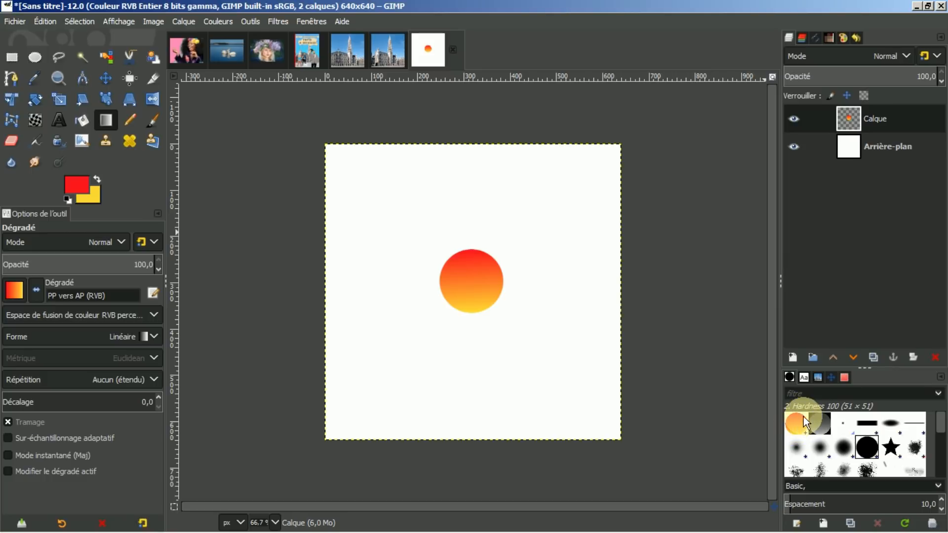
Step: Paint a curved stroke around the disc with the Paintbrush using the reduced-size Image du presse-papiers brush
click(155, 118)
click(14, 291)
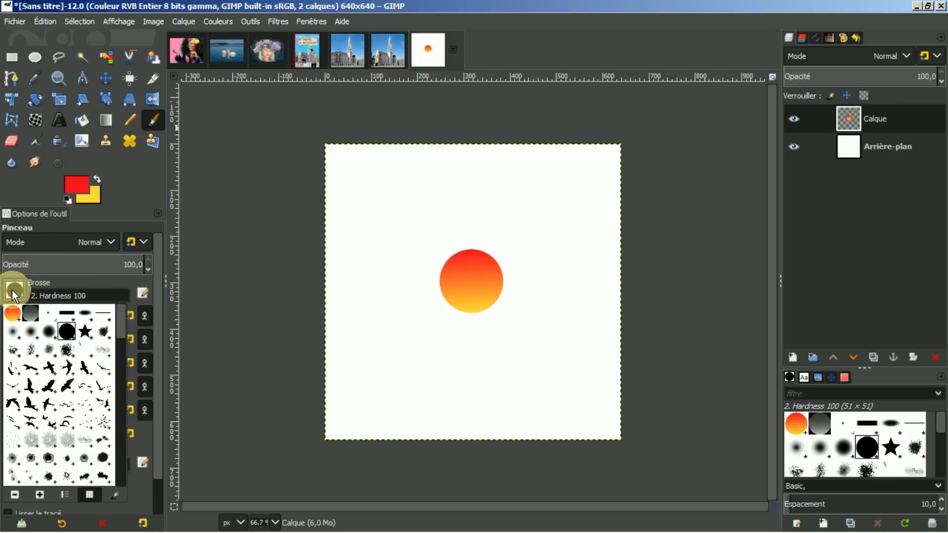
click(13, 314)
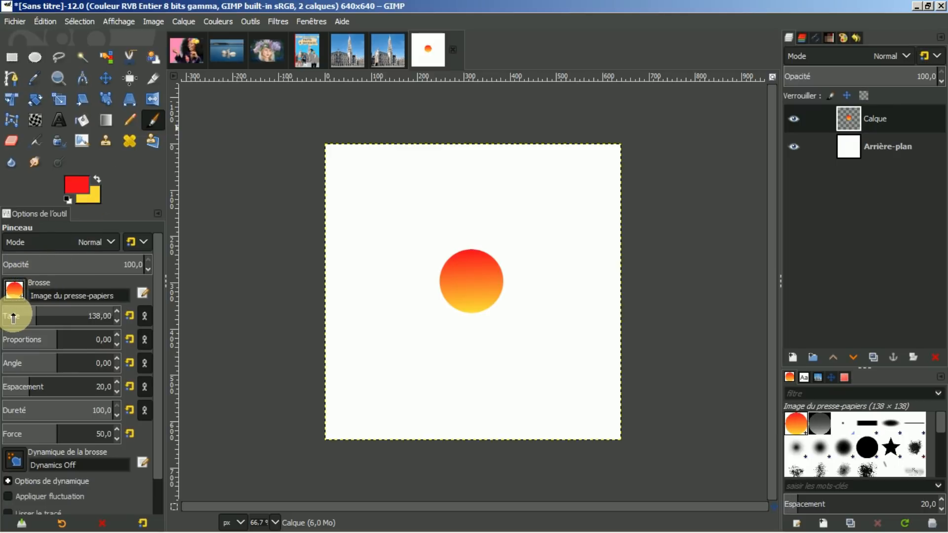
key(bracketleft)
key(bracketleft)
key(bracketleft)
key(bracketleft)
key(bracketleft)
key(bracketleft)
key(bracketleft)
key(bracketleft)
key(bracketleft)
key(bracketleft)
key(bracketleft)
key(bracketleft)
key(bracketleft)
key(bracketleft)
key(bracketleft)
key(bracketleft)
key(bracketleft)
key(bracketleft)
key(bracketleft)
key(bracketleft)
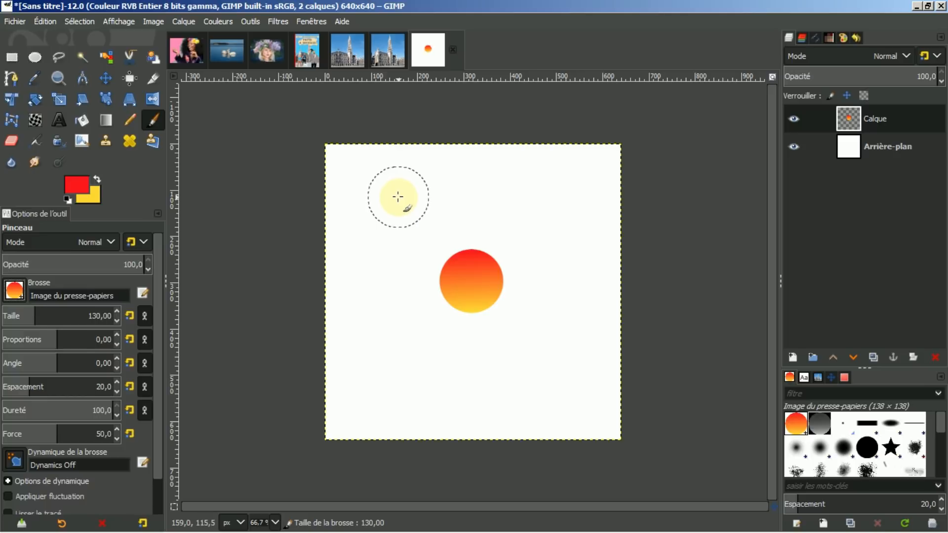
key(bracketleft)
key(bracketleft)
key(bracketleft)
key(bracketleft)
key(bracketleft)
key(bracketleft)
key(bracketleft)
key(bracketleft)
key(bracketleft)
key(bracketleft)
key(bracketleft)
key(bracketleft)
key(bracketleft)
key(bracketleft)
key(bracketleft)
key(bracketleft)
key(bracketleft)
key(bracketleft)
key(bracketleft)
key(bracketleft)
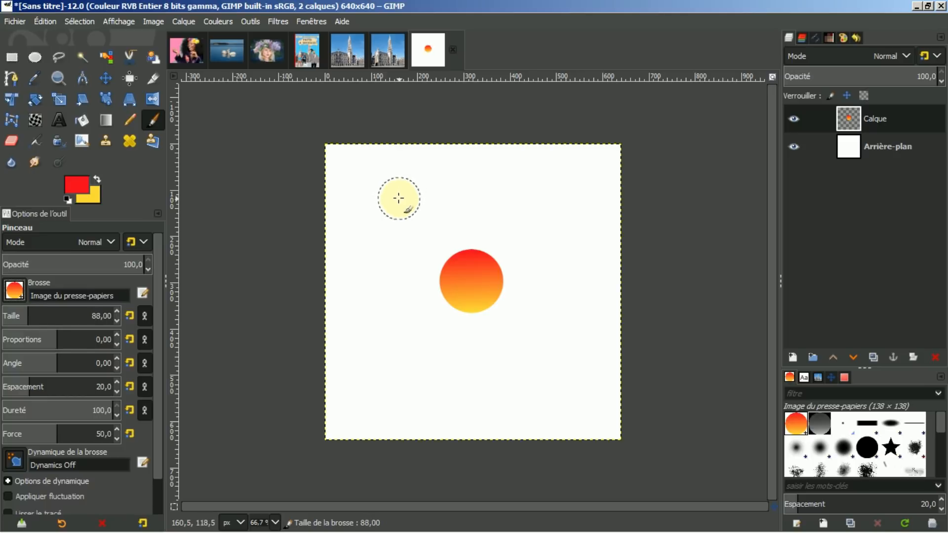
key(bracketleft)
key(bracketleft)
key(bracketleft)
key(bracketleft)
key(bracketleft)
key(bracketleft)
key(bracketleft)
key(bracketleft)
key(bracketleft)
key(bracketleft)
key(bracketleft)
key(bracketleft)
key(bracketleft)
key(bracketleft)
key(bracketleft)
key(bracketleft)
key(bracketleft)
key(bracketleft)
key(bracketleft)
key(bracketleft)
key(bracketleft)
key(bracketleft)
mouse_move(400, 183)
mouse_down()
mouse_move(367, 234)
mouse_move(395, 301)
mouse_move(435, 351)
mouse_move(470, 355)
mouse_move(516, 313)
mouse_move(546, 200)
mouse_move(484, 186)
mouse_up()
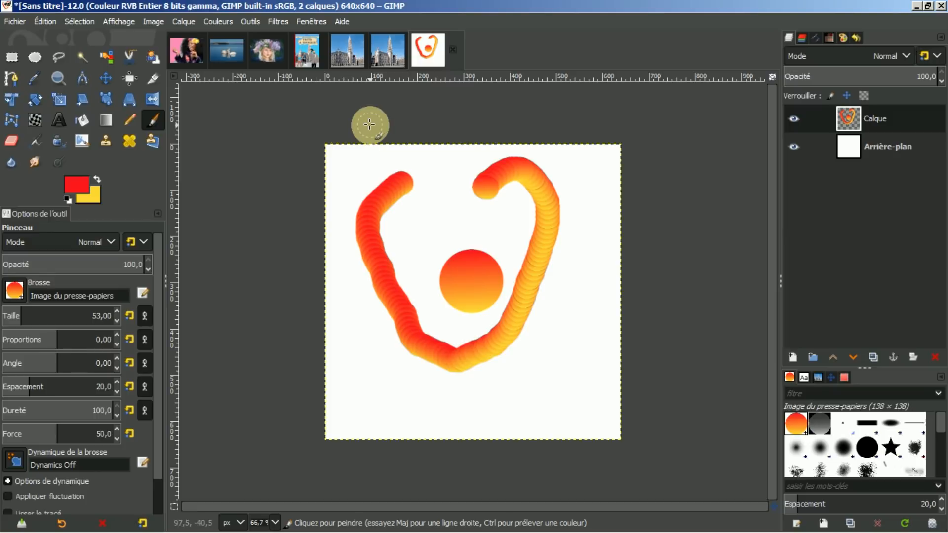
Step: Undo the painted stroke, the added layer and the gradient fill
key(ctrl+z)
key(ctrl+z)
key(z)
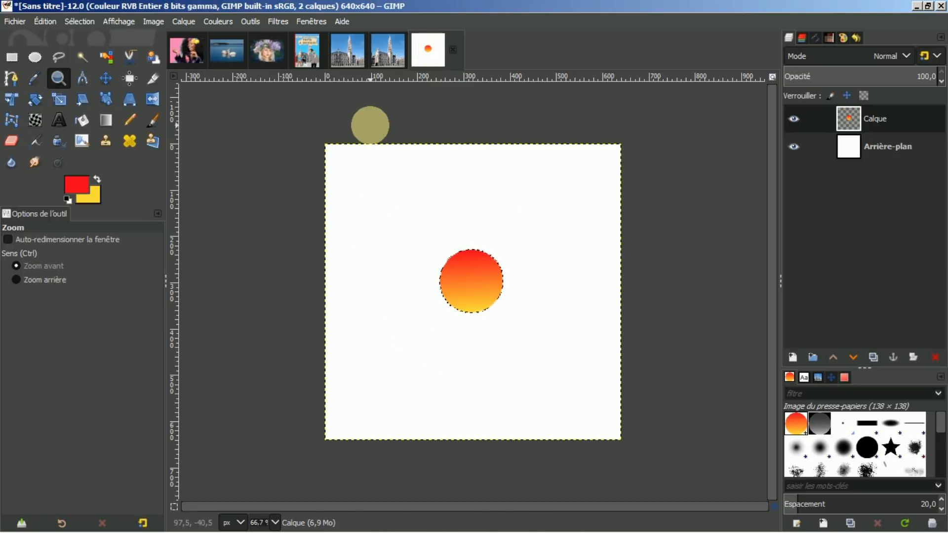
key(ctrl+z)
key(ctrl+z)
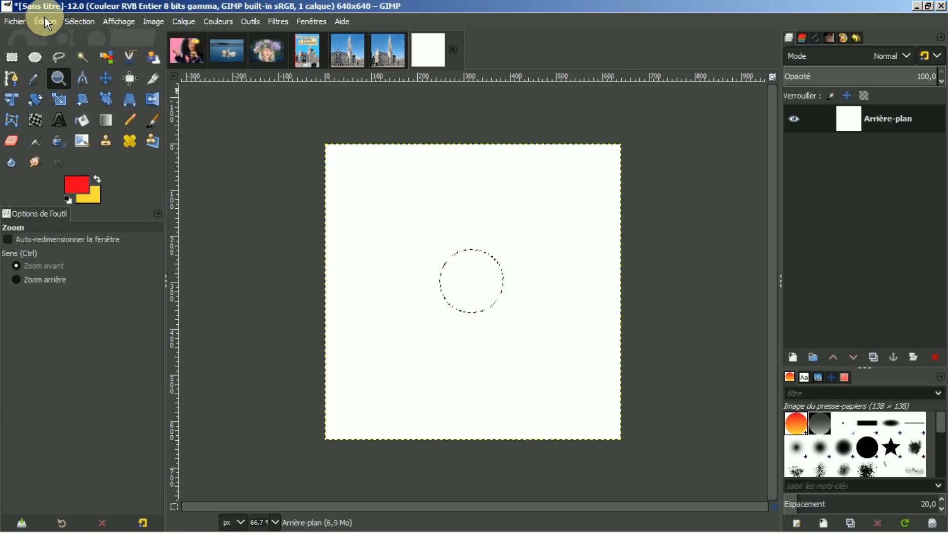
Step: Remove the selection with Sélection > Aucune and choose the 2. Star brush
click(79, 22)
click(87, 56)
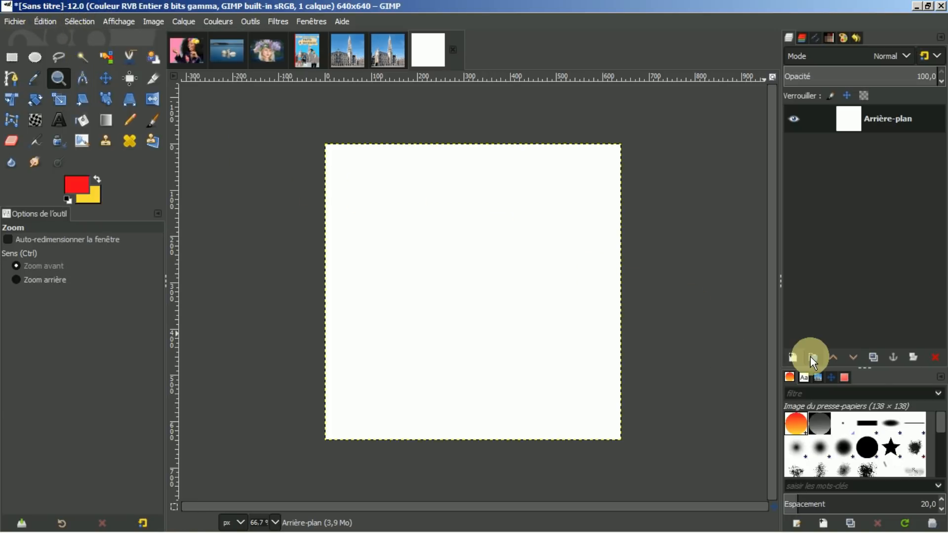
click(891, 449)
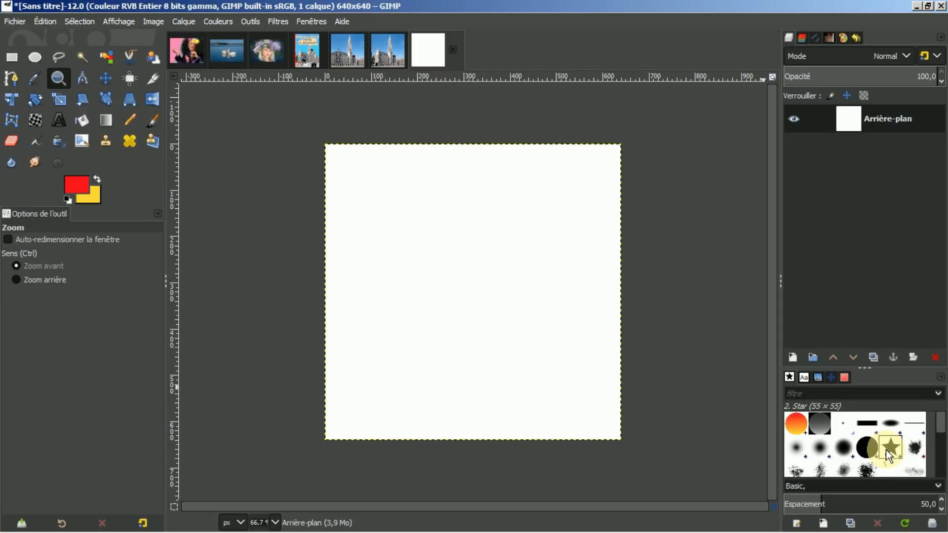
Step: Open the 2. Star brush in the Brush Editor, then close that editor panel
right_click(887, 449)
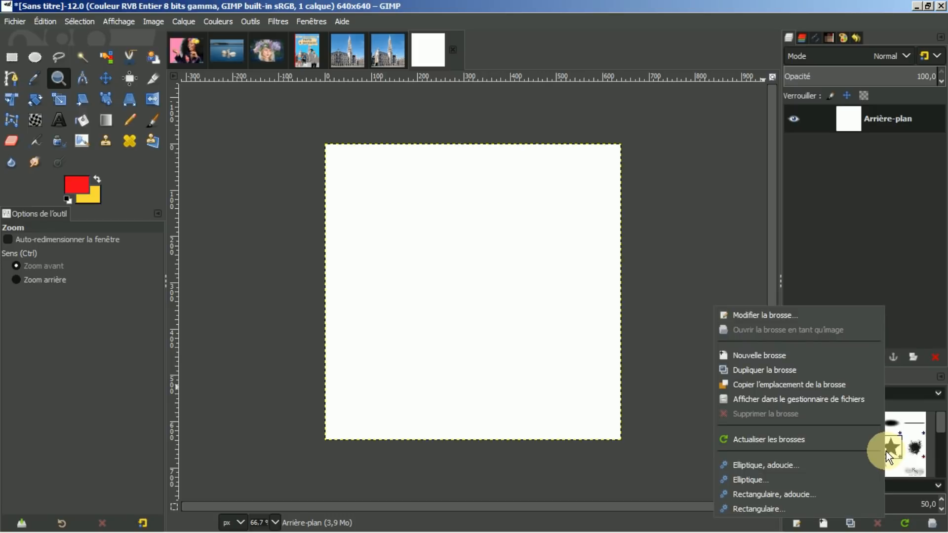
click(784, 314)
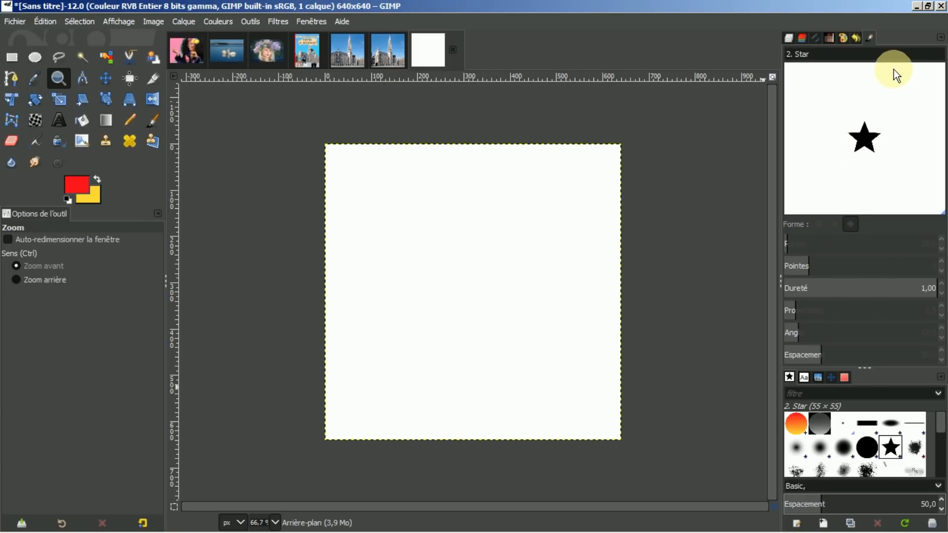
click(941, 37)
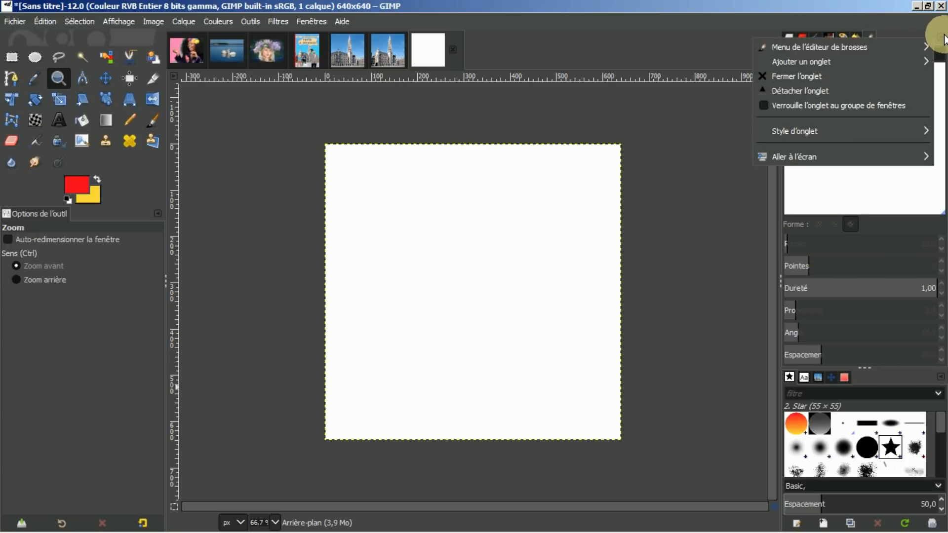
click(797, 76)
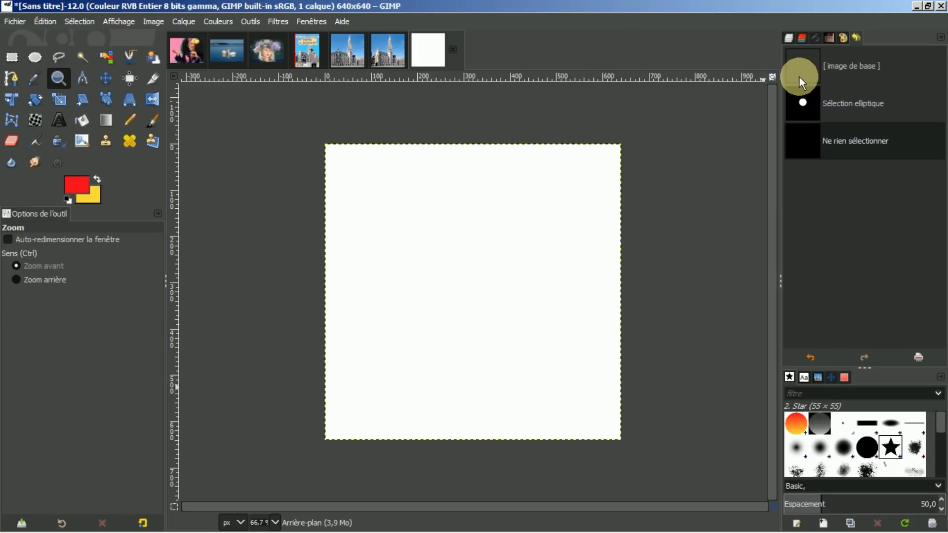
Step: Duplicate the star brush into an editable copy and enlarge its radius to 54,1
right_click(893, 447)
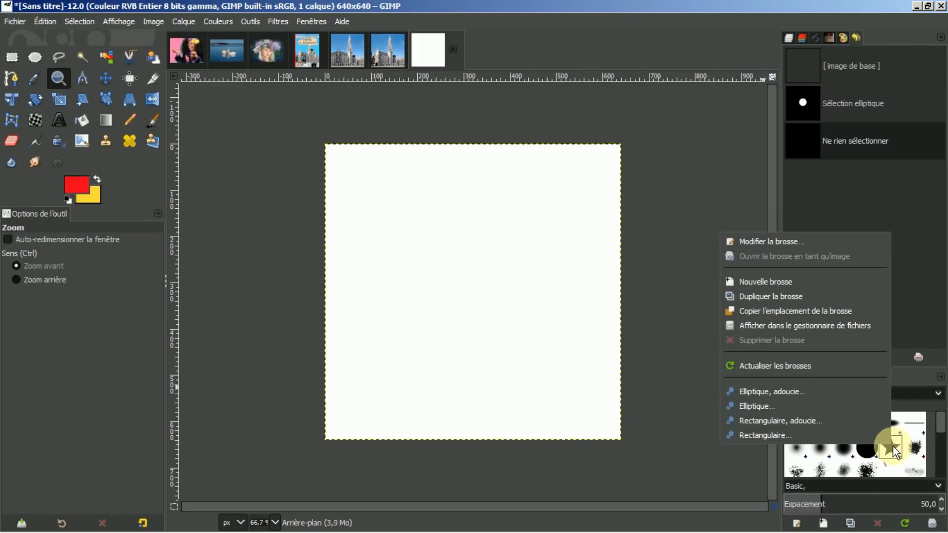
click(783, 294)
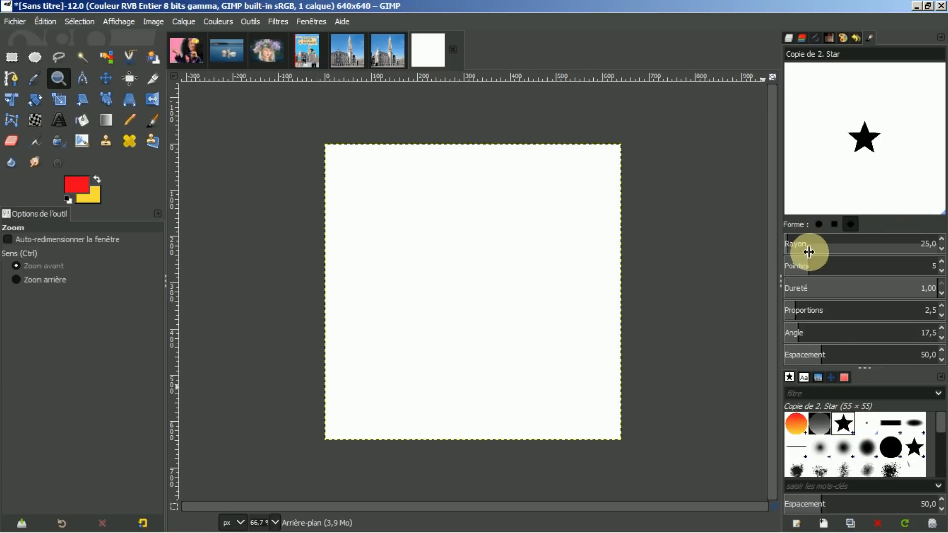
drag(794, 242, 827, 261)
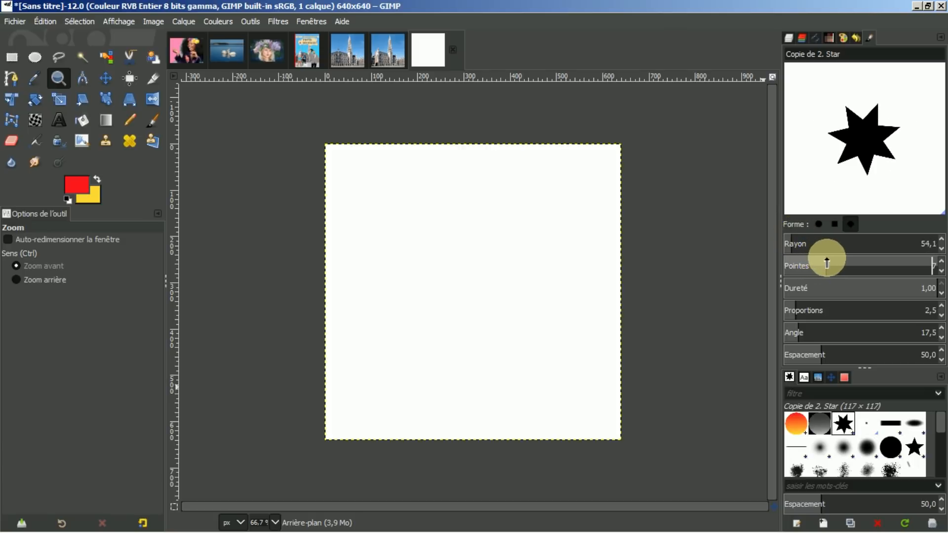
Step: Give the copied brush rounded points, proportions 2,6 and ten spikes
click(820, 225)
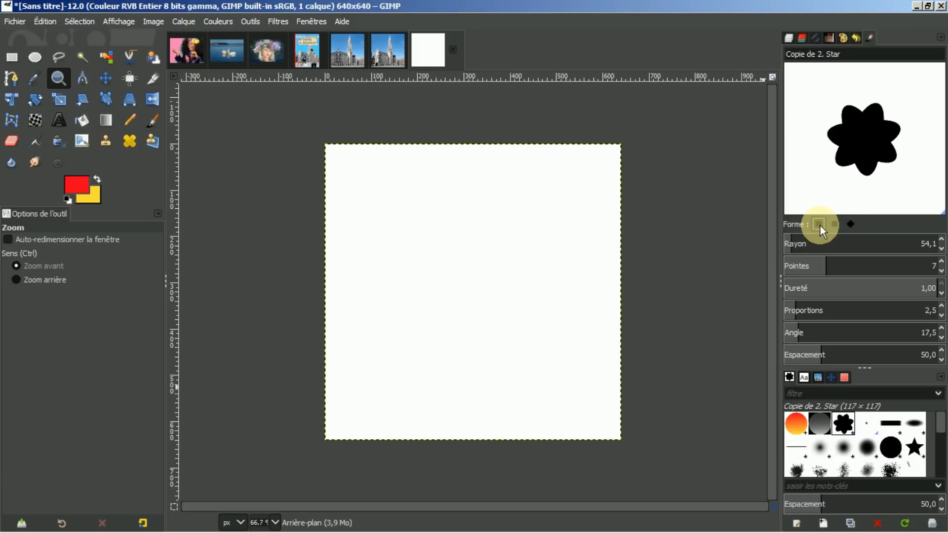
click(851, 224)
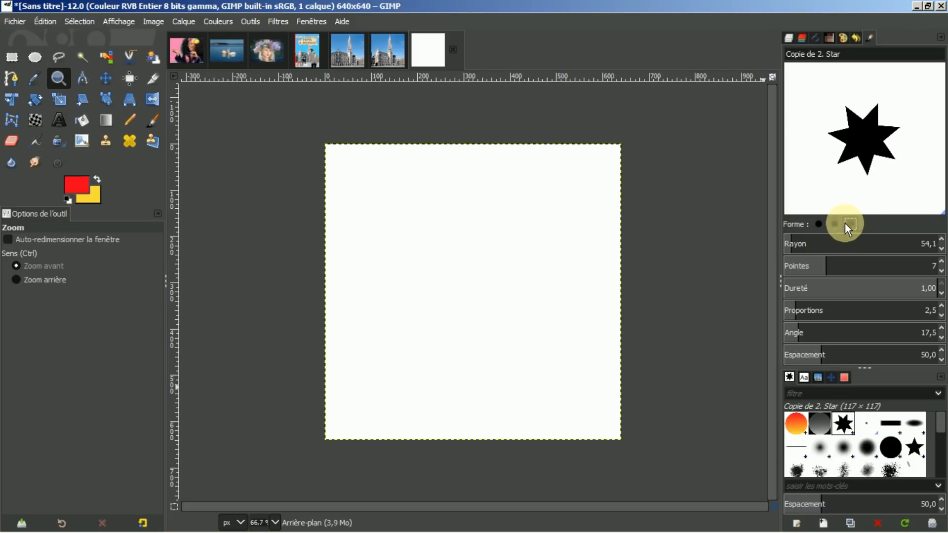
click(836, 224)
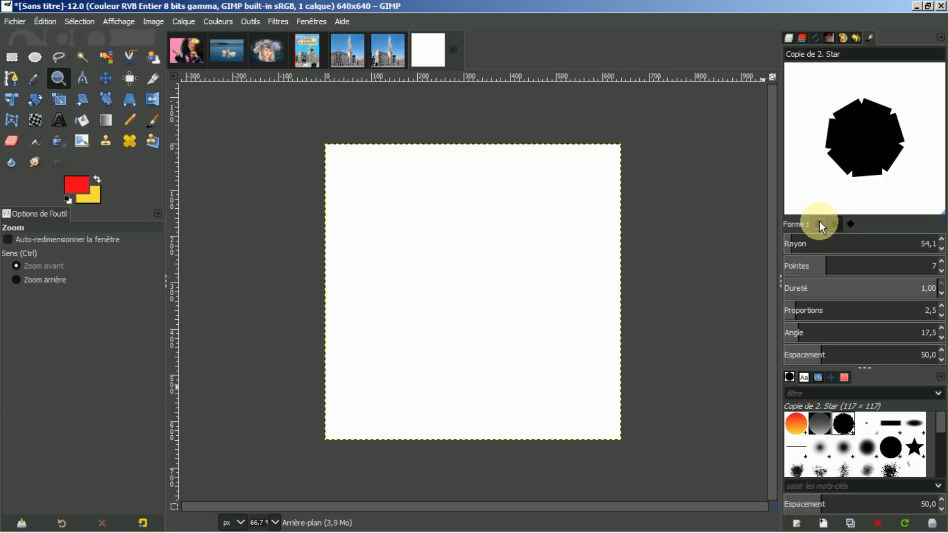
click(820, 224)
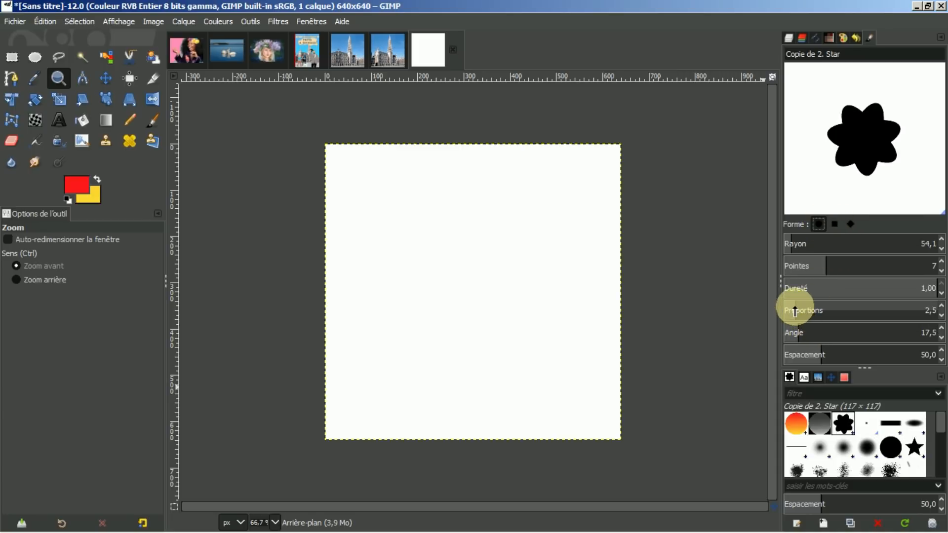
mouse_move(796, 307)
mouse_down()
mouse_move(809, 308)
mouse_move(797, 307)
mouse_up()
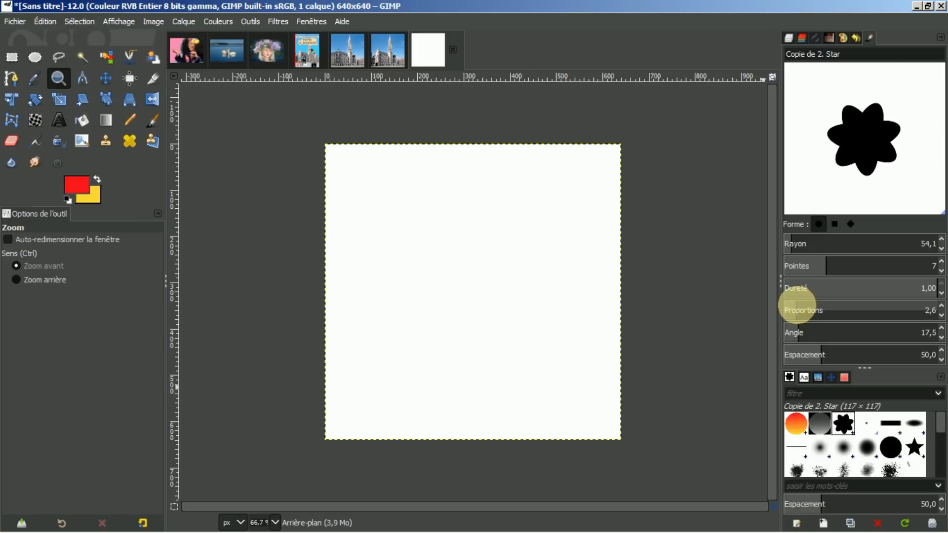
click(837, 262)
drag(837, 261, 849, 262)
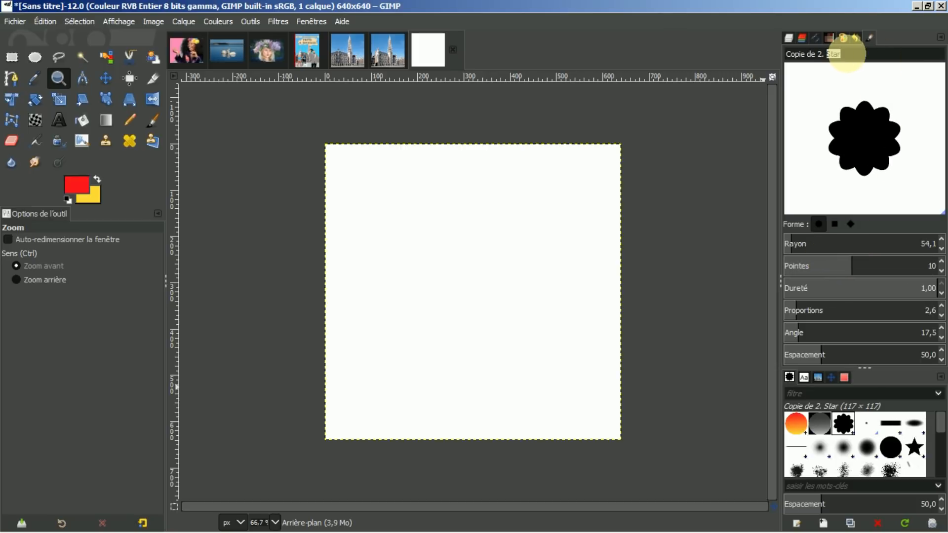
Step: Rename the copied brush to 'test'
triple_click(849, 54)
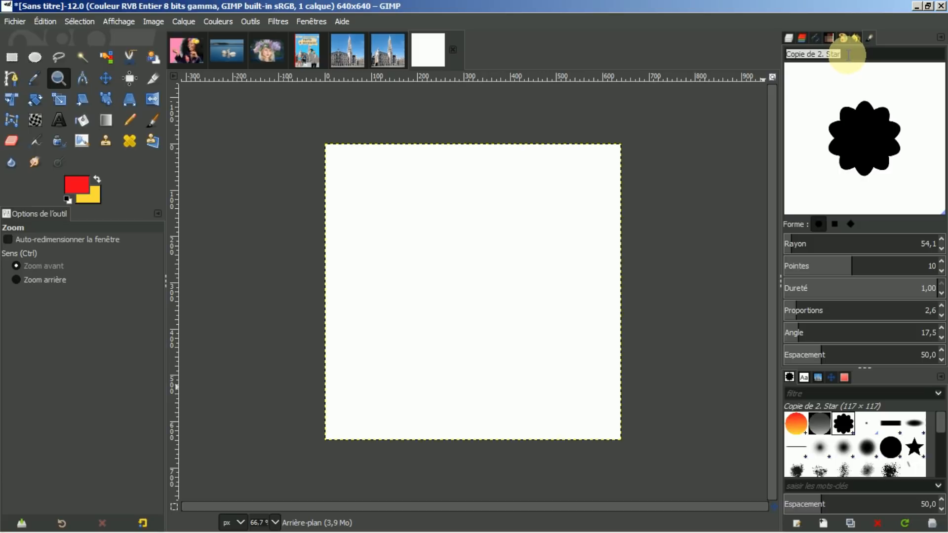
text(test)
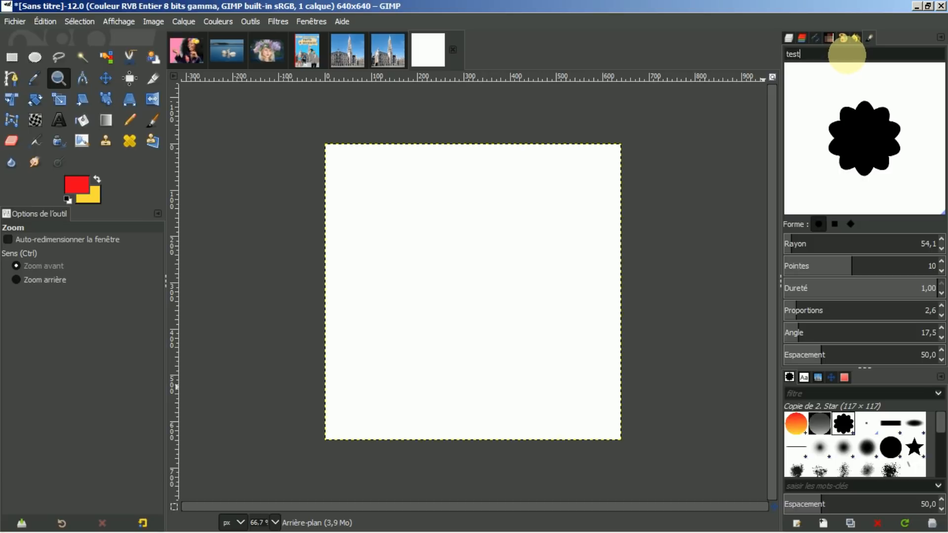
key(Return)
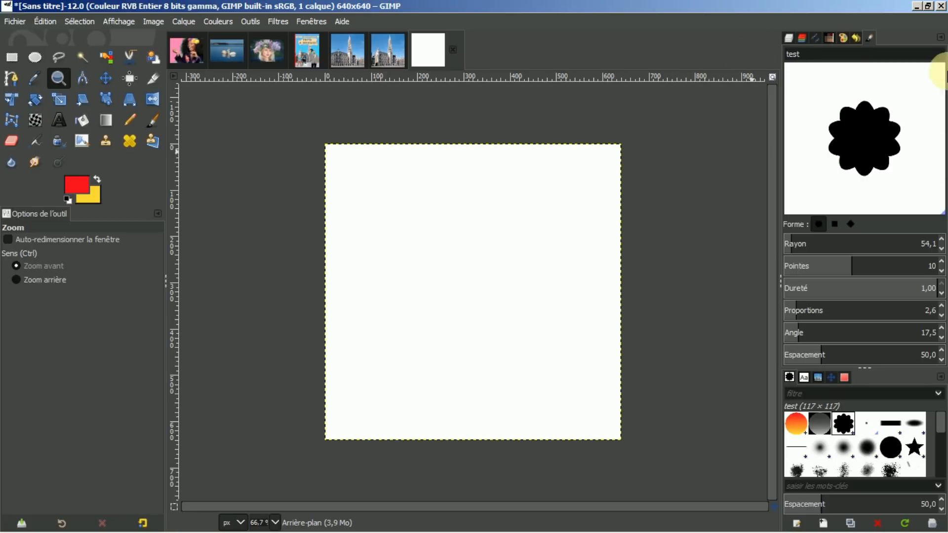
Step: Quit GIMP with Abandonner les modifications and relaunch it from the desktop shortcut
click(941, 6)
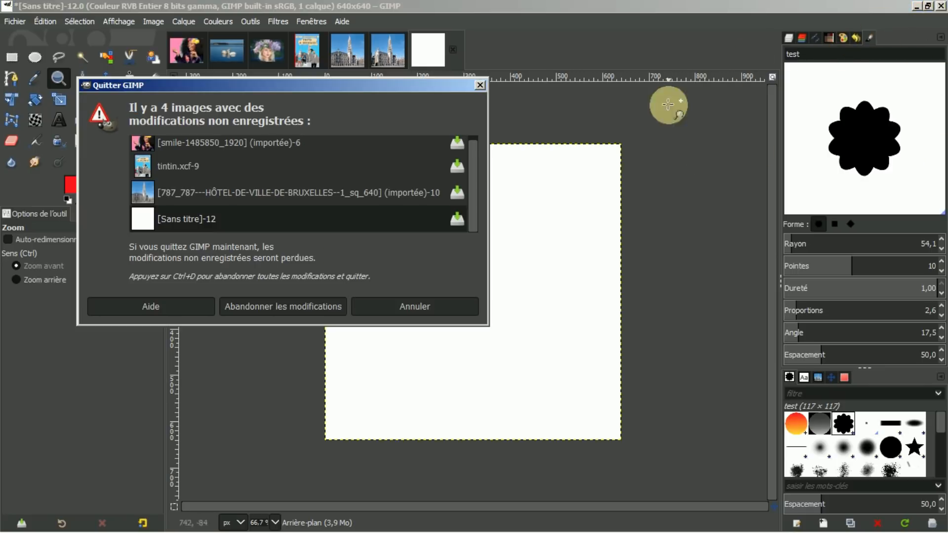
click(271, 306)
click(128, 244)
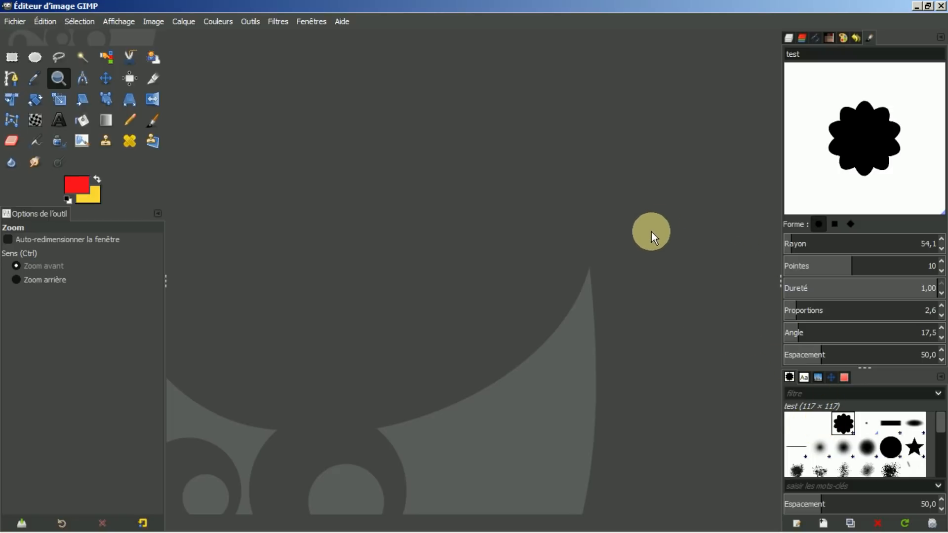
Step: Reopen smile-1485850_1920.jpg from the Images tab, then show the Palettes tab
click(788, 40)
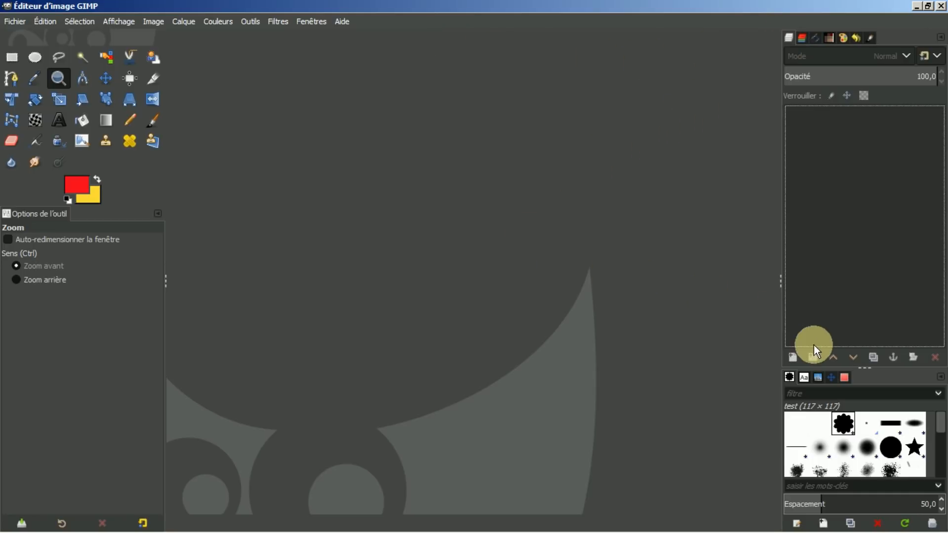
click(818, 380)
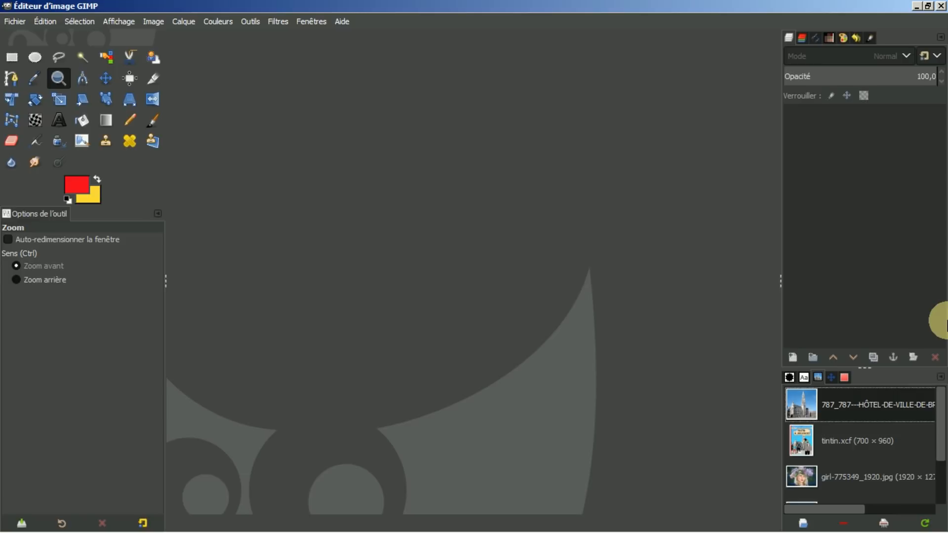
drag(941, 422, 940, 476)
double_click(844, 488)
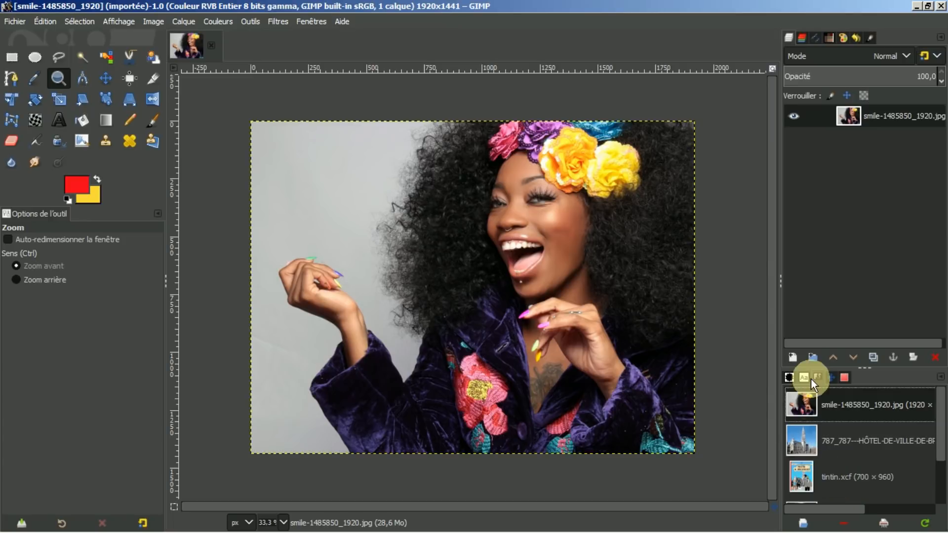
click(831, 38)
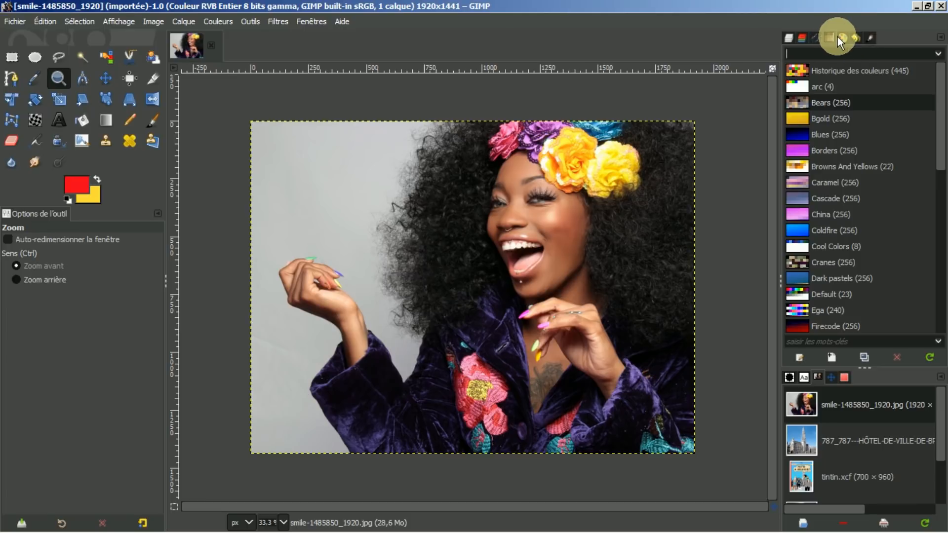
Step: Add a Palettes tab through Ajouter un onglet, then close the Palette Editor tab
click(941, 37)
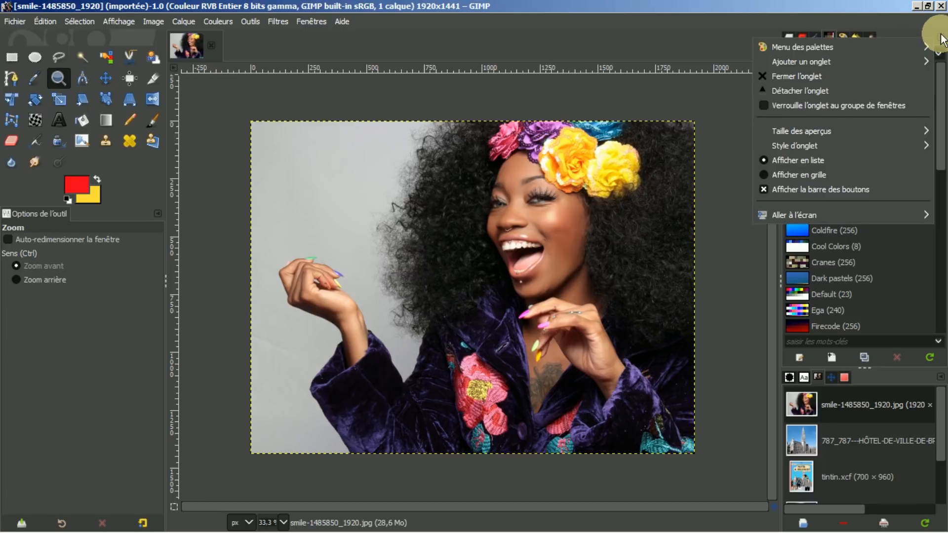
mouse_move(829, 63)
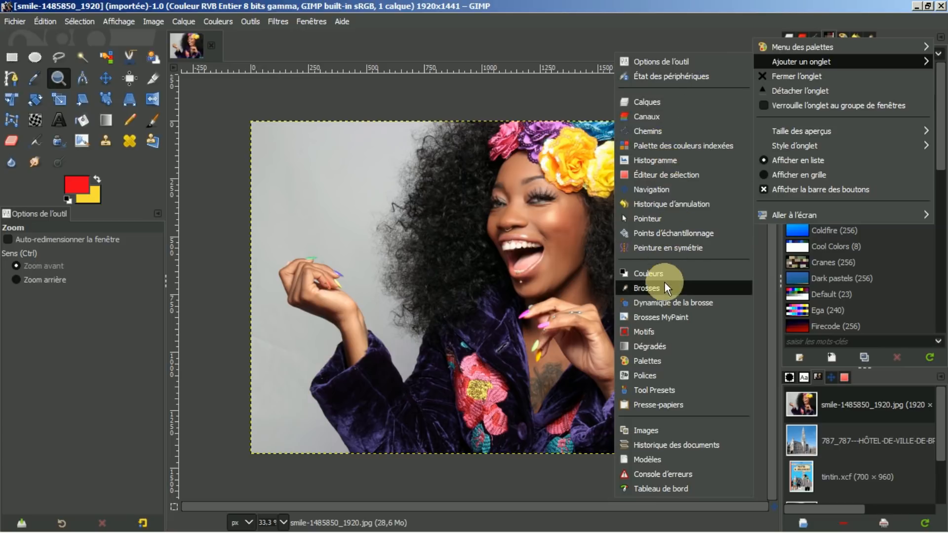
click(648, 365)
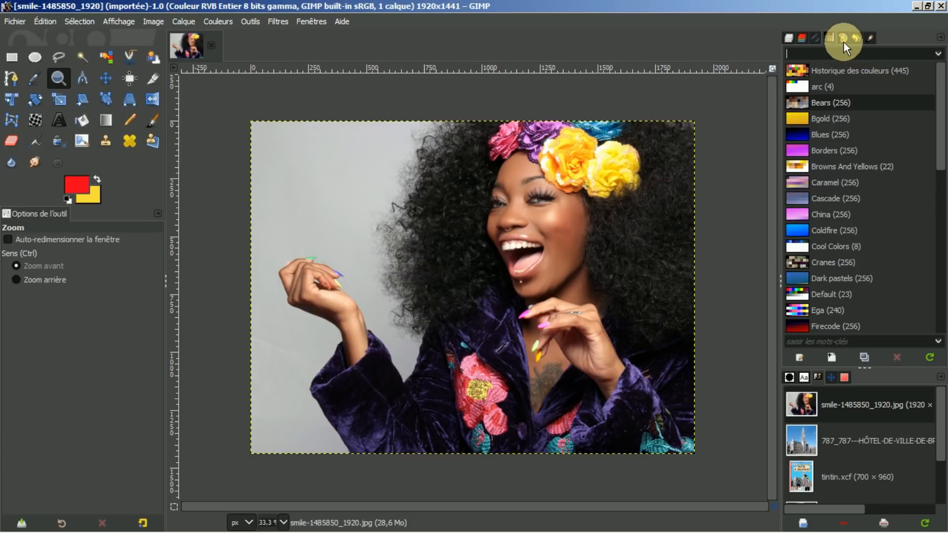
click(843, 40)
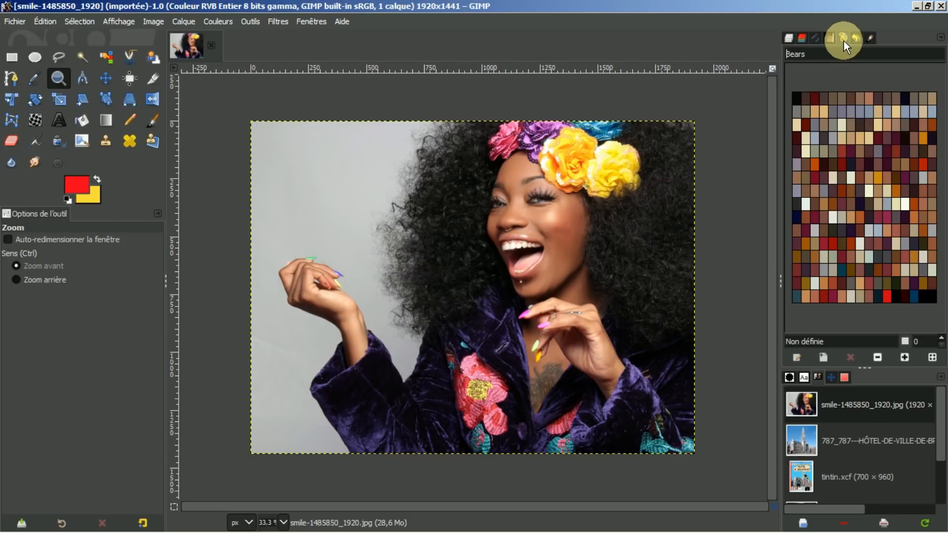
click(942, 39)
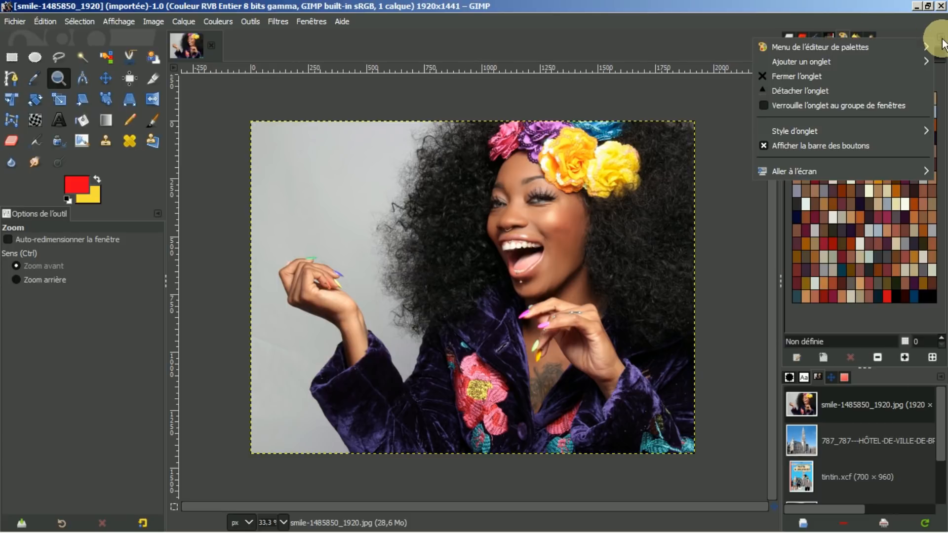
click(811, 78)
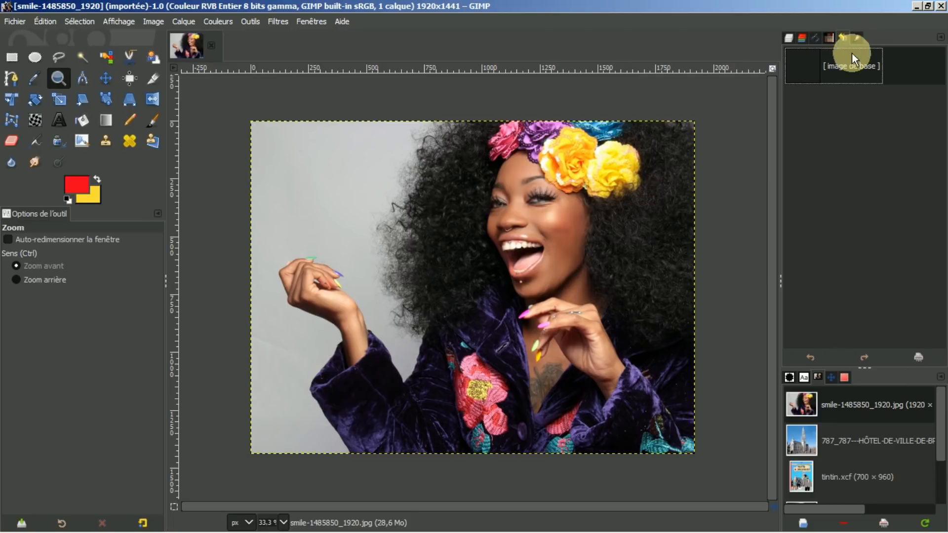
Step: Close the old Palettes tab and add a fresh Palettes tab to the dock
click(830, 36)
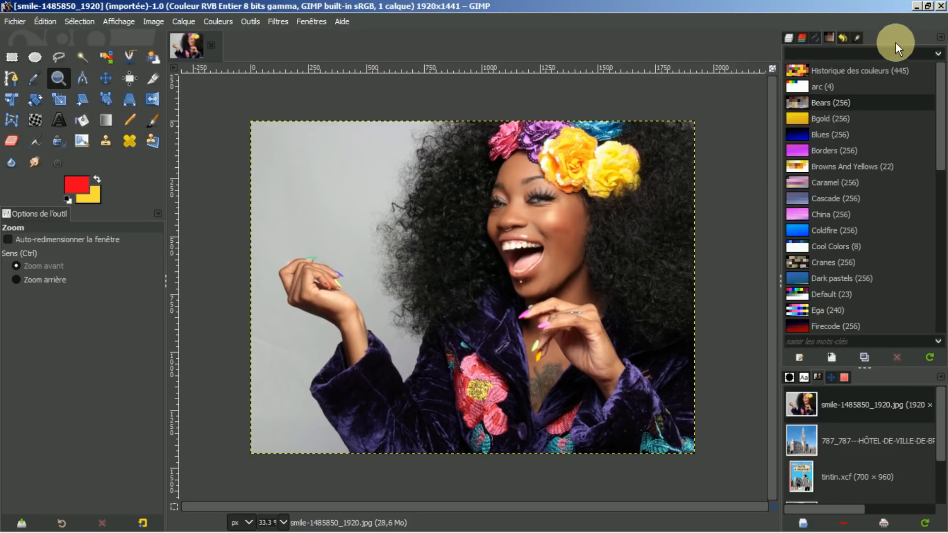
click(937, 48)
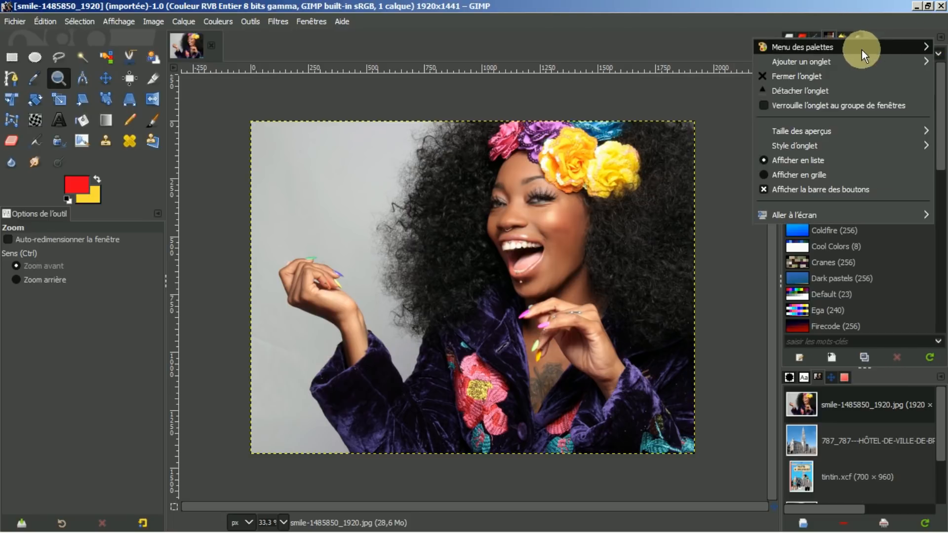
click(809, 76)
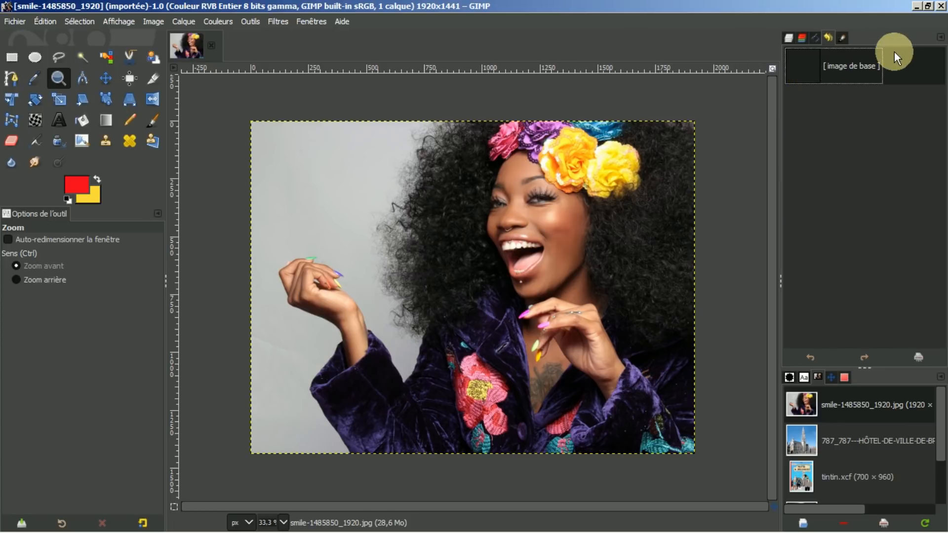
click(938, 37)
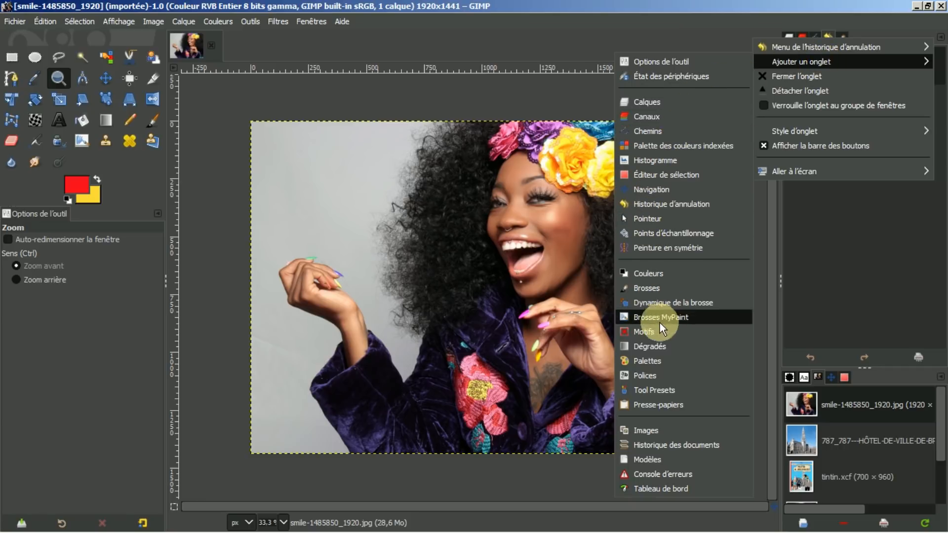
click(646, 361)
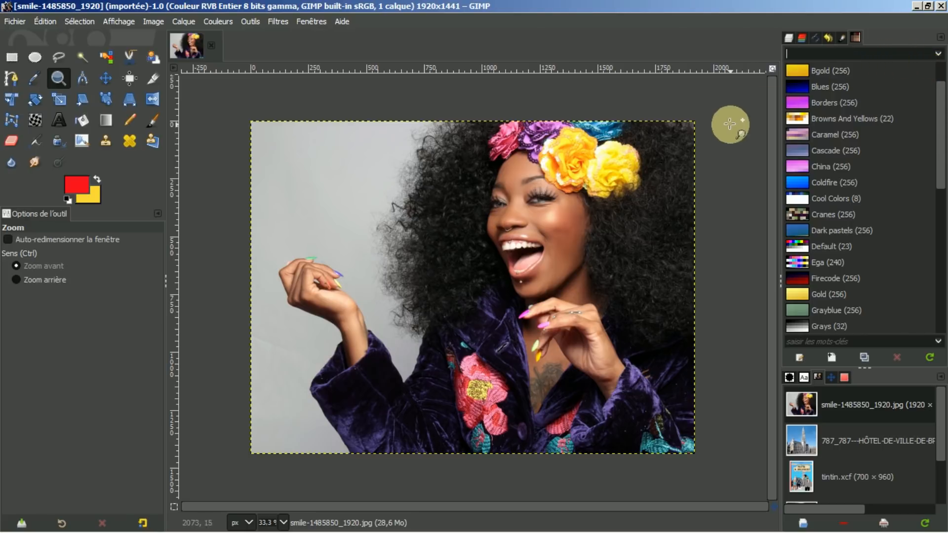
Step: Open the Browns And Yellows palette in the palette editor via Modifier la palette…
click(819, 118)
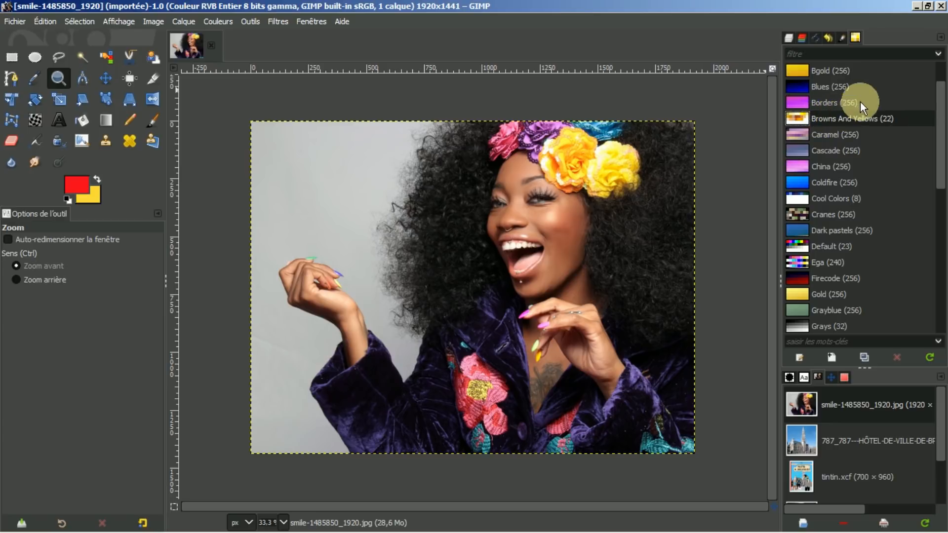
click(853, 37)
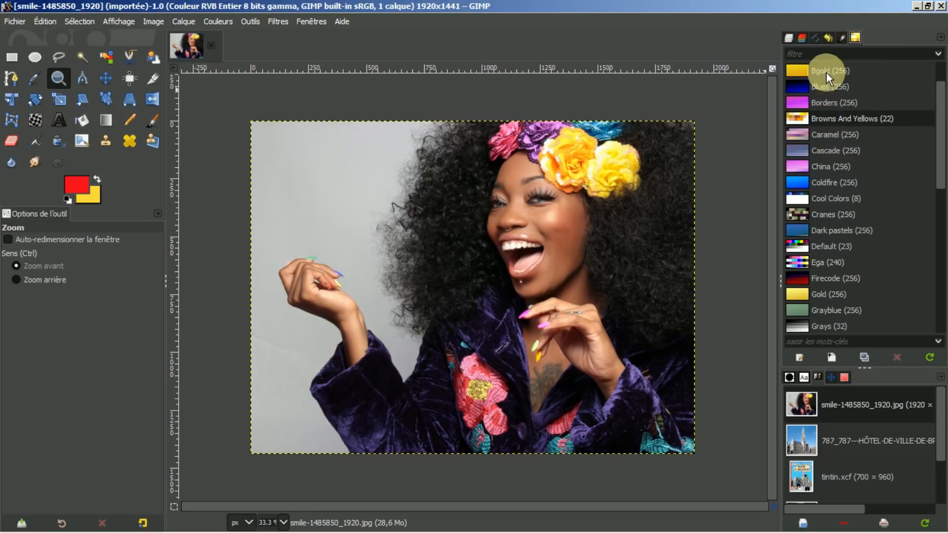
right_click(819, 118)
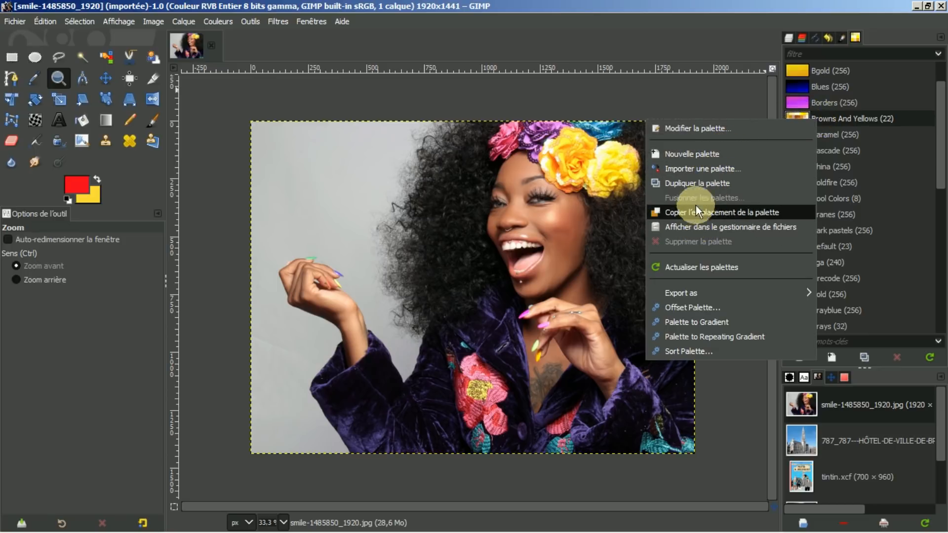
click(716, 128)
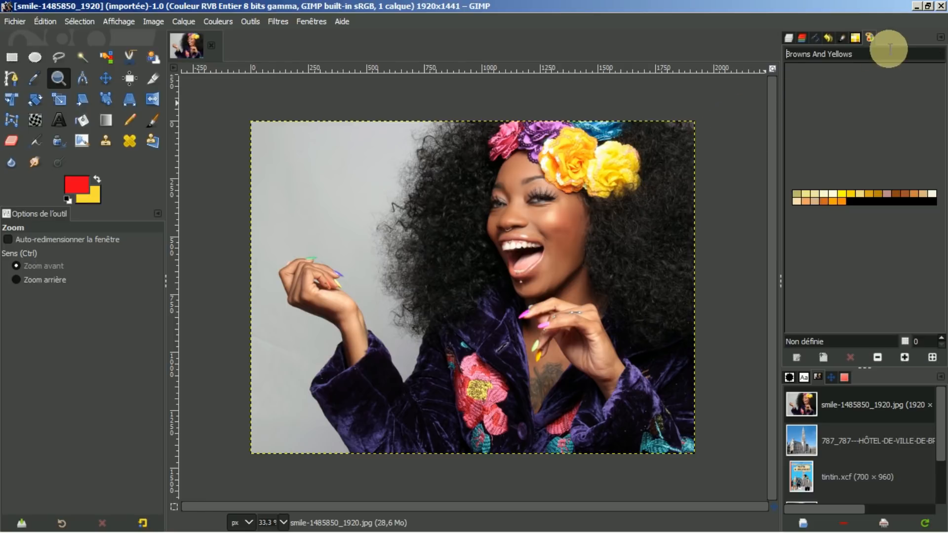
click(858, 38)
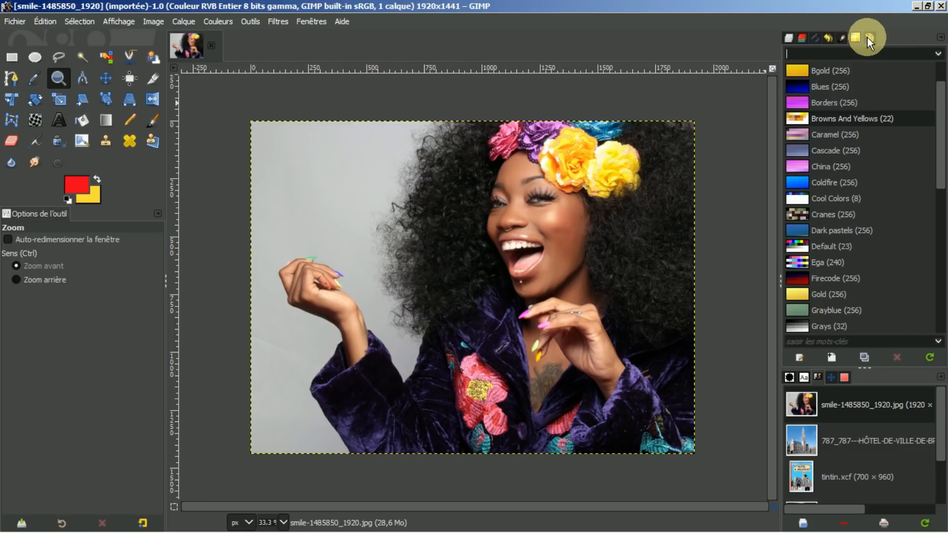
click(869, 37)
Step: Close both the palette editor tab and the Palettes tab with Fermer l'onglet
click(940, 38)
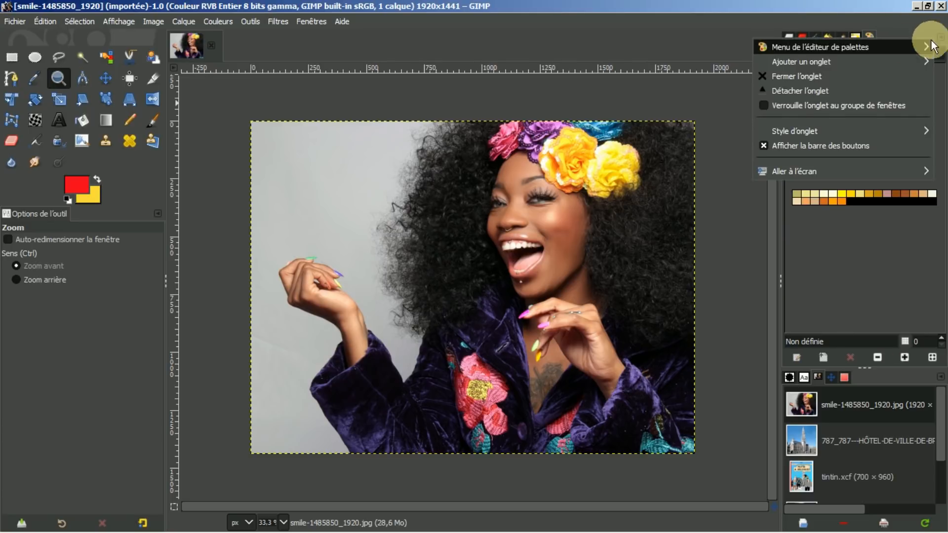
click(829, 75)
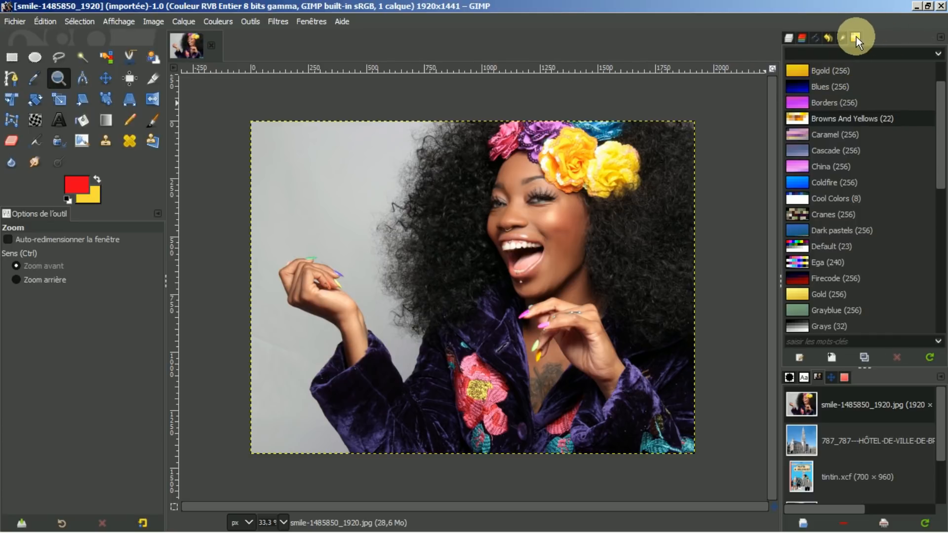
click(941, 37)
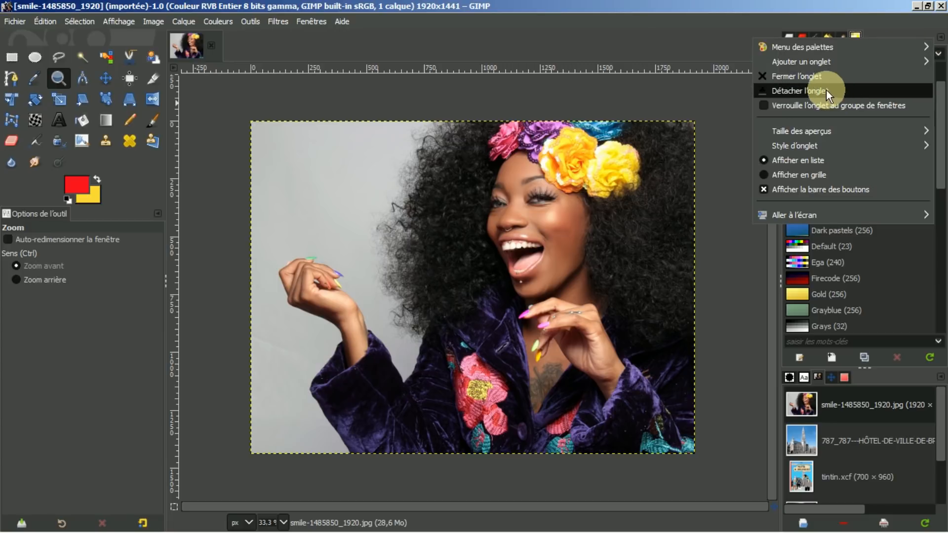
click(820, 76)
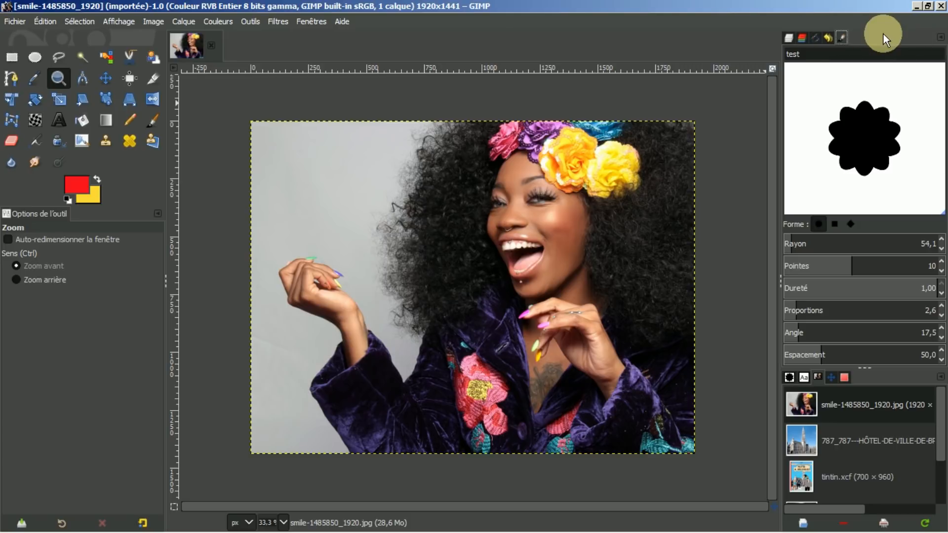
Step: Add the Palettes tab back into the dock via Ajouter un onglet > Palettes
click(941, 37)
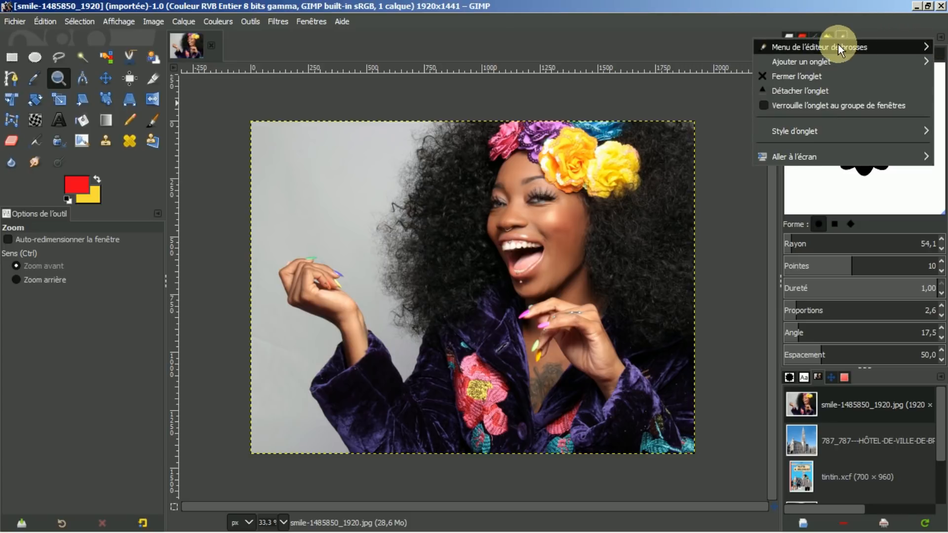
mouse_move(818, 62)
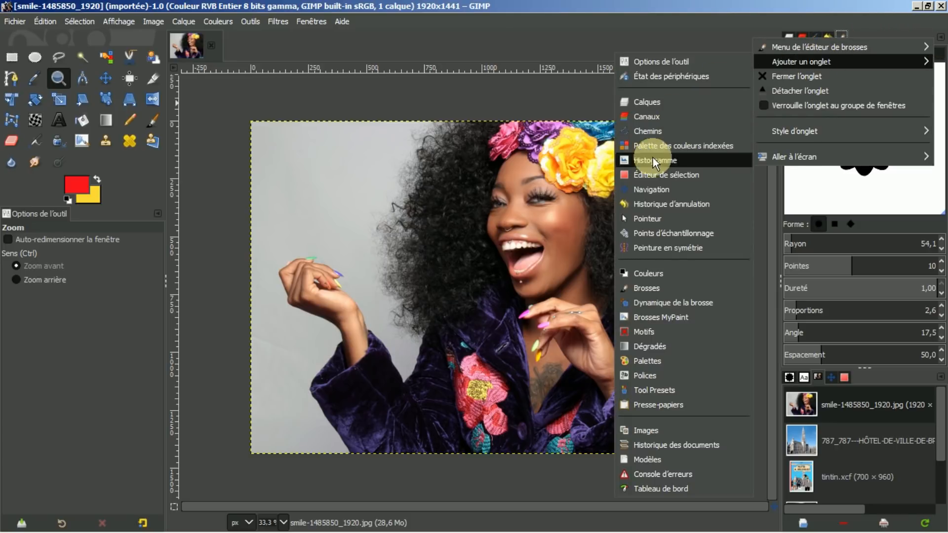
click(650, 361)
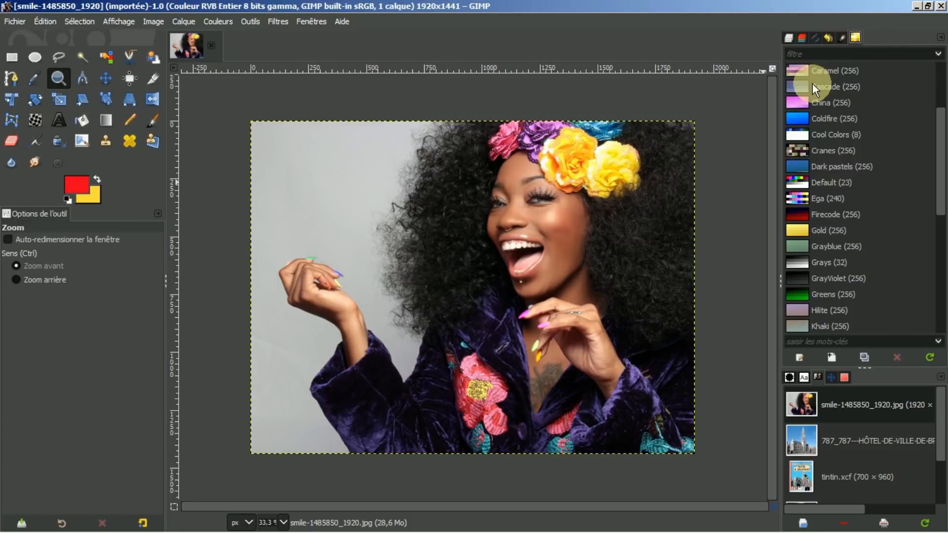
Step: Open the Caramel palette in the palette editor, fit its swatches, then return to Palettes
click(820, 73)
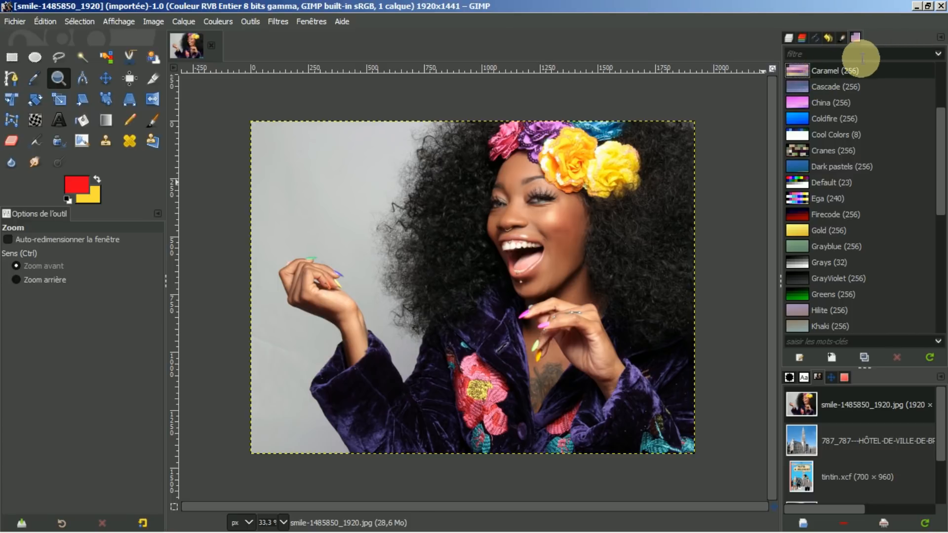
right_click(831, 73)
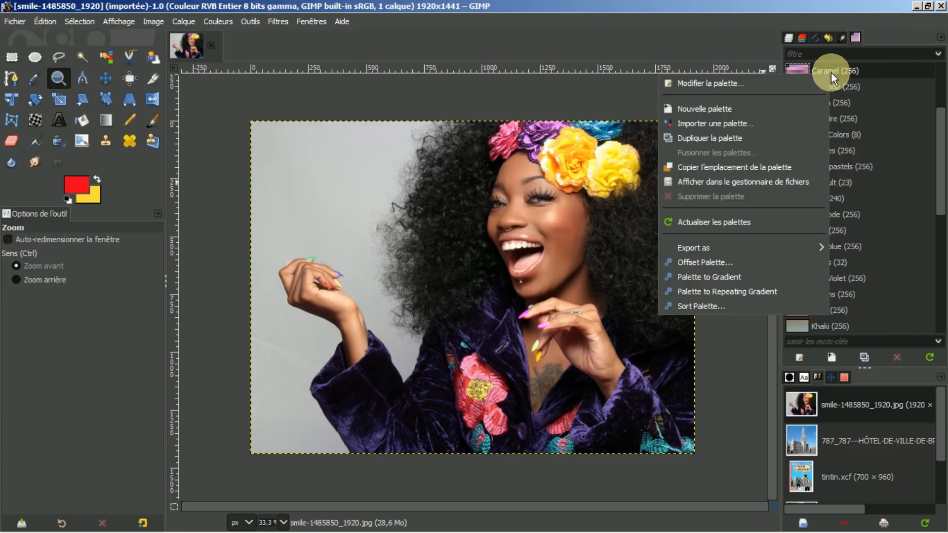
click(704, 82)
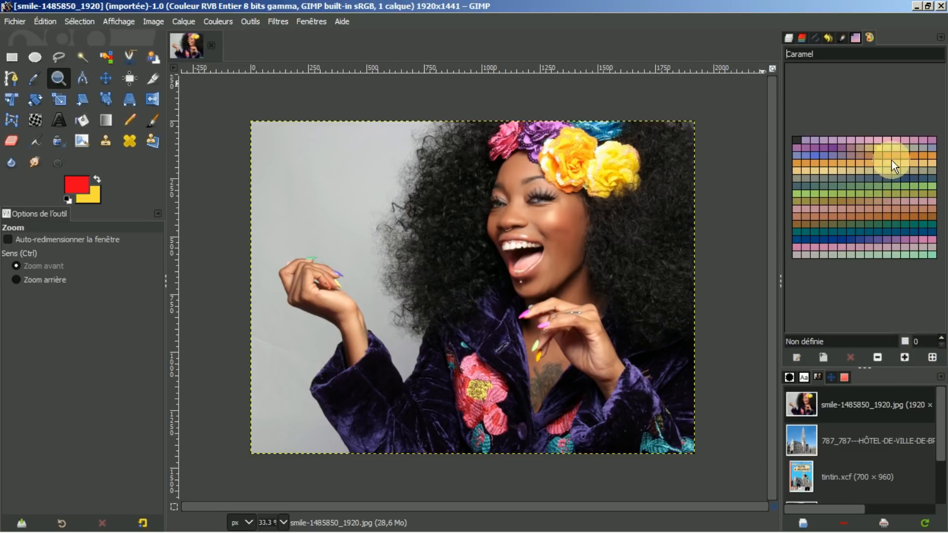
click(933, 358)
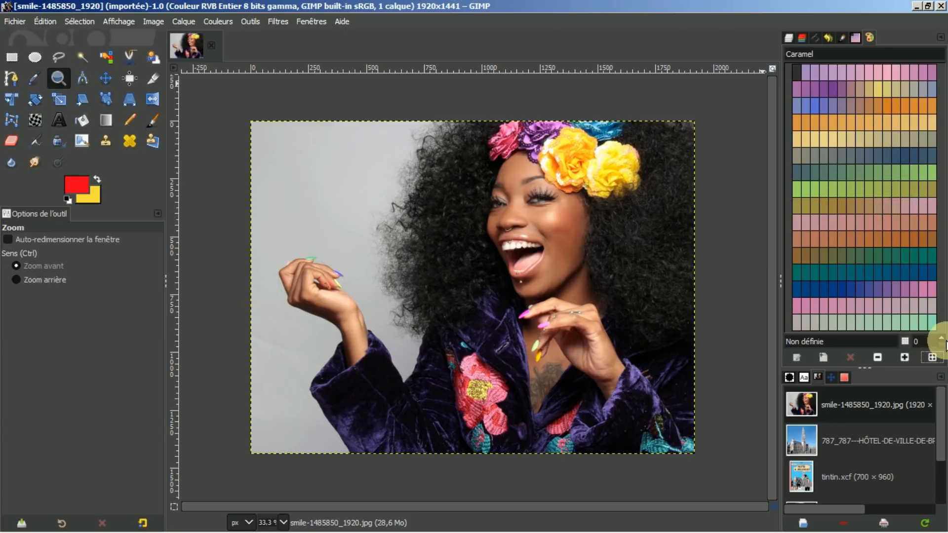
click(855, 38)
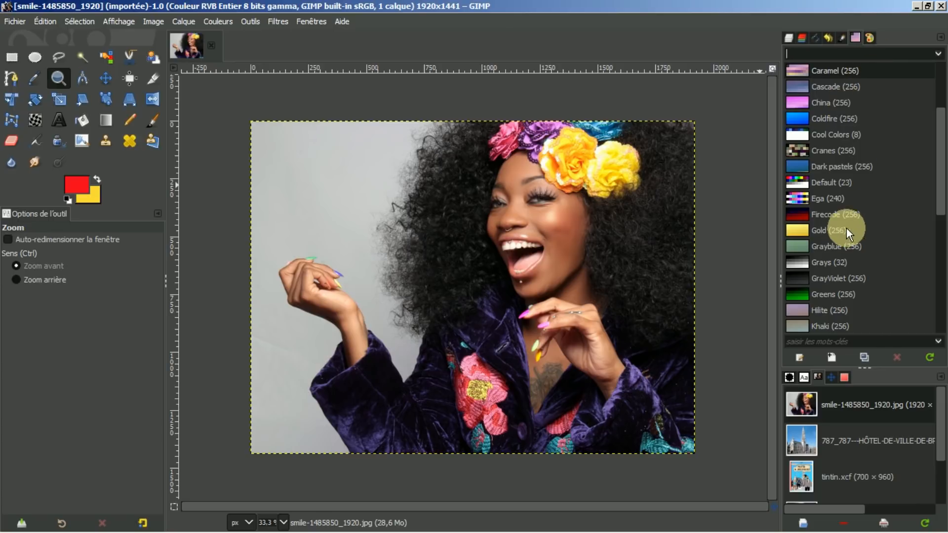
Step: Start Importer une palette… and set the smile photo (Image) as the colour source
right_click(831, 86)
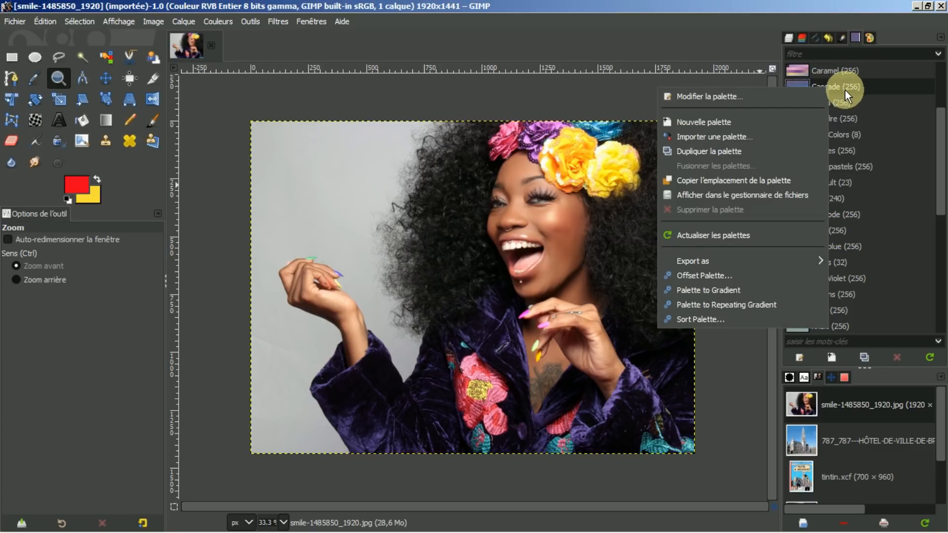
click(689, 135)
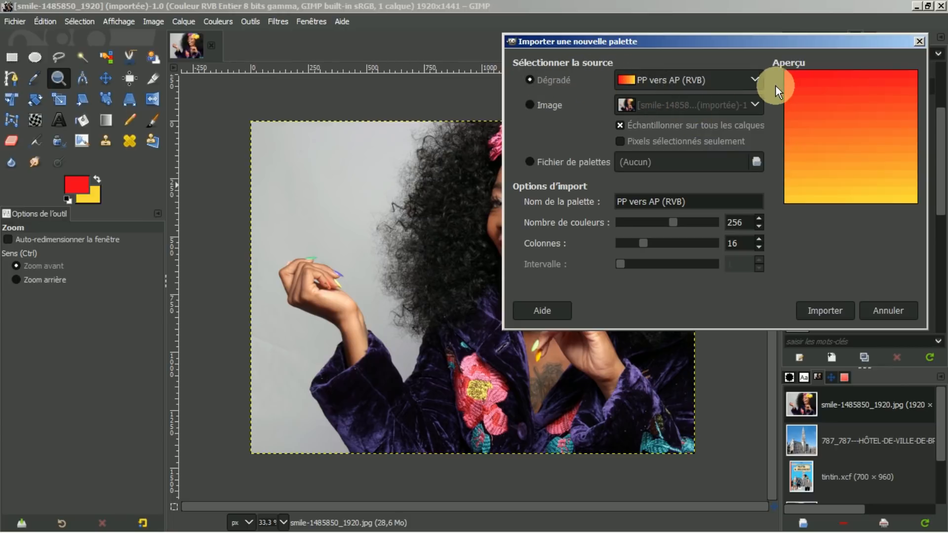
click(753, 79)
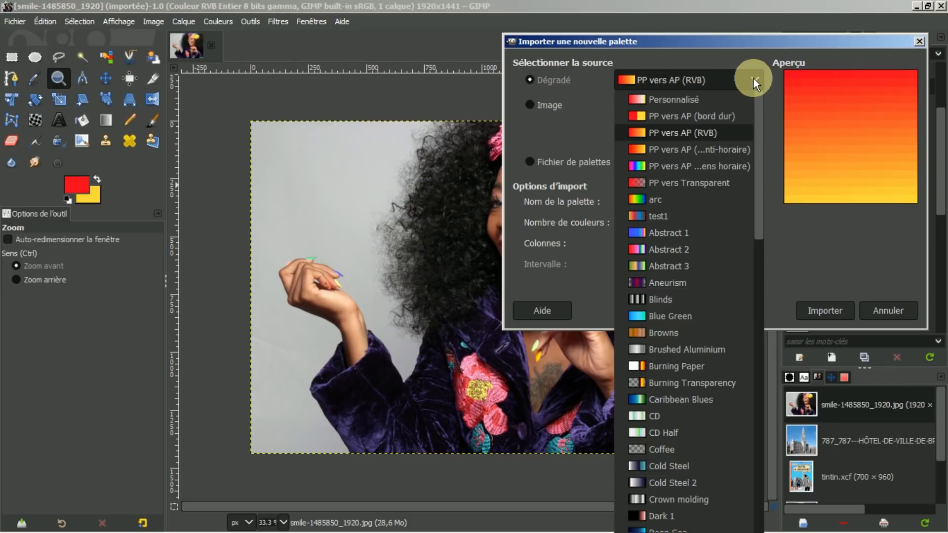
click(754, 78)
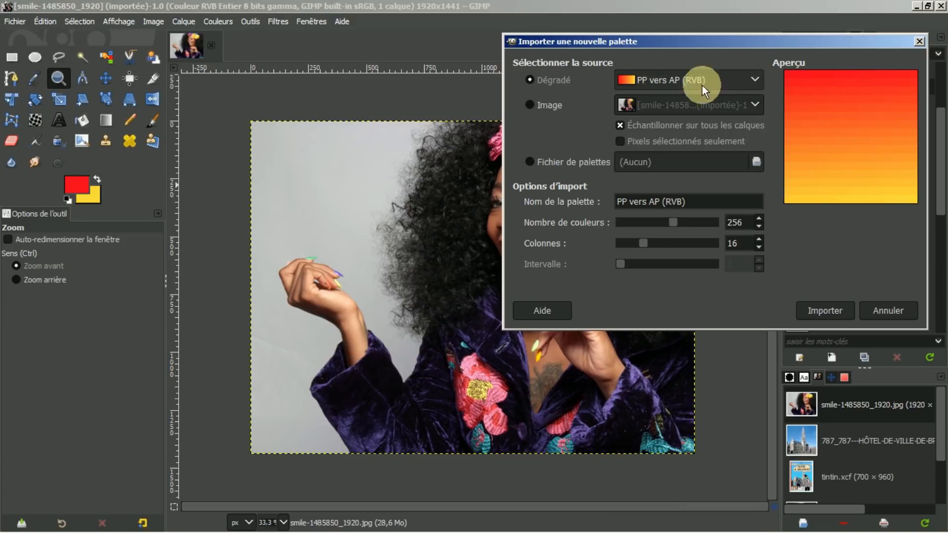
click(529, 104)
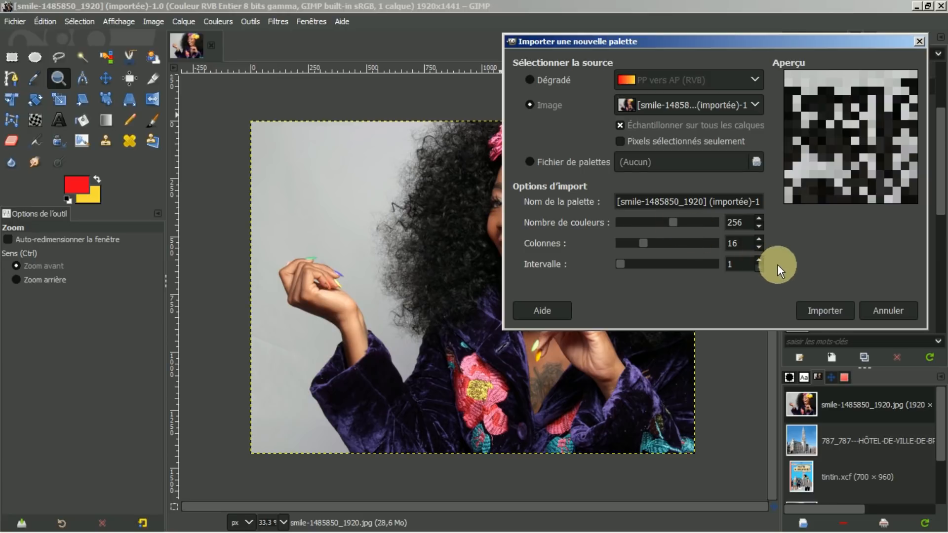
Step: Raise the import sampling interval up to 38, then bring it back down to 36
click(759, 258)
click(759, 258)
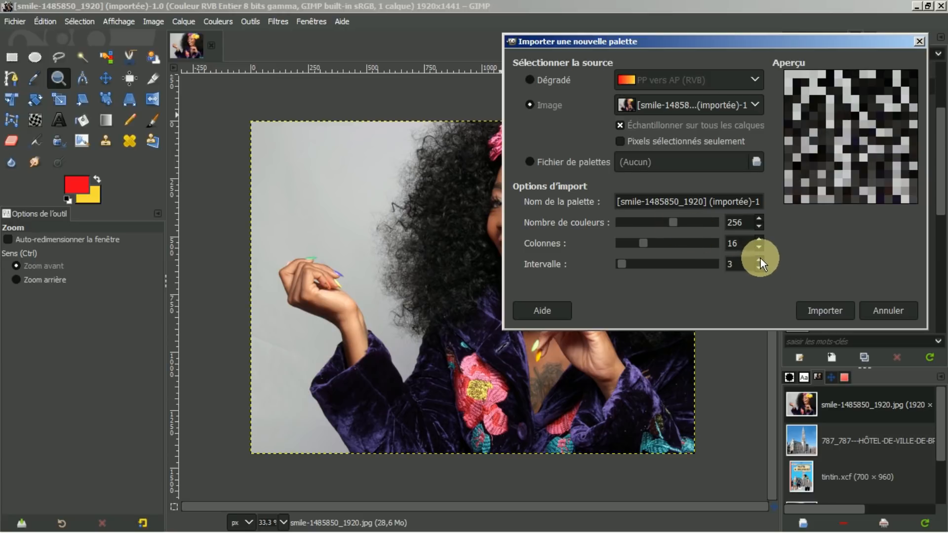
click(761, 258)
click(761, 258)
click(761, 258)
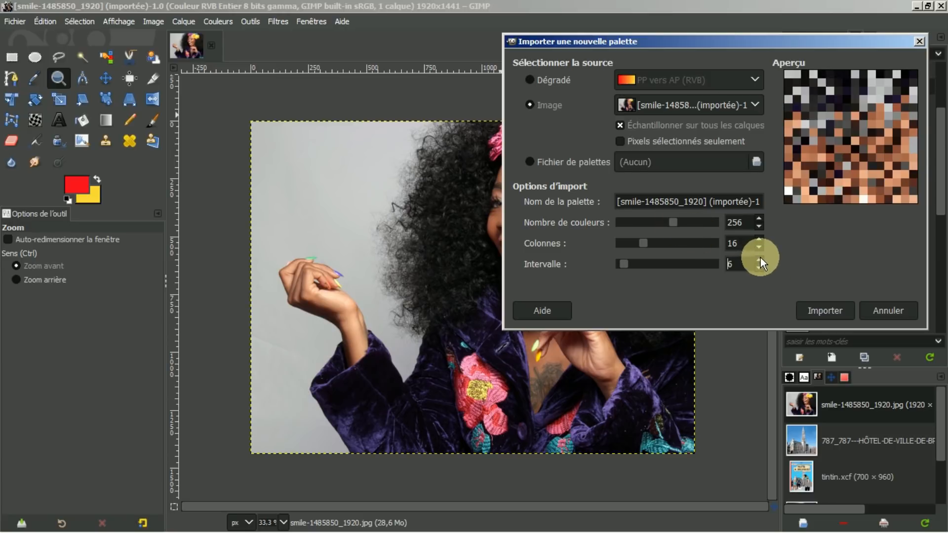
click(761, 258)
click(761, 258)
click(761, 257)
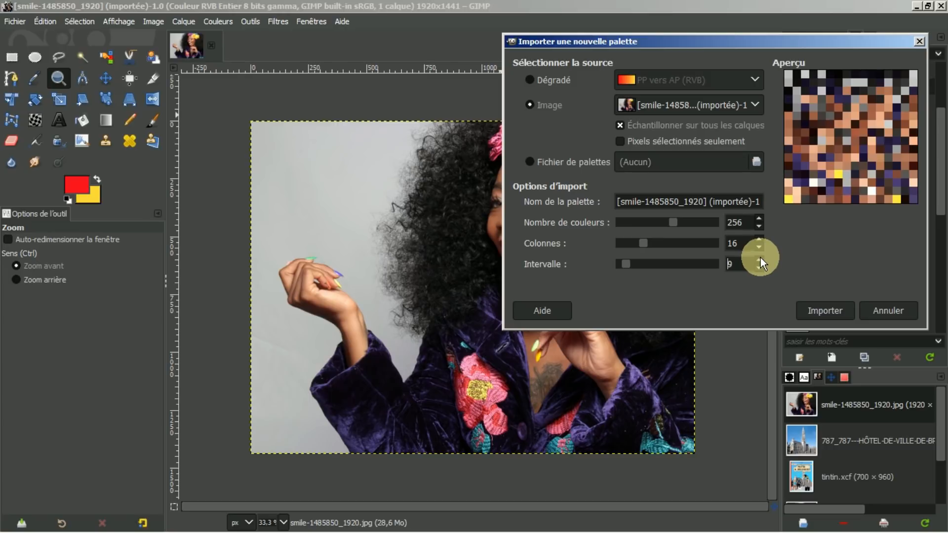
click(760, 257)
click(760, 257)
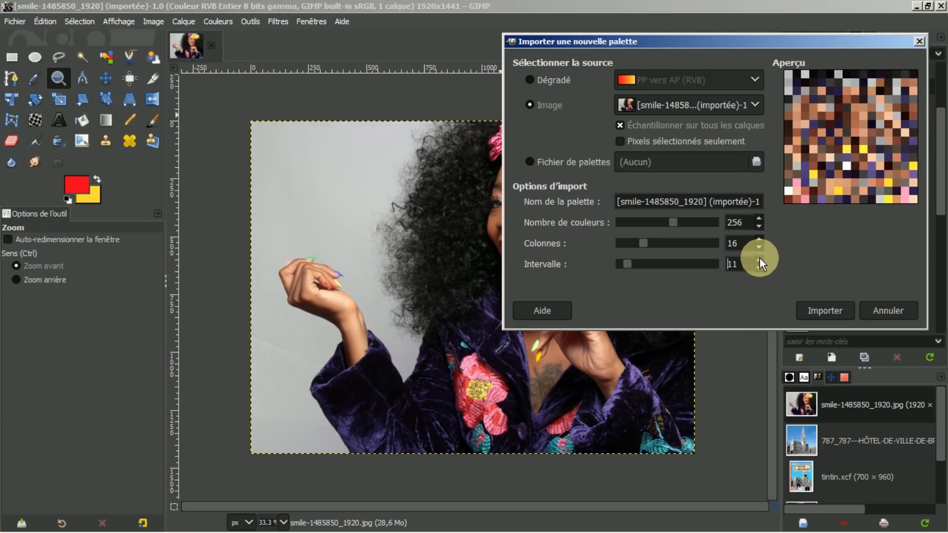
click(760, 256)
click(759, 257)
click(760, 257)
click(760, 257)
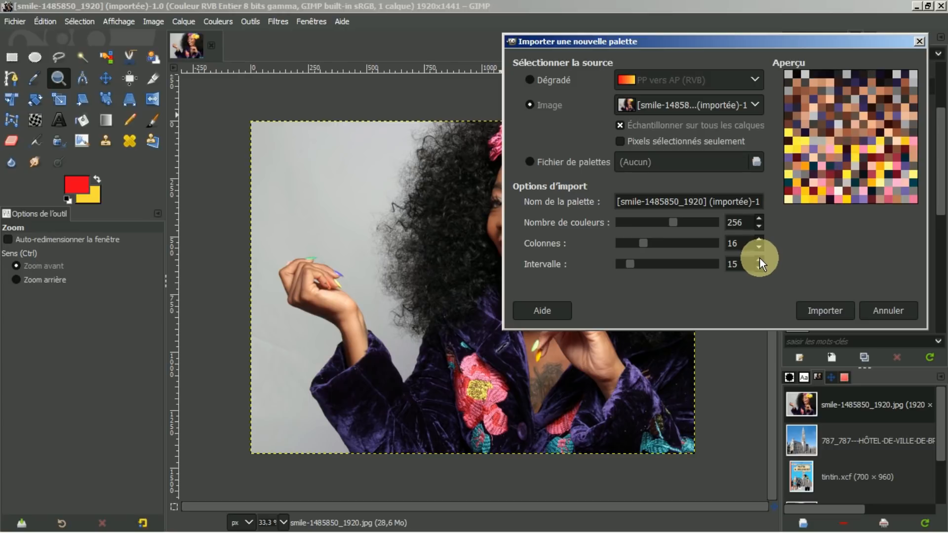
click(759, 257)
click(760, 257)
click(760, 257)
click(759, 257)
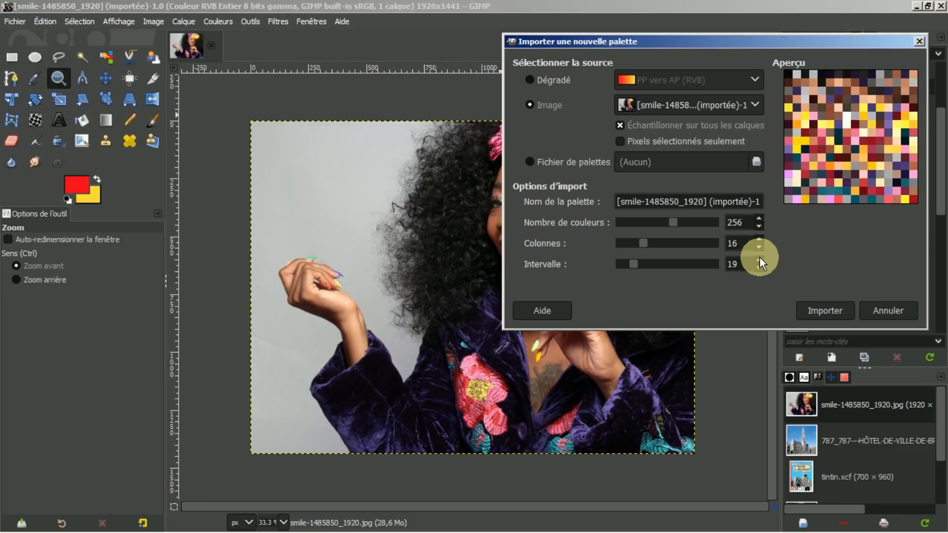
click(760, 257)
click(760, 257)
click(760, 257)
click(760, 257)
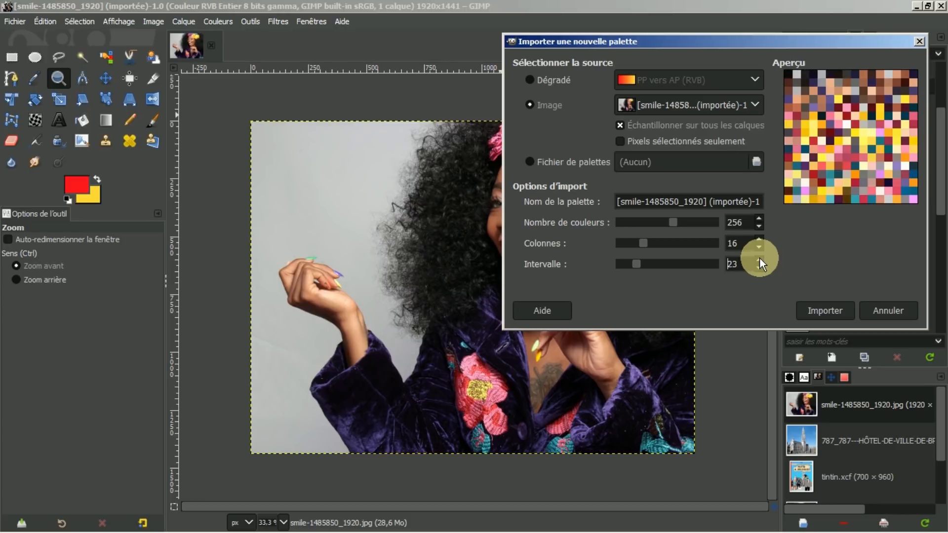
click(759, 257)
click(760, 259)
click(759, 260)
click(759, 260)
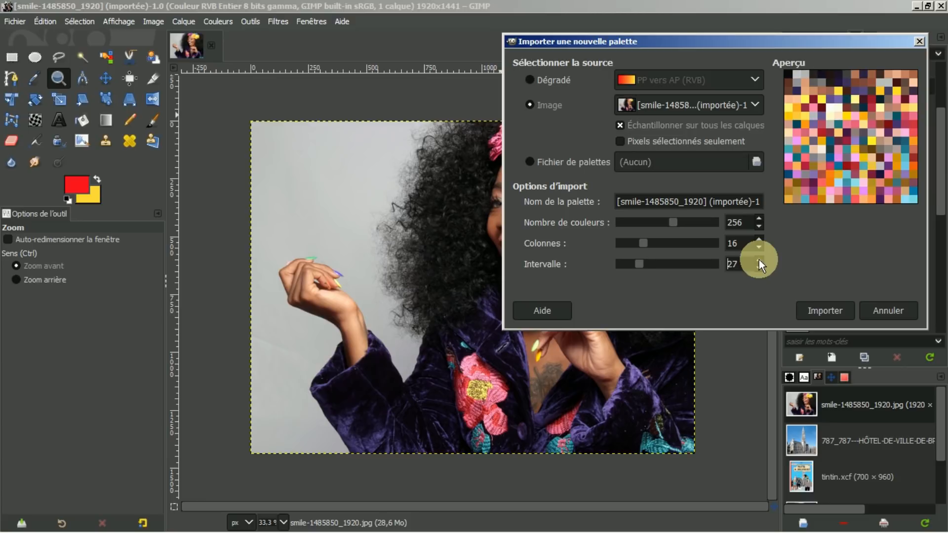
click(760, 260)
click(760, 260)
double_click(760, 260)
click(759, 260)
double_click(760, 260)
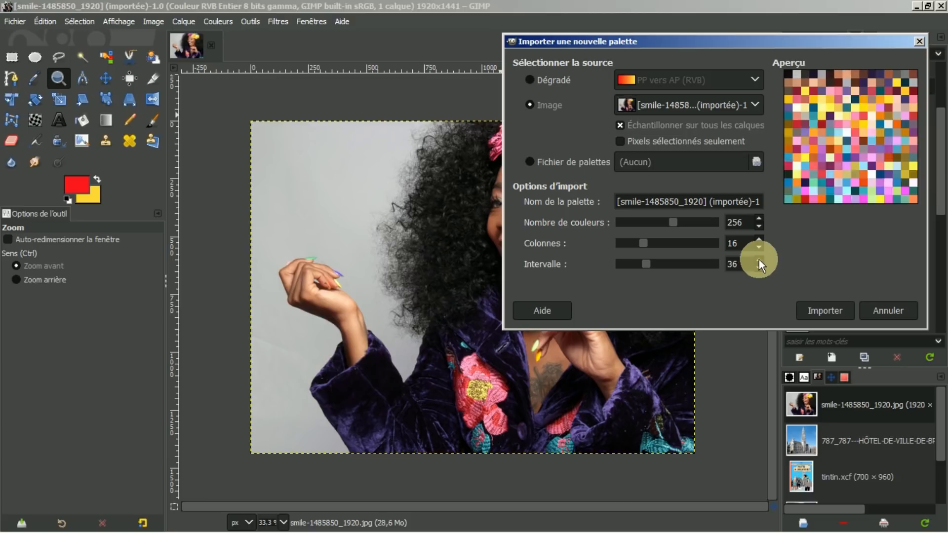
double_click(760, 259)
double_click(760, 260)
click(759, 259)
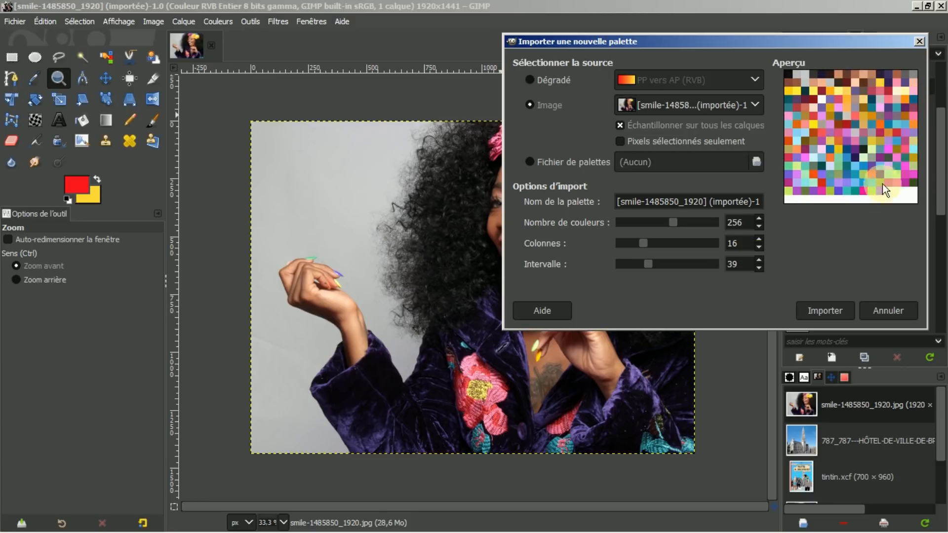
click(759, 266)
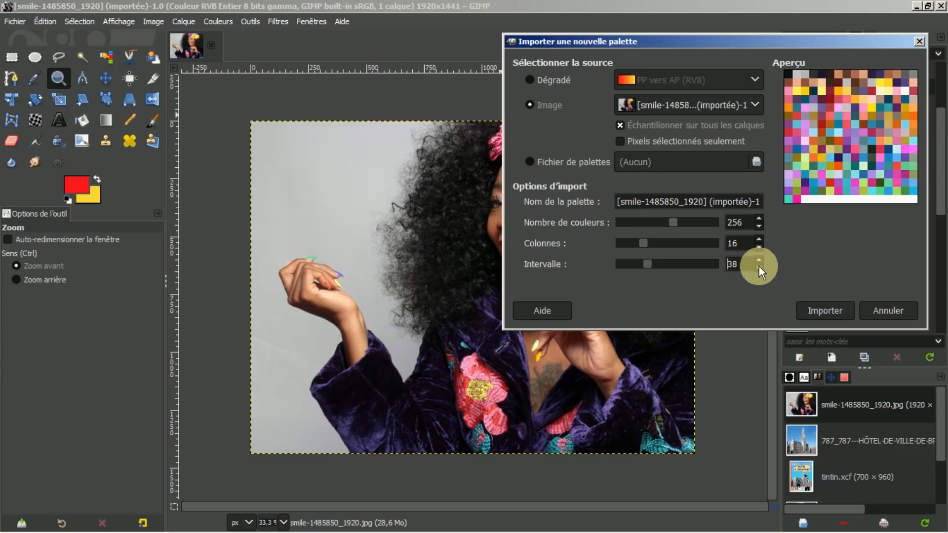
click(760, 267)
click(760, 265)
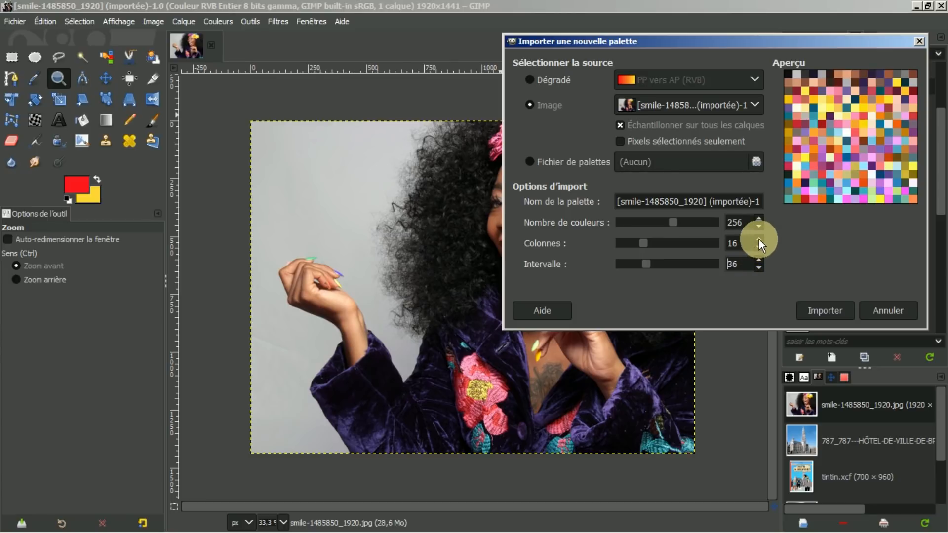
Step: Try 17 columns and 257 colours, then restore 16 columns and 256 colours
click(759, 239)
click(760, 246)
click(759, 219)
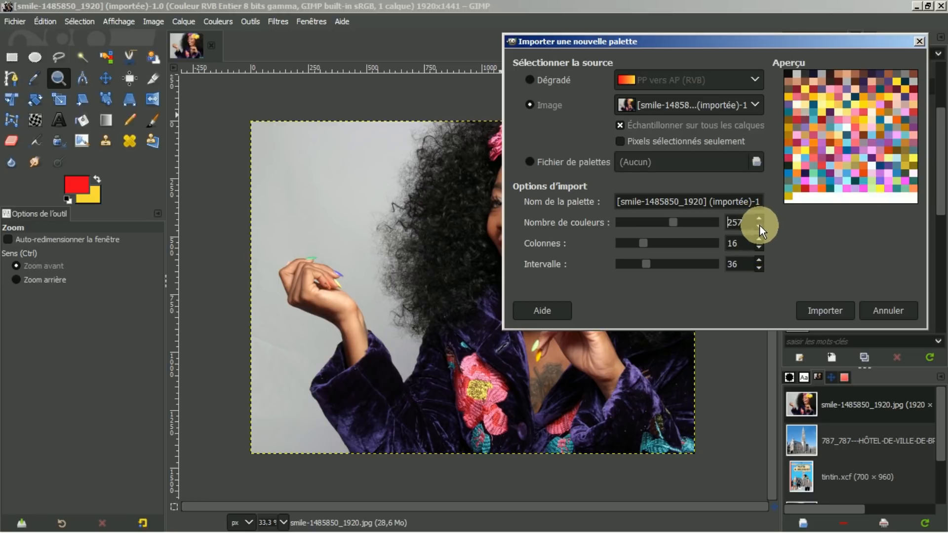
click(760, 226)
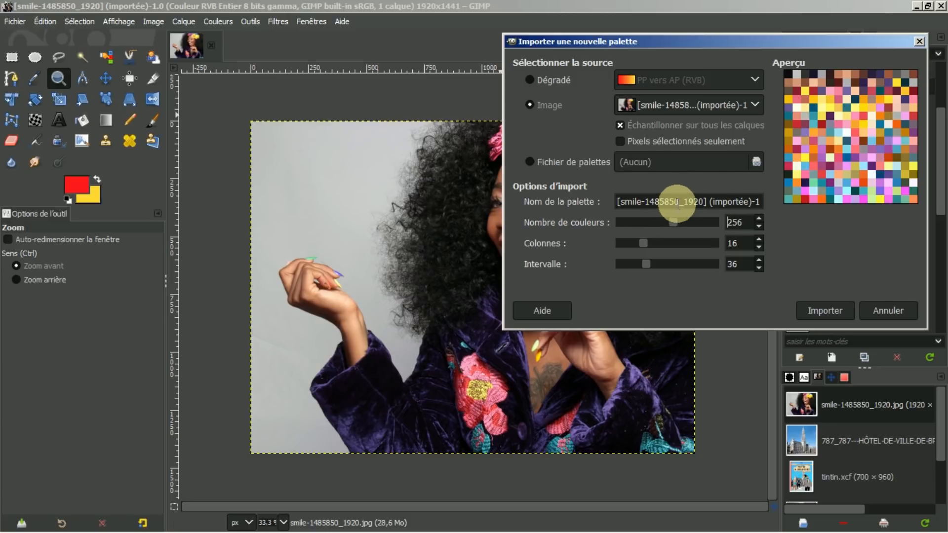
Step: Create the palette from the smile photo with Importer
click(823, 309)
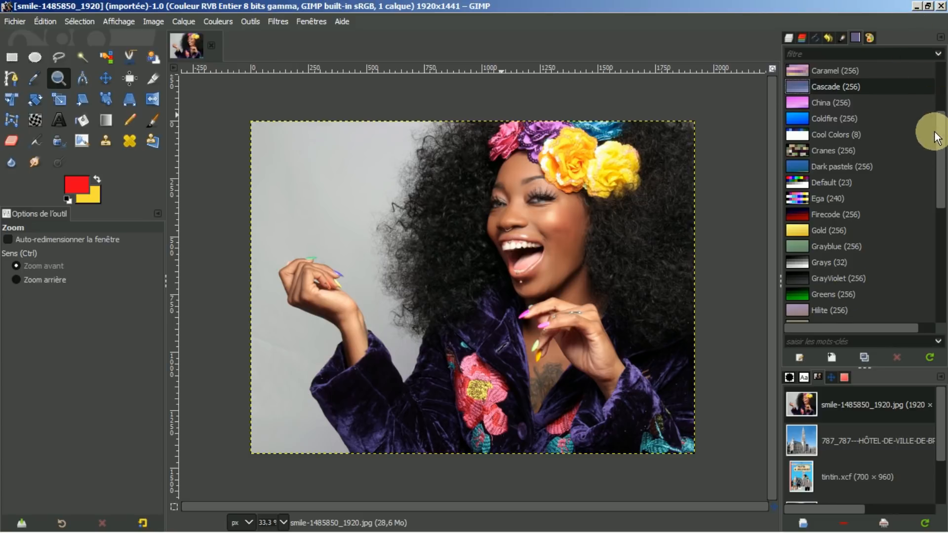
scroll(933, 138, up, 3)
scroll(941, 123, up, 3)
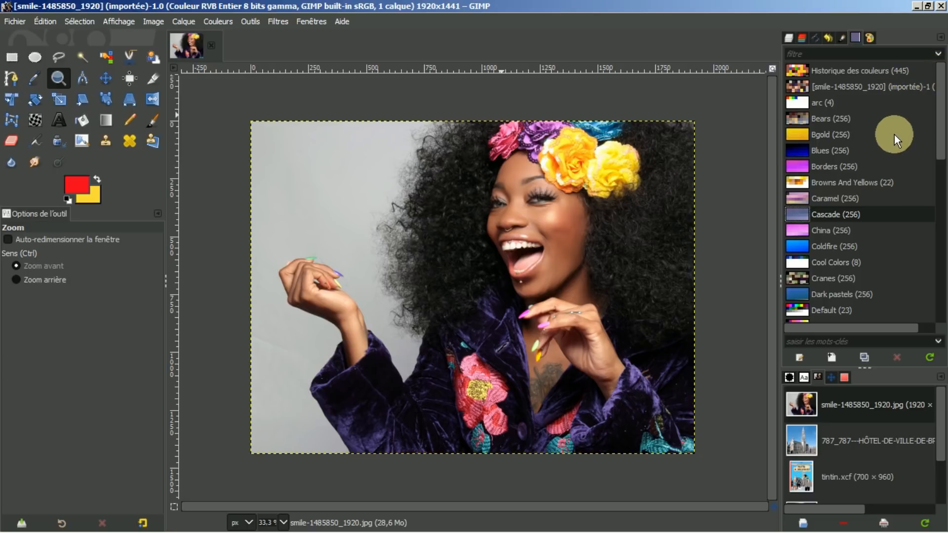
scroll(891, 144, down, 3)
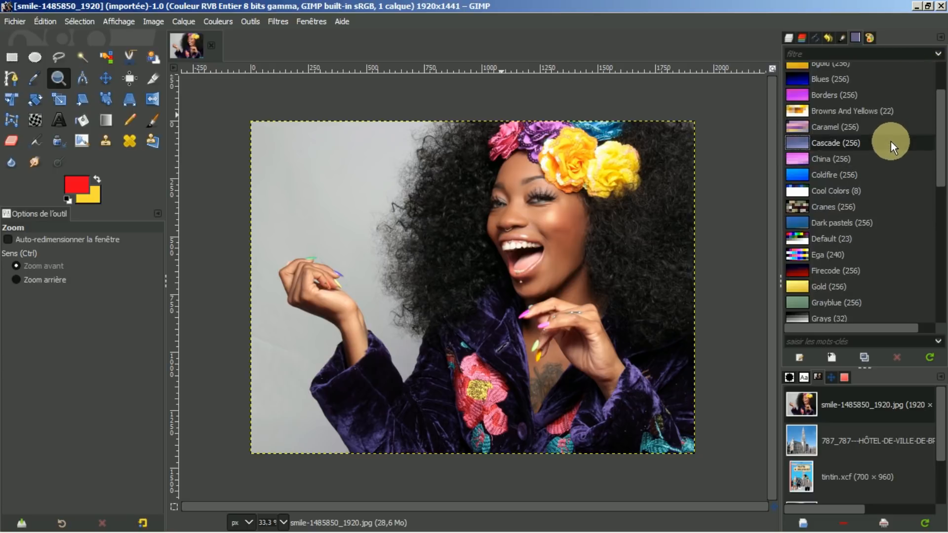
scroll(891, 143, down, 5)
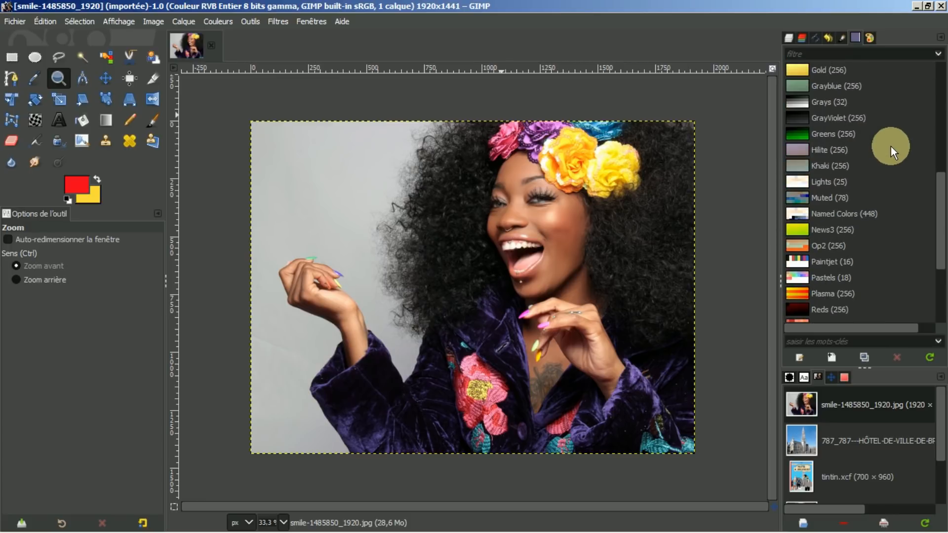
scroll(891, 147, up, 7)
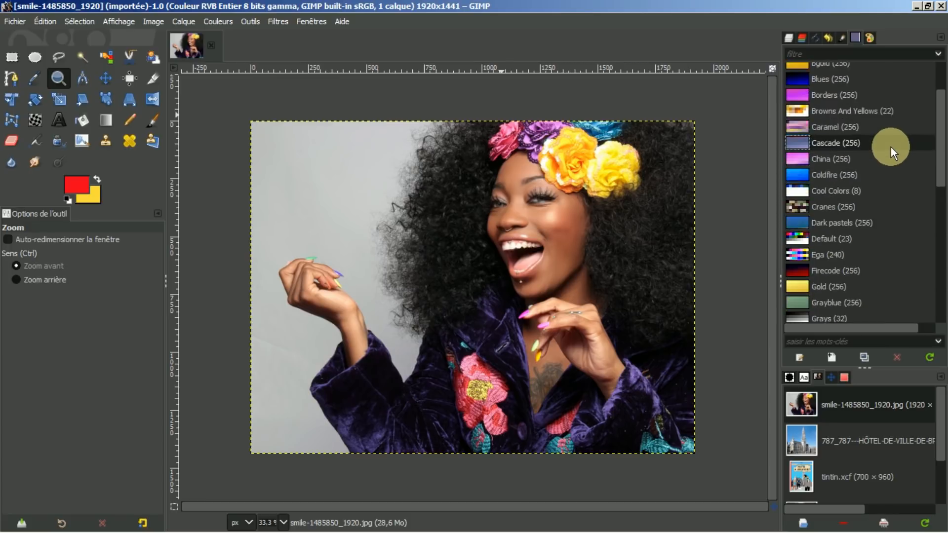
Step: Select the new [smile-1485850_1920] (importée)-1 palette in the Palettes list
click(855, 38)
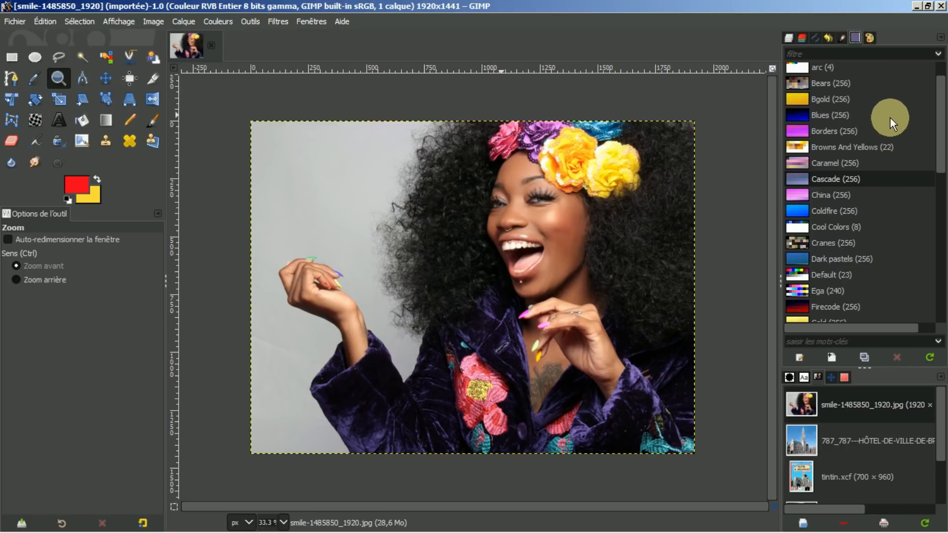
scroll(884, 134, up, 1)
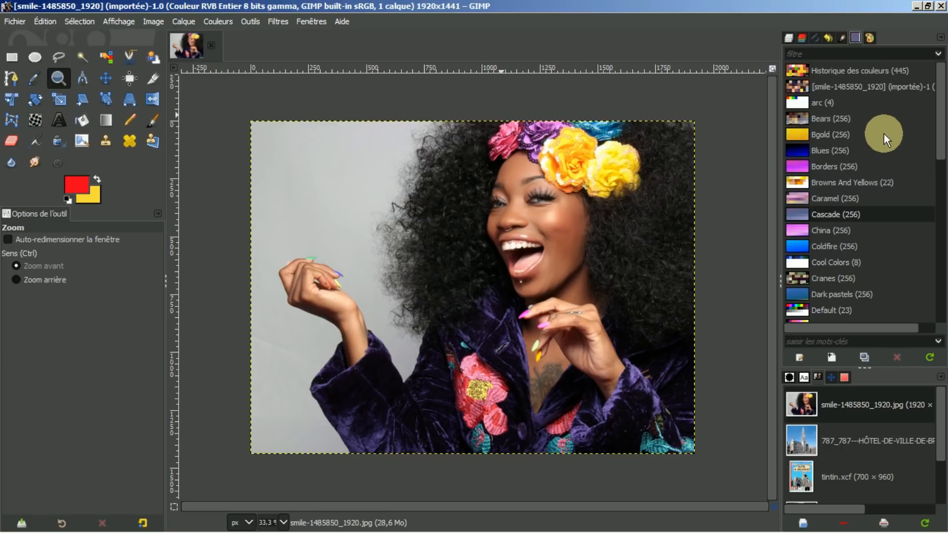
click(870, 87)
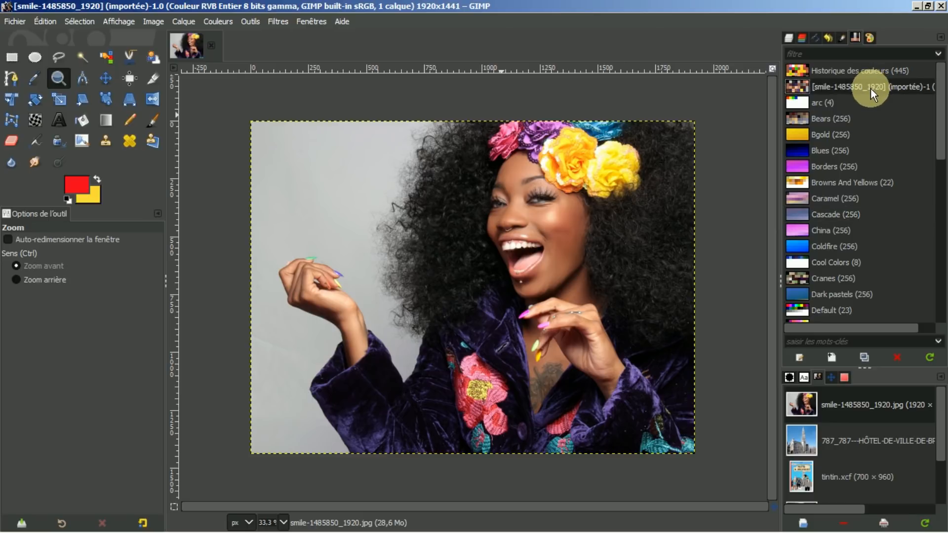
click(840, 37)
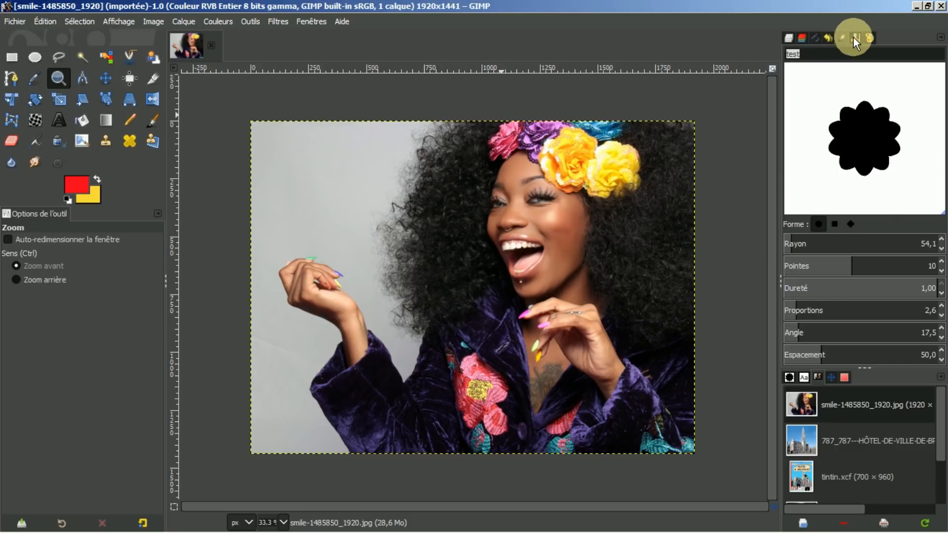
click(855, 38)
right_click(828, 118)
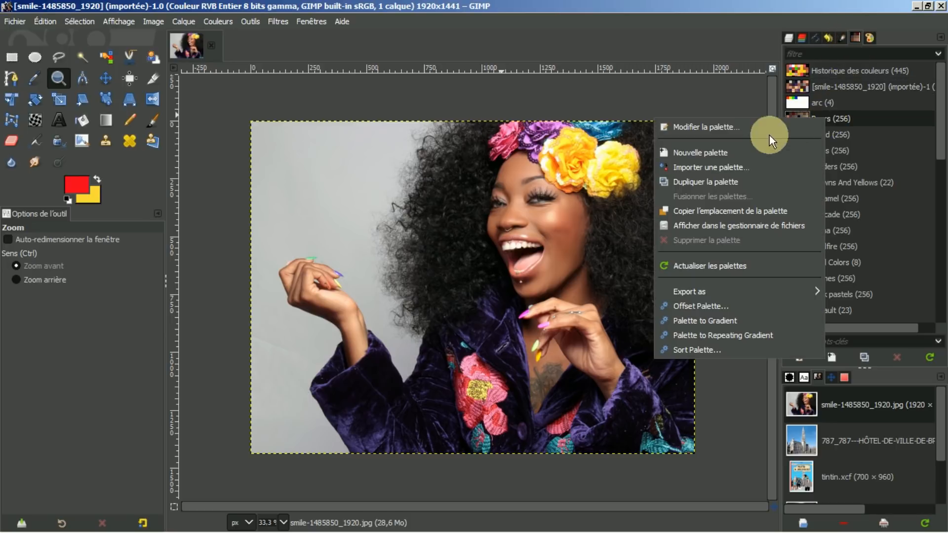
click(714, 168)
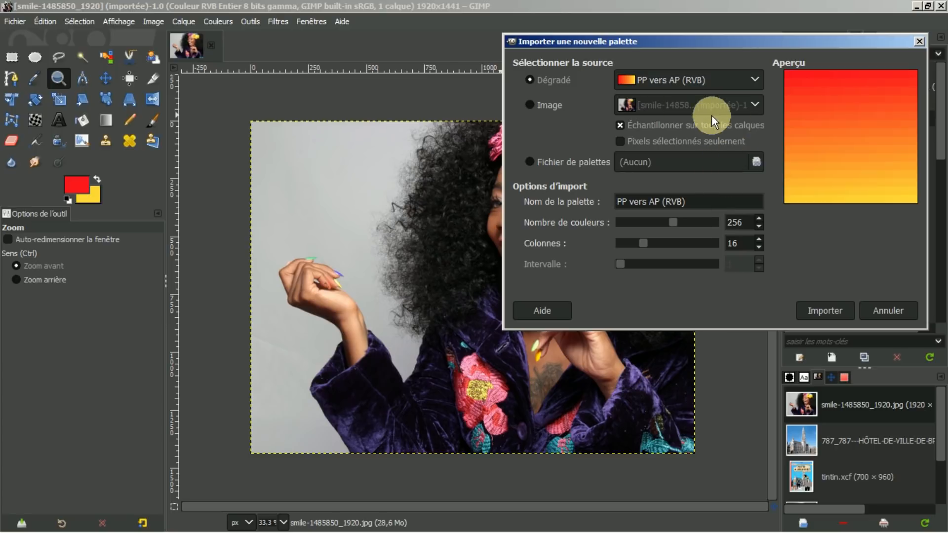
click(533, 103)
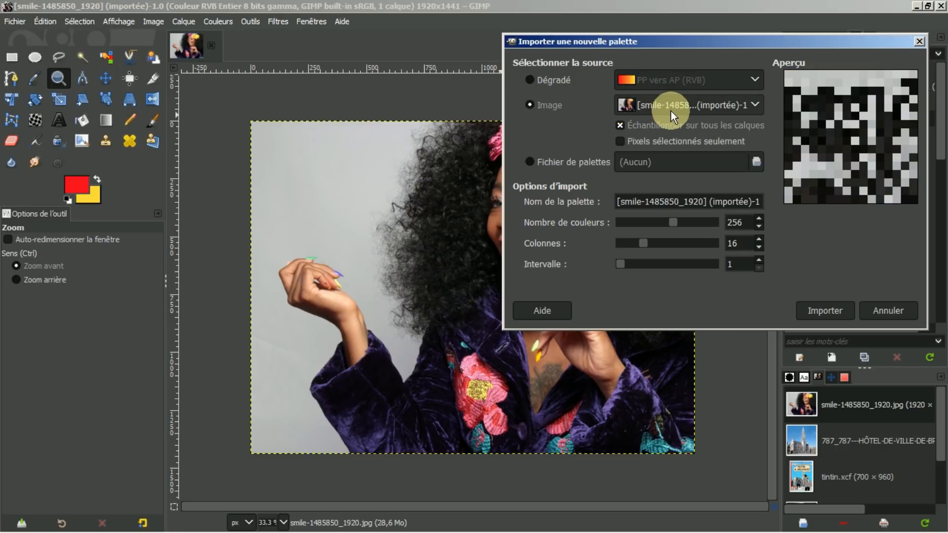
click(888, 310)
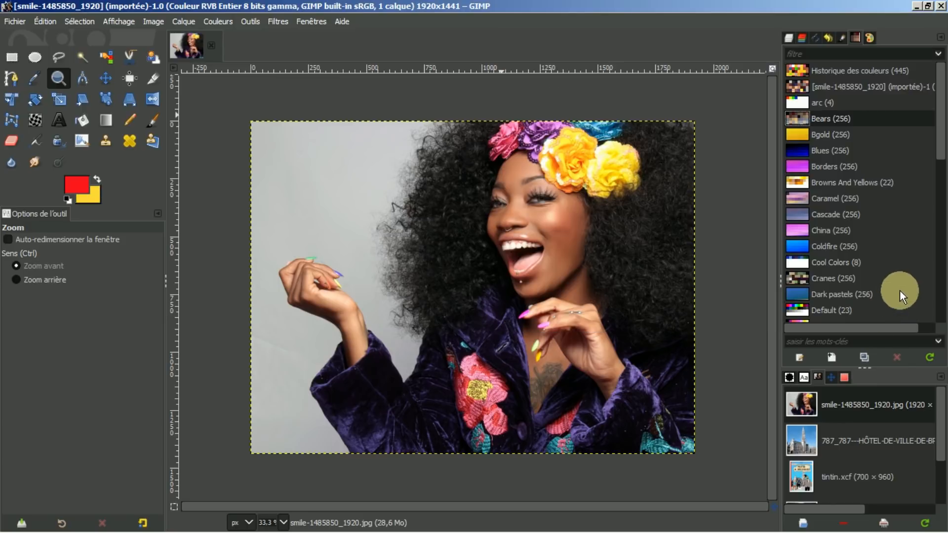
Step: Show the imported smile-1485850_1920 palette's full swatch grid in the Palette Editor
click(837, 86)
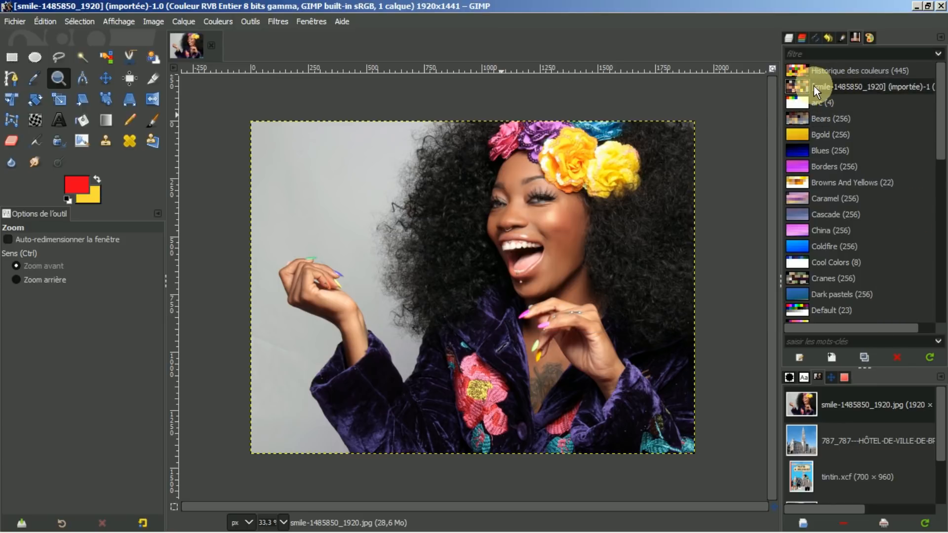
click(868, 37)
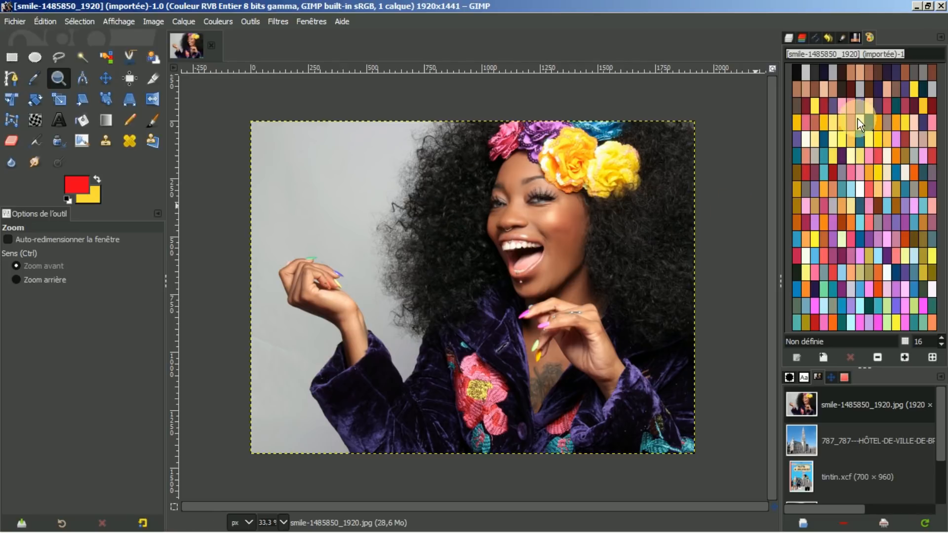
Step: Set the foreground to palette swatches in turn (yellow, dark teal, greyish brown), ending on pink
click(868, 253)
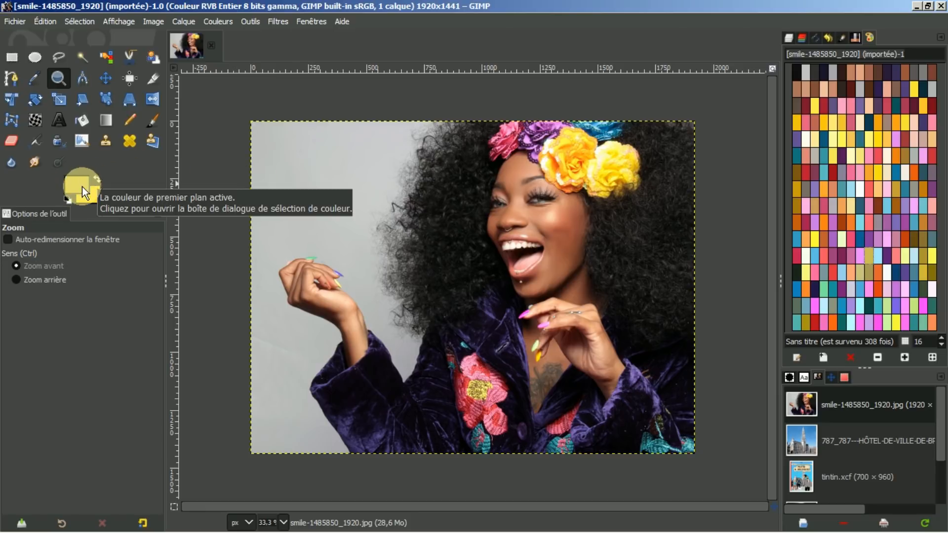
click(933, 173)
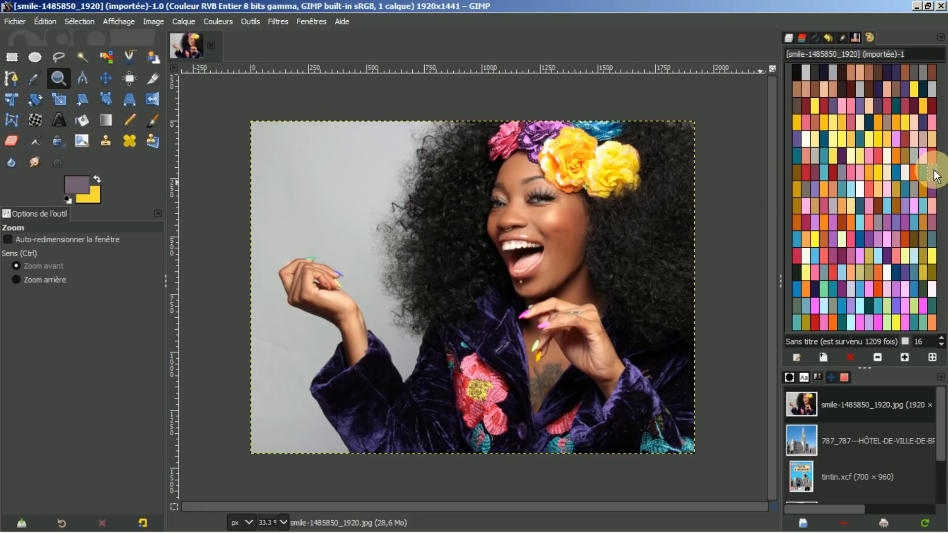
click(922, 173)
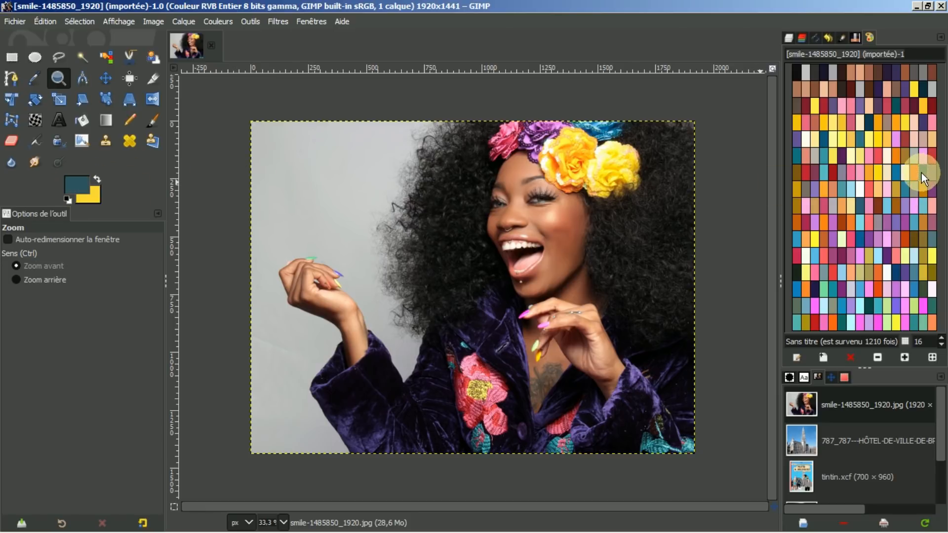
click(888, 121)
click(866, 154)
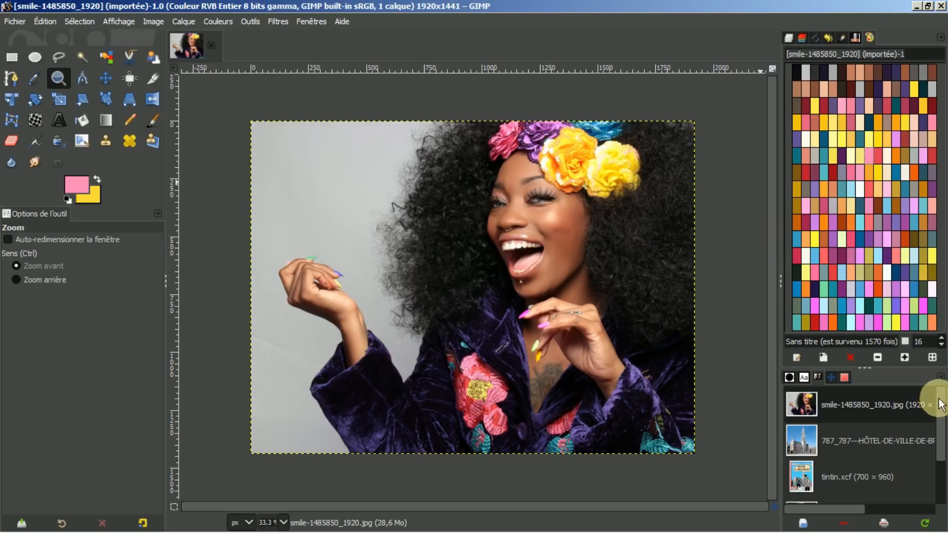
drag(941, 401, 945, 481)
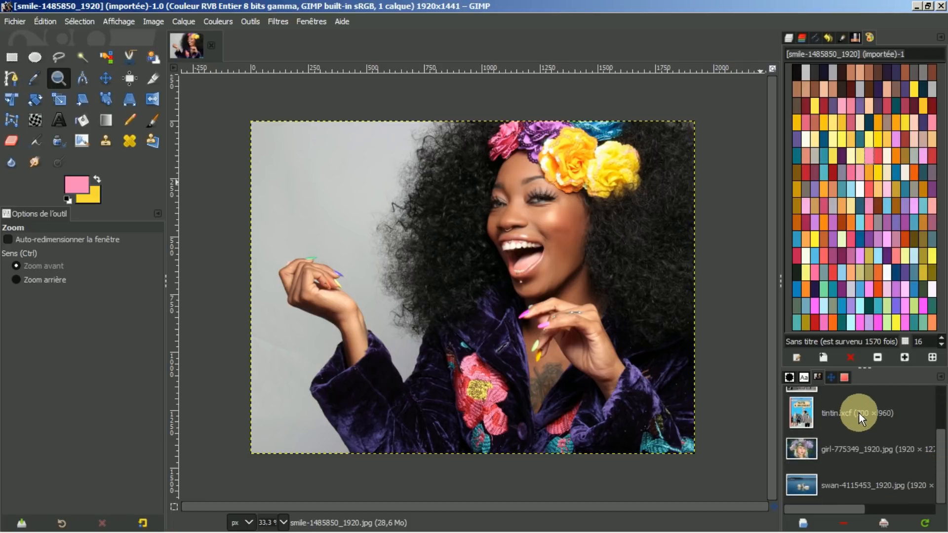
mouse_move(846, 411)
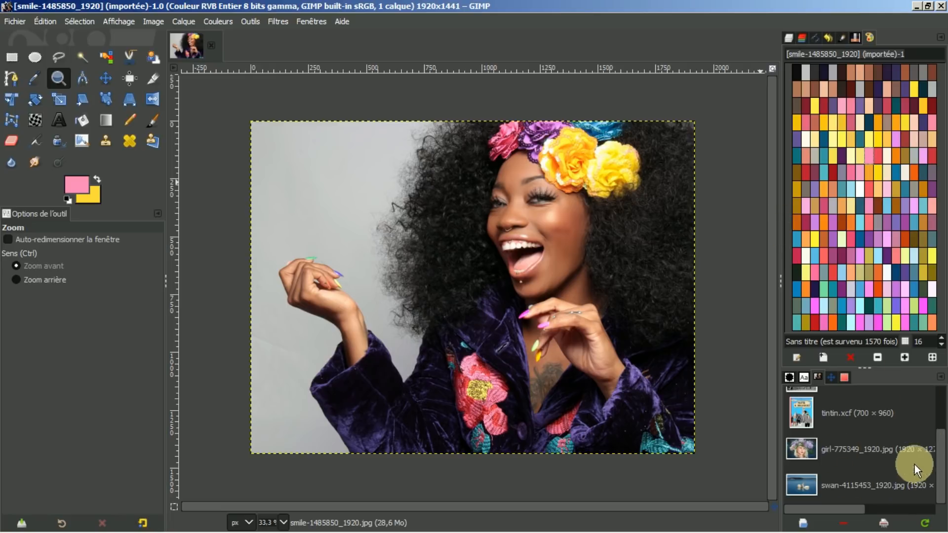
drag(938, 458, 938, 421)
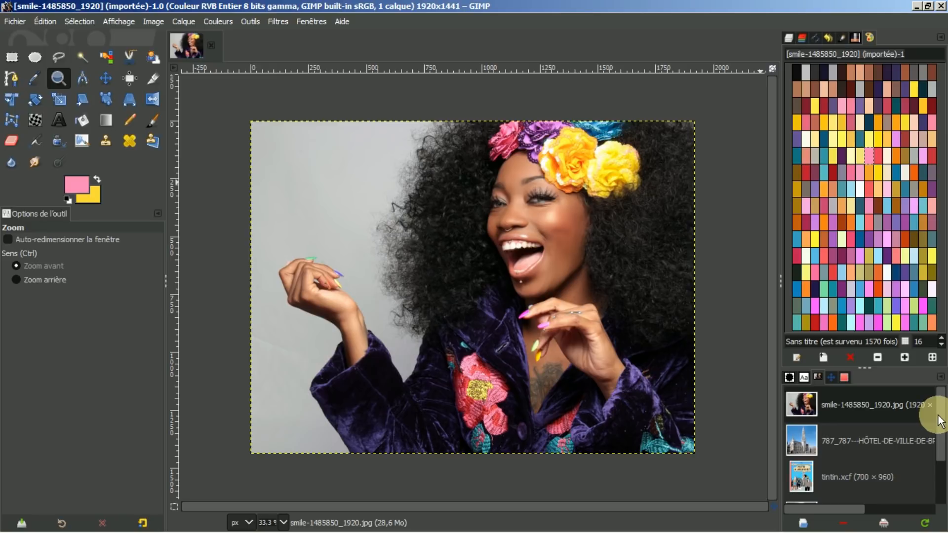